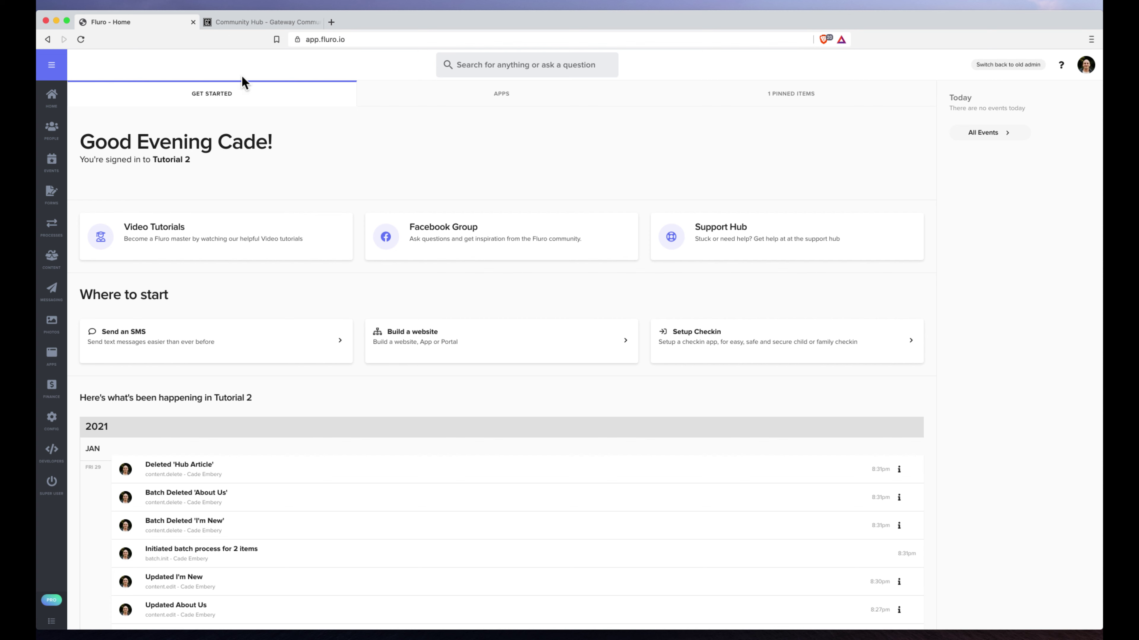
- Examine the tile layout on the Gateway Community Hub home page as a reference example
{"action": "left_click", "coordinate": [235, 23]}
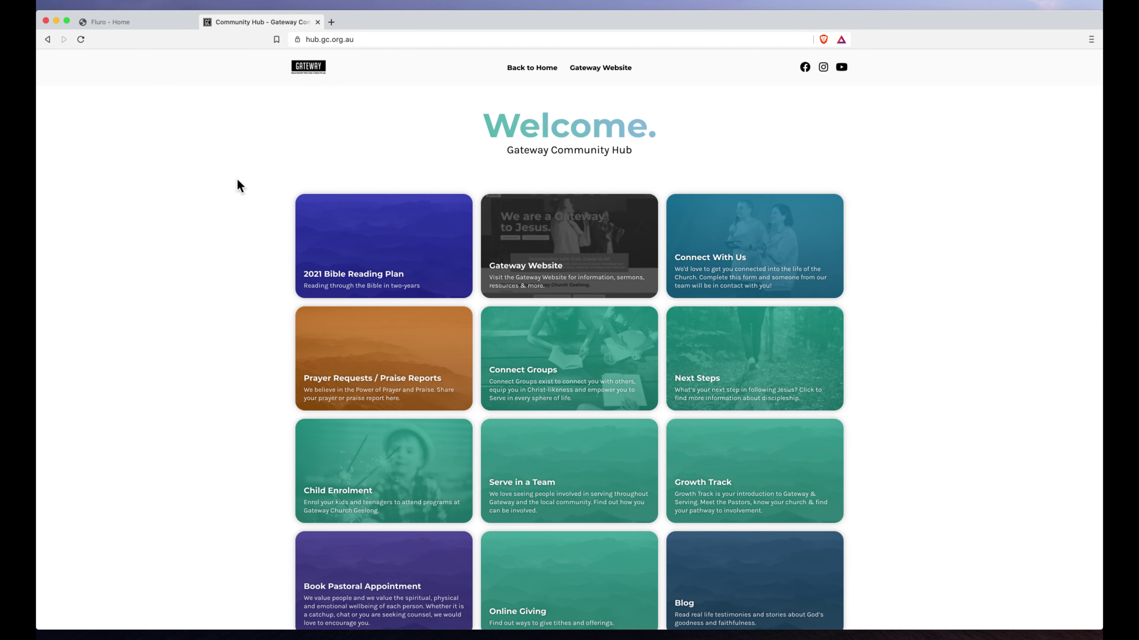
{"action": "scroll", "coordinate": [237, 182], "scroll_direction": "down", "scroll_amount": 6}
{"action": "scroll", "coordinate": [236, 181], "scroll_direction": "up", "scroll_amount": 6}
{"action": "left_click", "coordinate": [227, 126]}
{"action": "scroll", "coordinate": [226, 126], "scroll_direction": "down", "scroll_amount": 3}
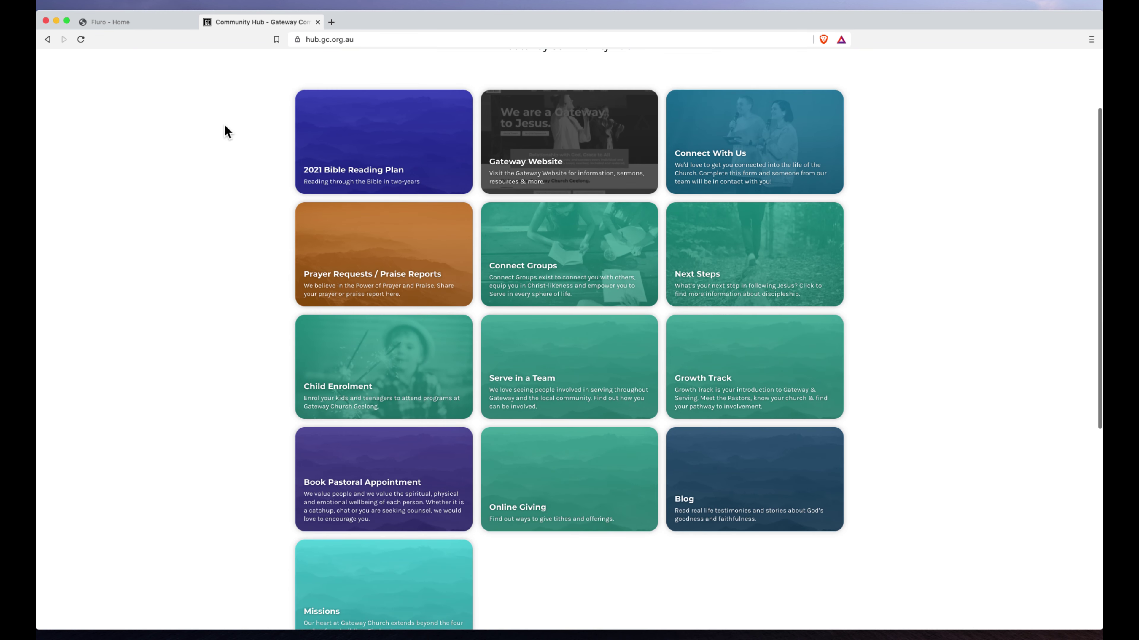
{"action": "scroll", "coordinate": [216, 110], "scroll_direction": "up", "scroll_amount": 3}
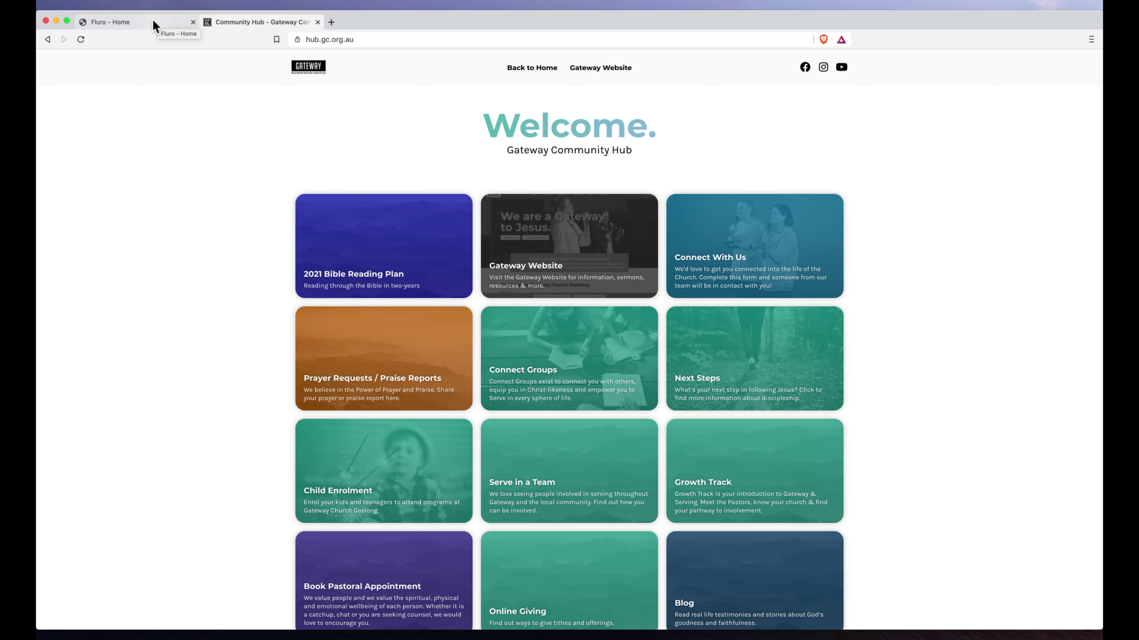
- Return to Fluro and create a new definition in the Definitions configuration, titled Hub Article
{"action": "left_click", "coordinate": [135, 22]}
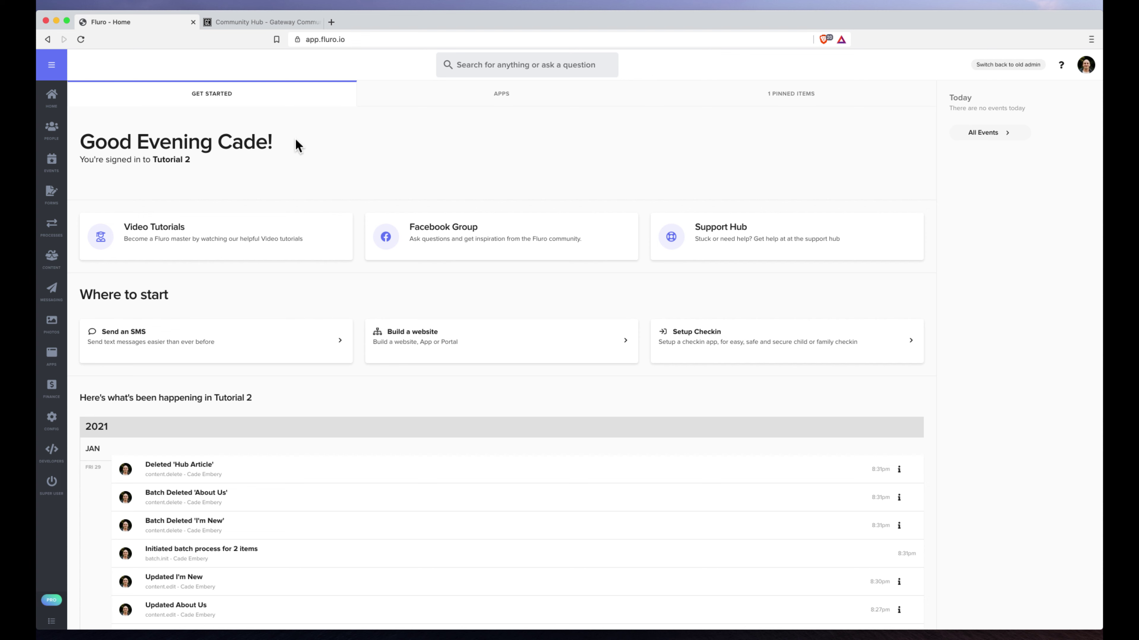
{"action": "mouse_move", "coordinate": [51, 418]}
{"action": "left_click", "coordinate": [108, 440]}
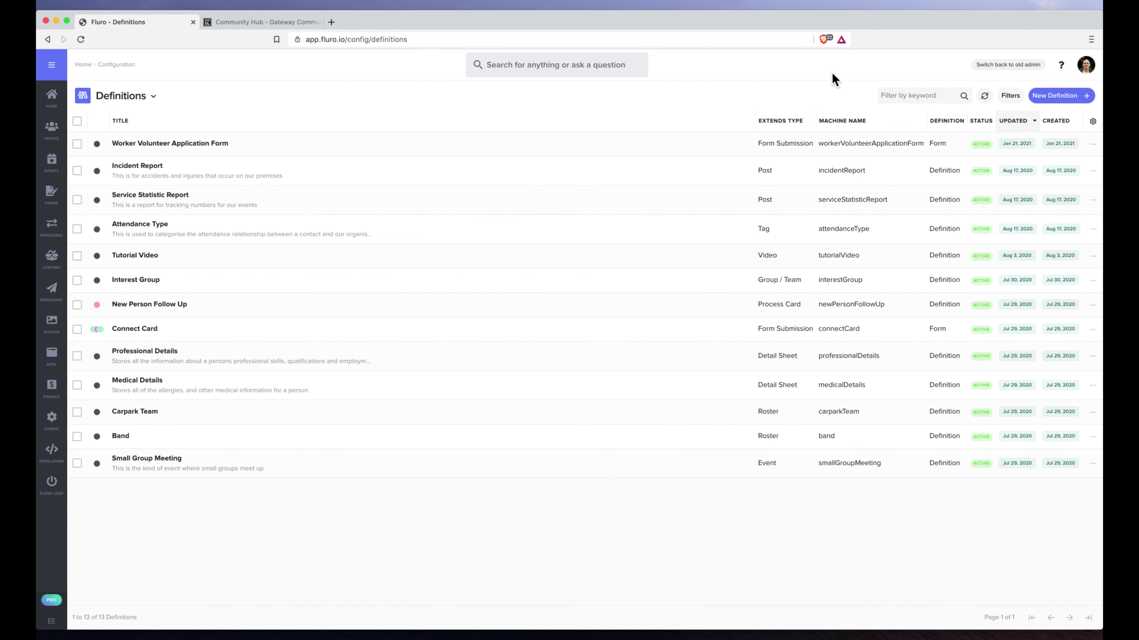
{"action": "left_click", "coordinate": [1058, 95]}
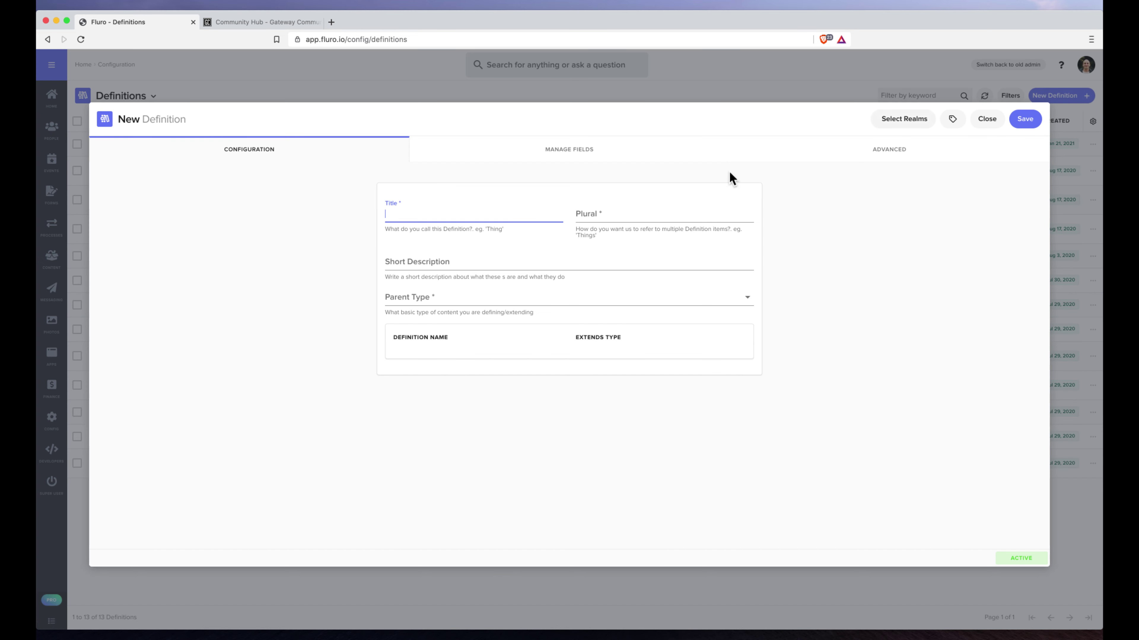
{"action": "type", "text": "Hub "}
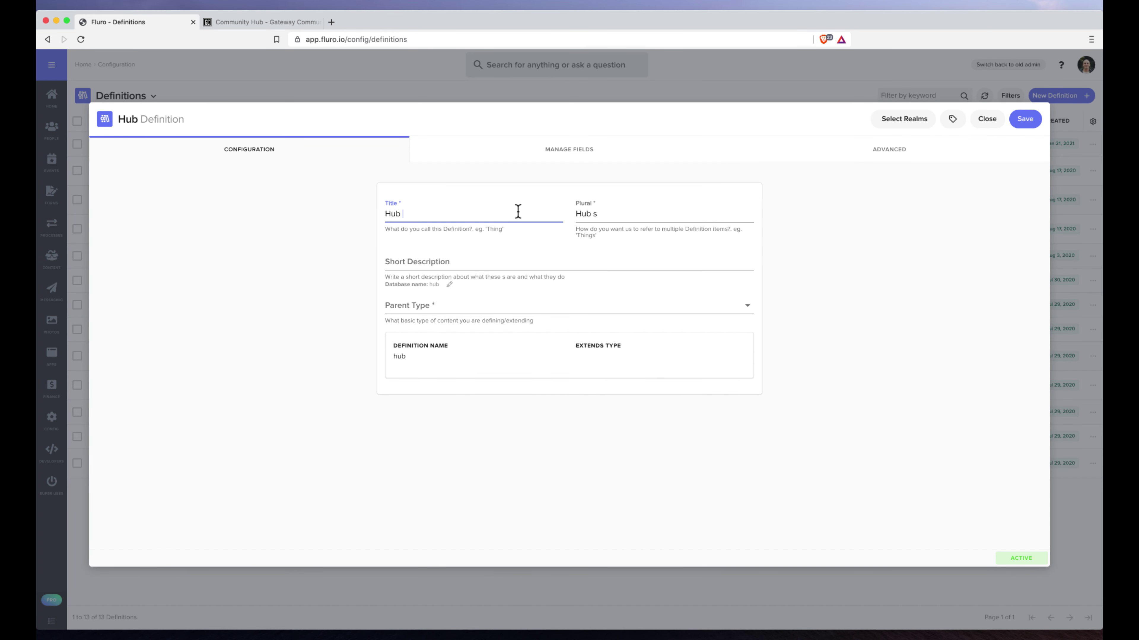
{"action": "type", "text": "Article"}
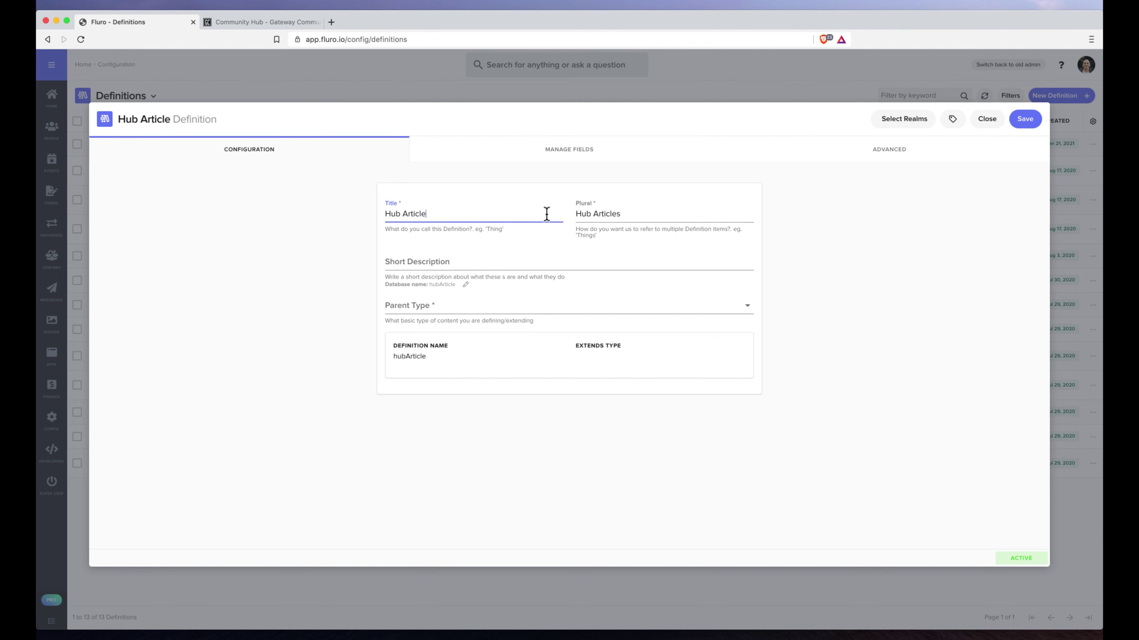
- Set the Hub Article definition's parent type to Article
{"action": "left_click", "coordinate": [447, 307]}
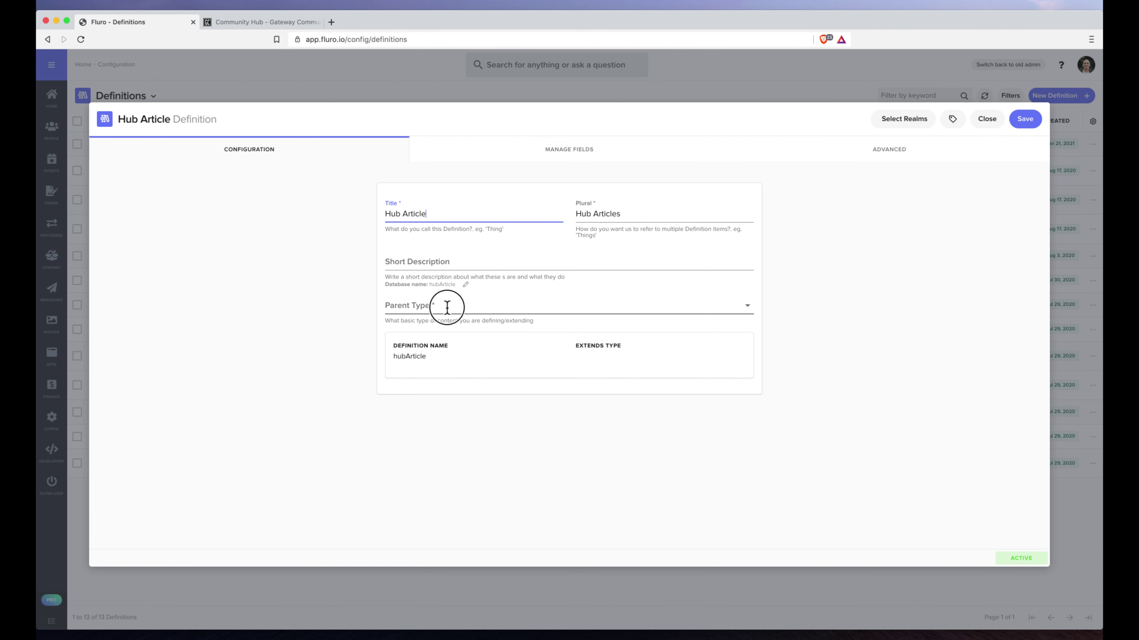
{"action": "type", "text": "article"}
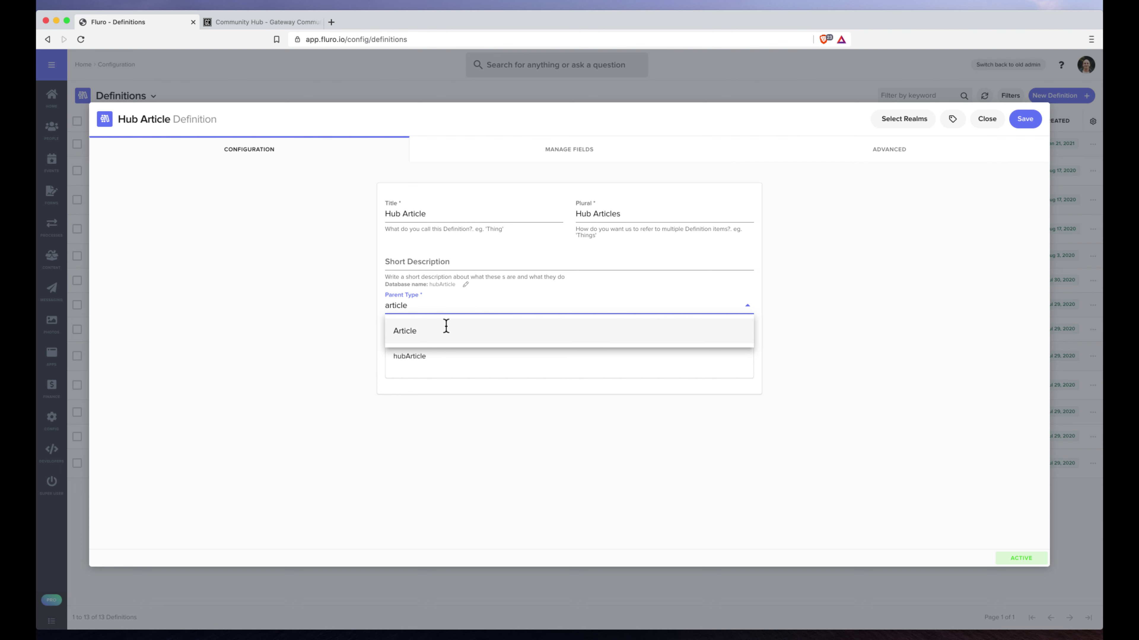
{"action": "left_click", "coordinate": [446, 329]}
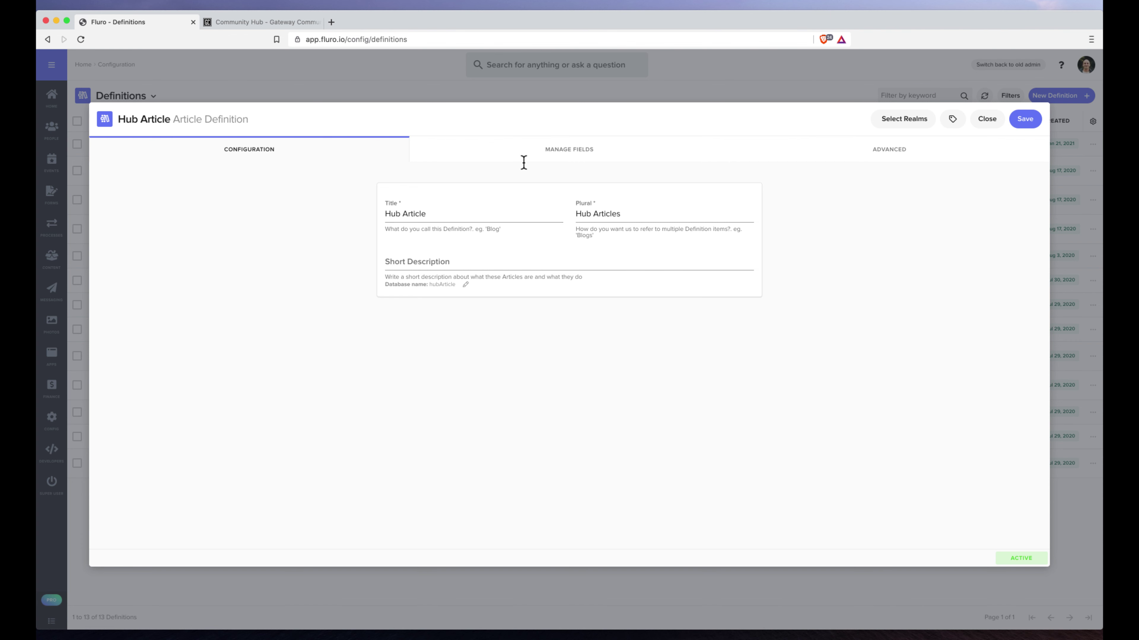
- Add a basic field titled Description to the Hub Article definition
{"action": "left_click", "coordinate": [530, 155]}
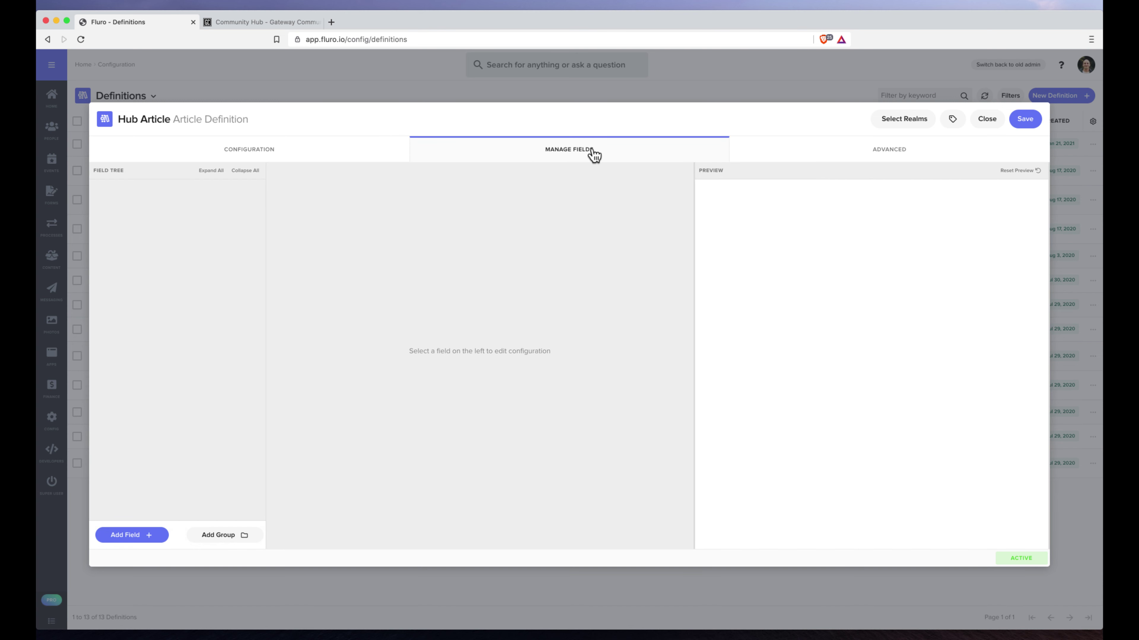
{"action": "left_click", "coordinate": [146, 536]}
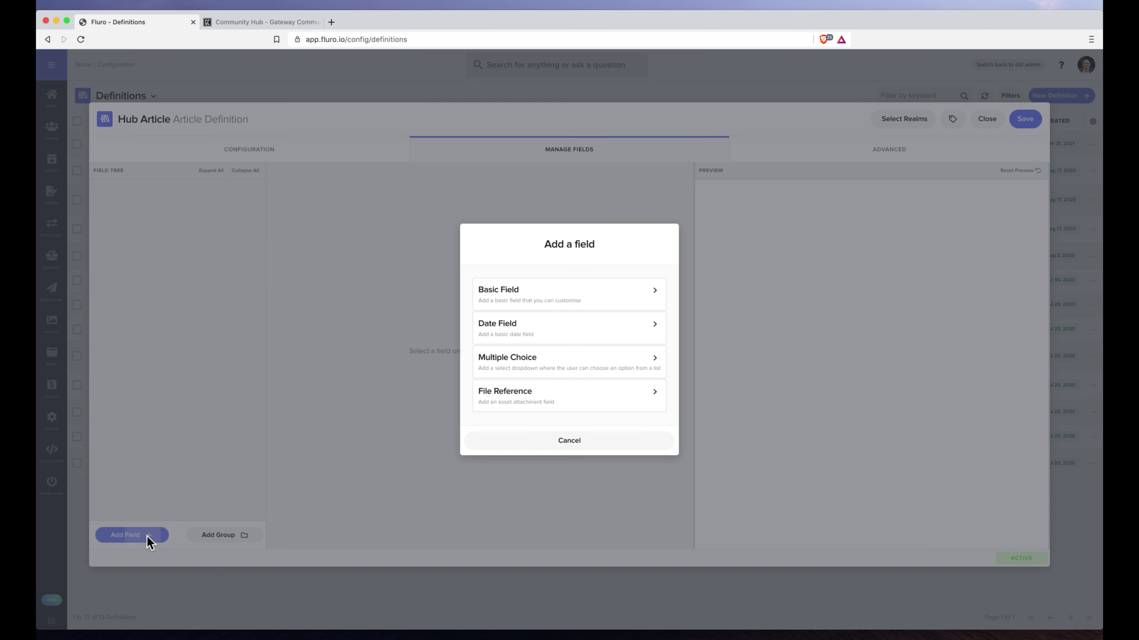
{"action": "left_click", "coordinate": [511, 297]}
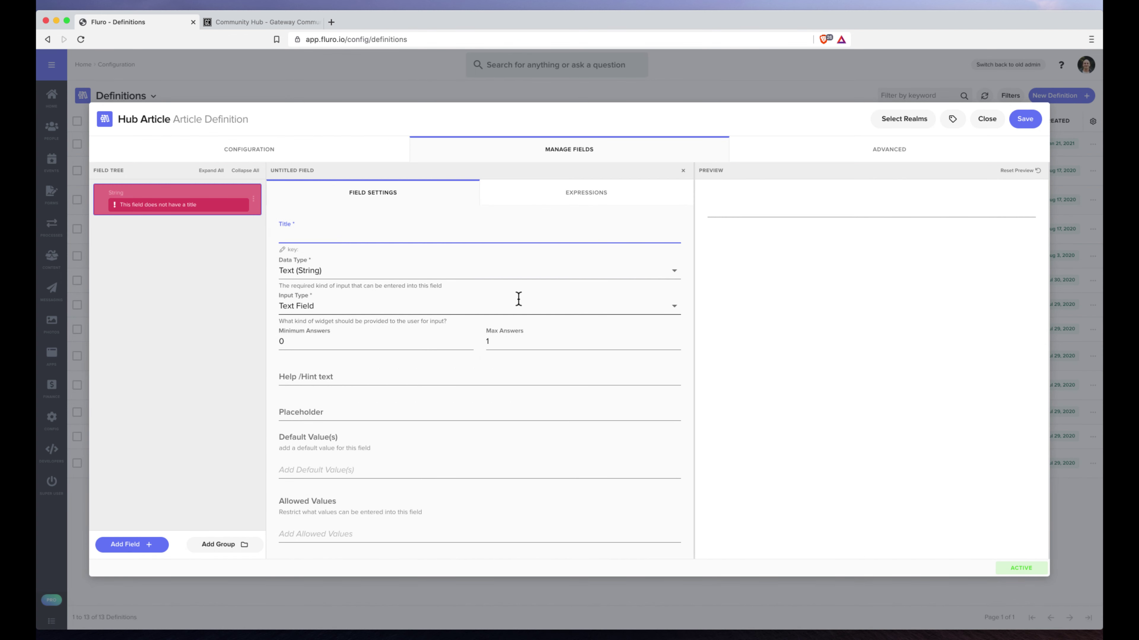
{"action": "type", "text": "Descripoti"}
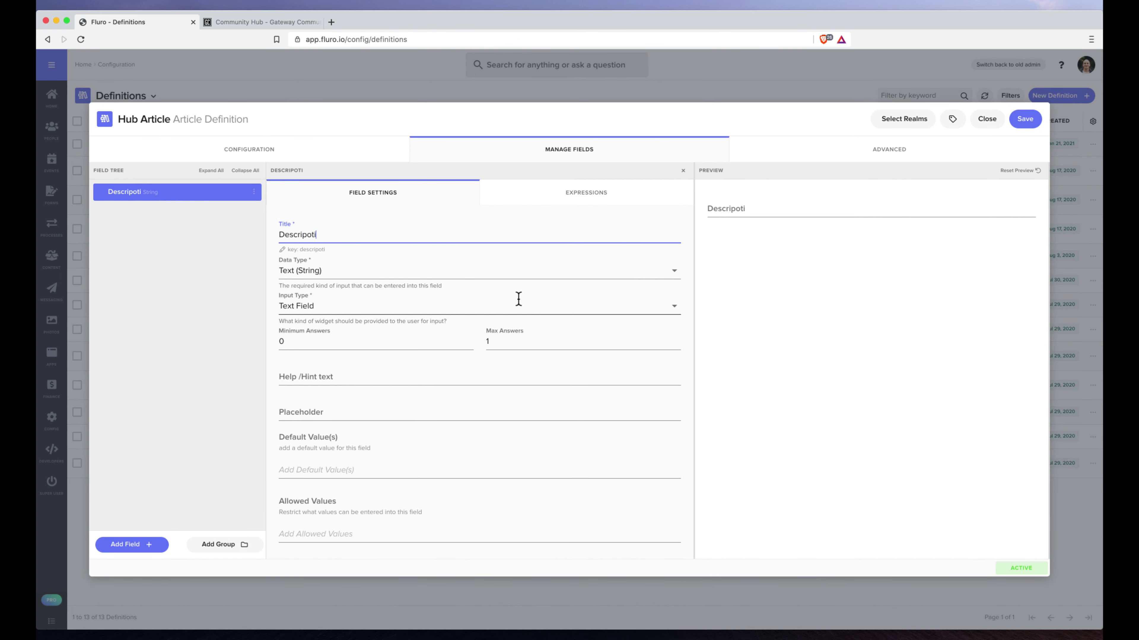
{"action": "key", "text": "BackSpace"}
{"action": "key", "text": "BackSpace"}
{"action": "key", "text": "BackSpace"}
{"action": "type", "text": "tion"}
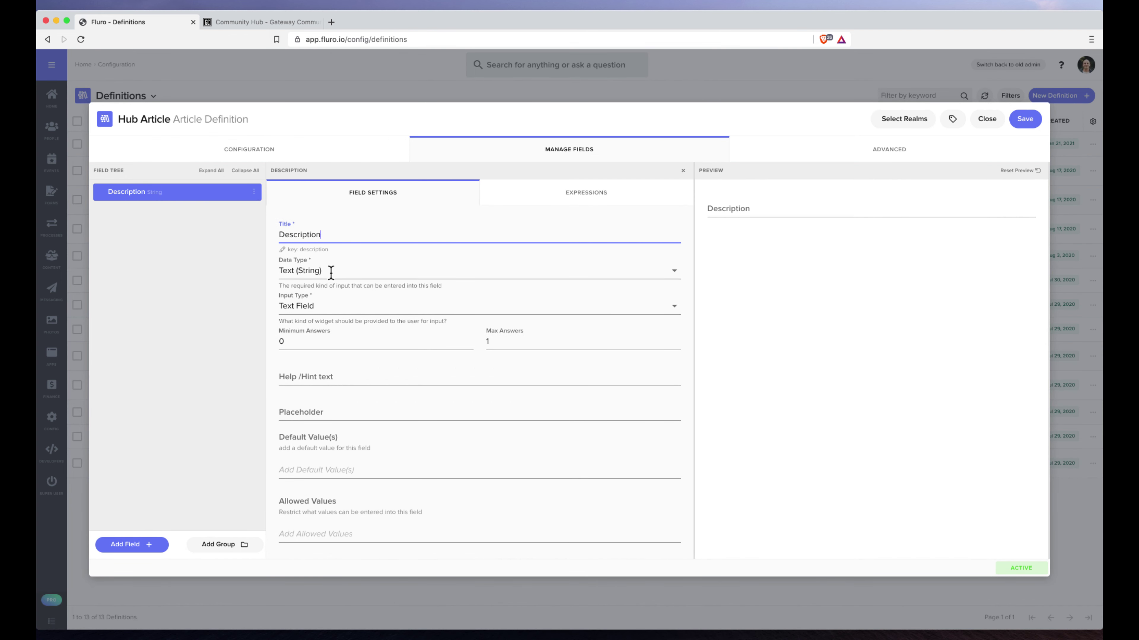
- Add a second basic field to the definition, titled Image
{"action": "left_click", "coordinate": [152, 542]}
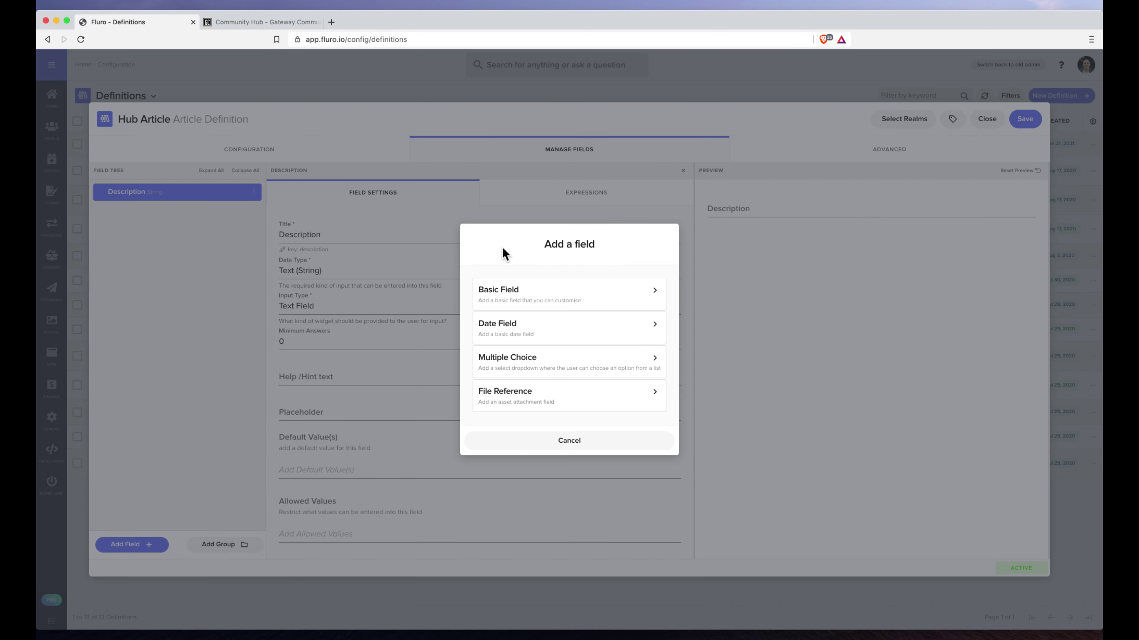
{"action": "left_click", "coordinate": [582, 294]}
{"action": "type", "text": "Image"}
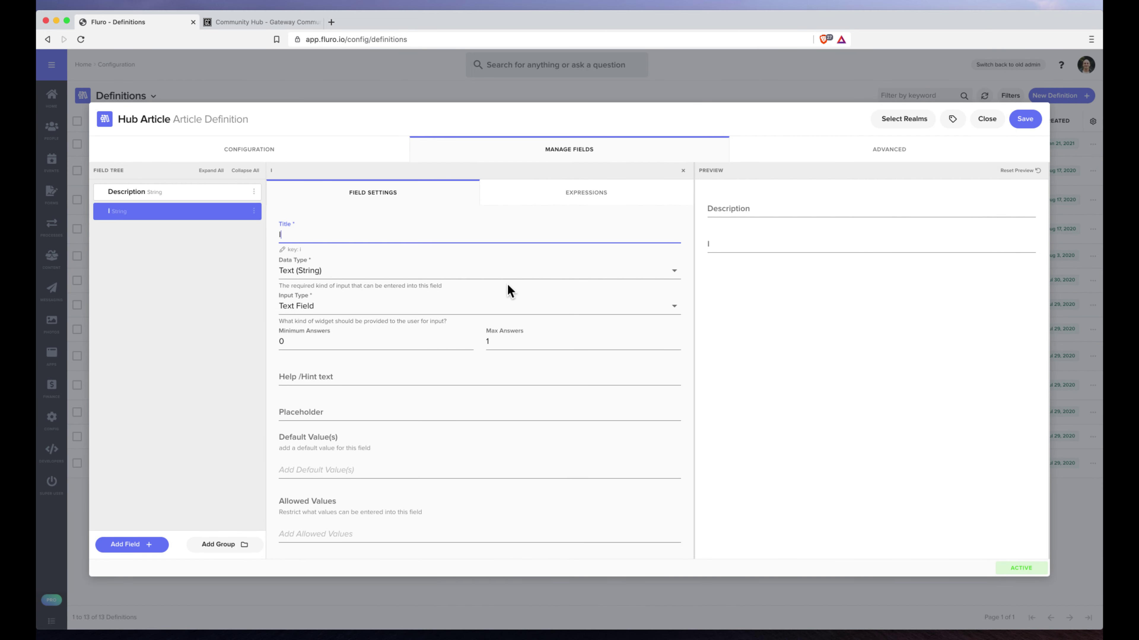
- Make the Image field a Content Reference with reference type Image, and place it above the Description field
{"action": "left_click", "coordinate": [323, 270]}
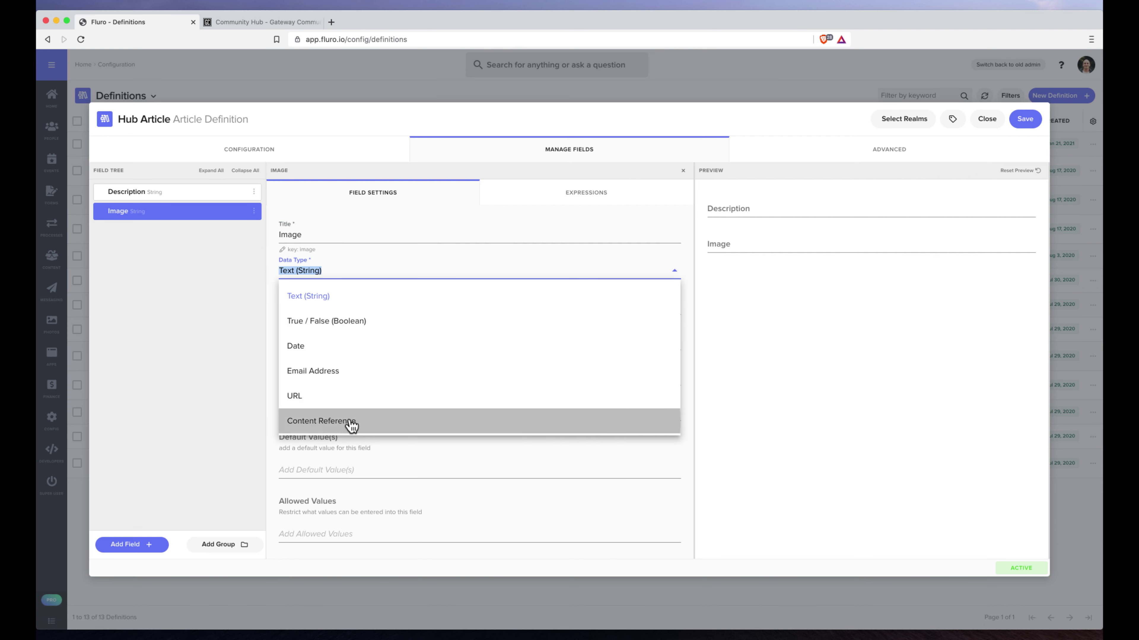
{"action": "left_click", "coordinate": [346, 426]}
{"action": "left_click", "coordinate": [334, 303]}
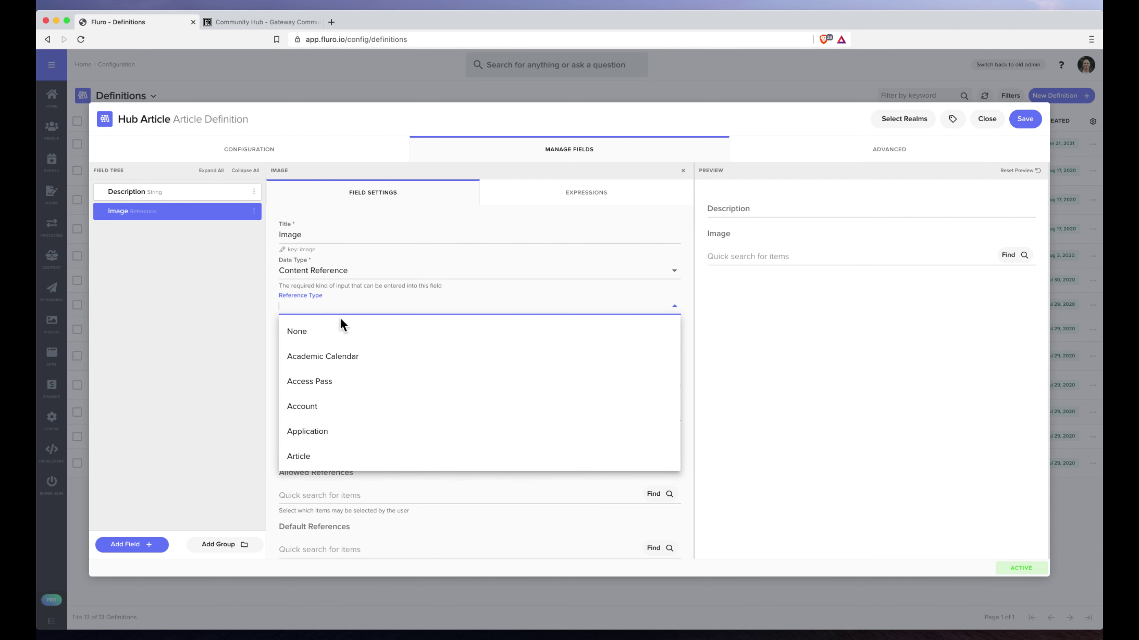
{"action": "type", "text": "image"}
{"action": "left_click", "coordinate": [333, 331]}
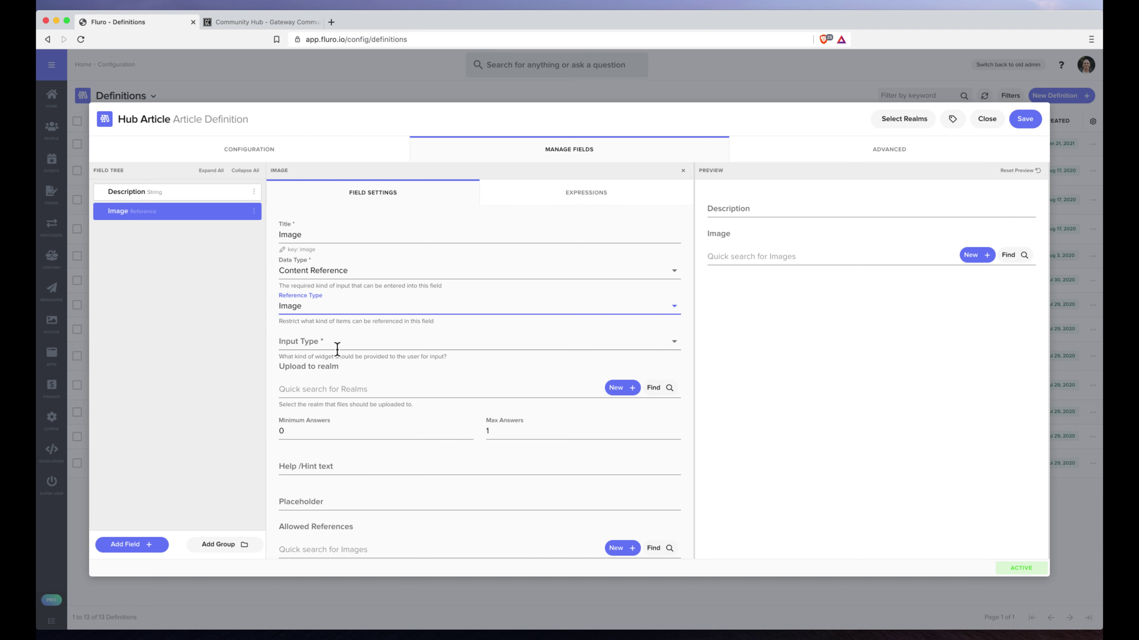
{"action": "left_click_drag", "start_coordinate": [99, 204], "coordinate": [127, 186]}
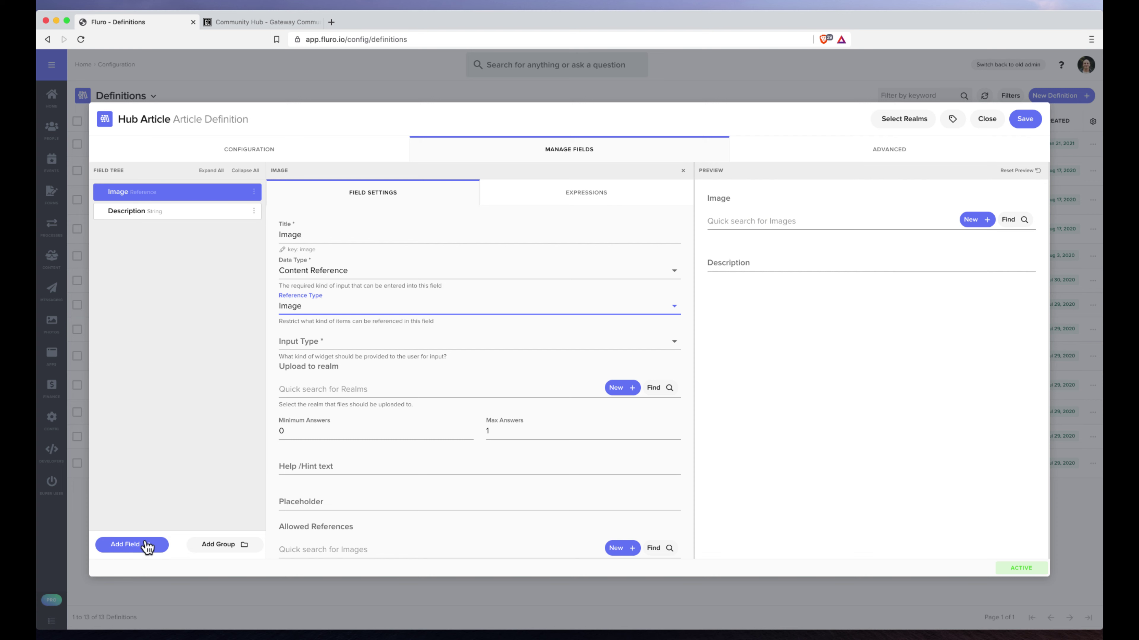
- Add a field group titled External Link below the Description field
{"action": "left_click", "coordinate": [234, 548]}
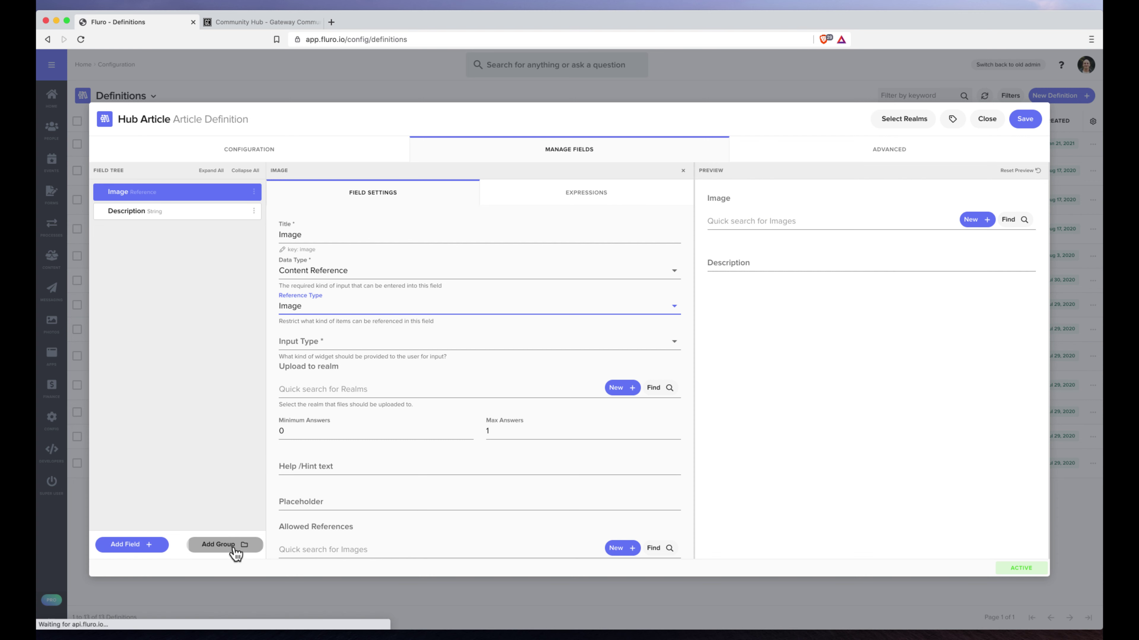
{"action": "left_click_drag", "start_coordinate": [104, 217], "coordinate": [135, 245]}
{"action": "left_click", "coordinate": [295, 235]}
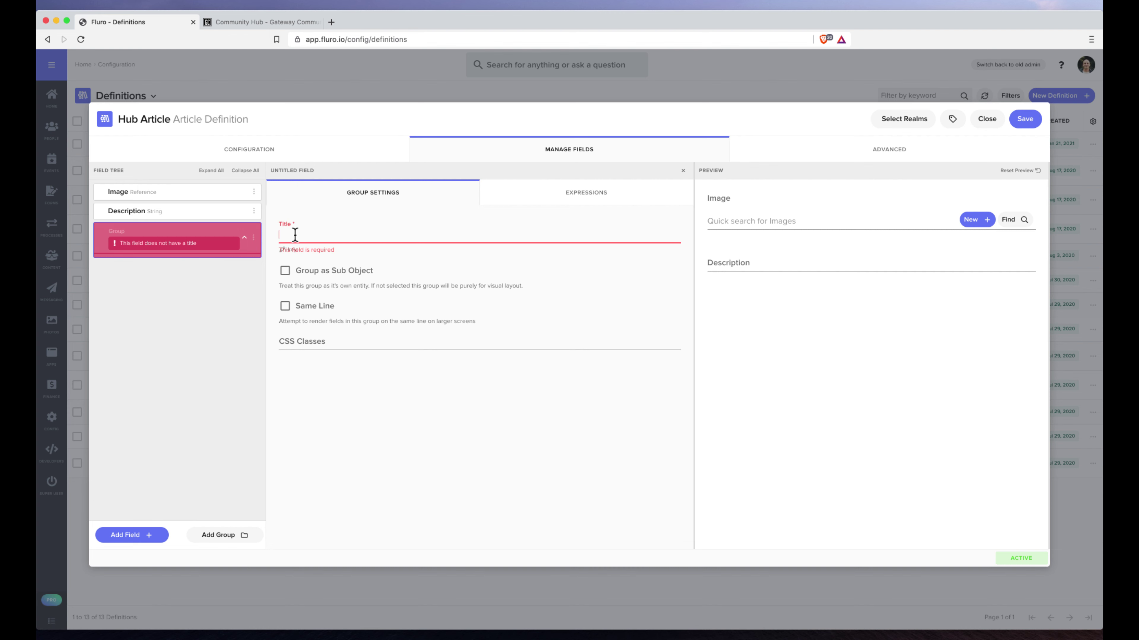
{"action": "type", "text": "External Link"}
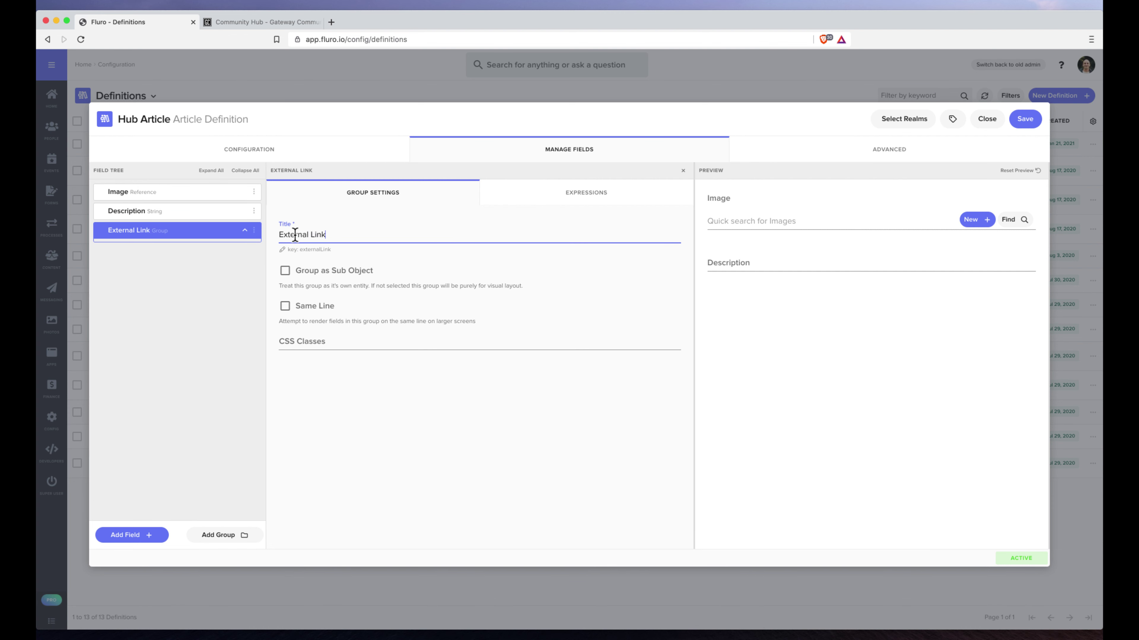
- Treat the External Link group as a sub object, with minimum, maximum and ask count set to 0
{"action": "left_click", "coordinate": [285, 271]}
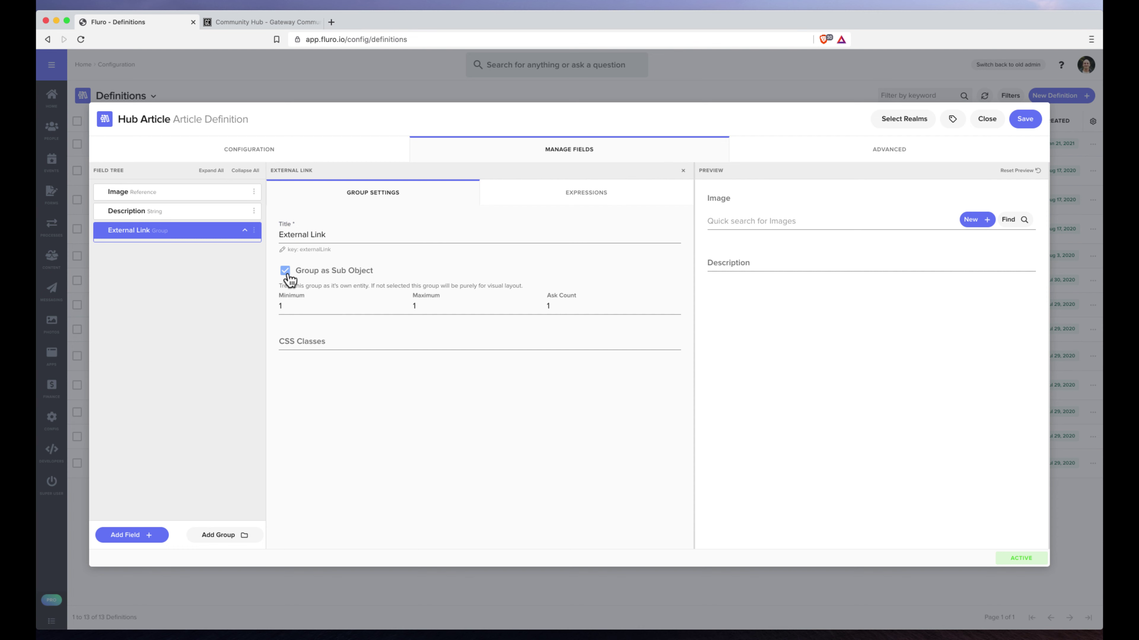
{"action": "left_click", "coordinate": [306, 306]}
{"action": "key", "text": "BackSpace"}
{"action": "type", "text": "0"}
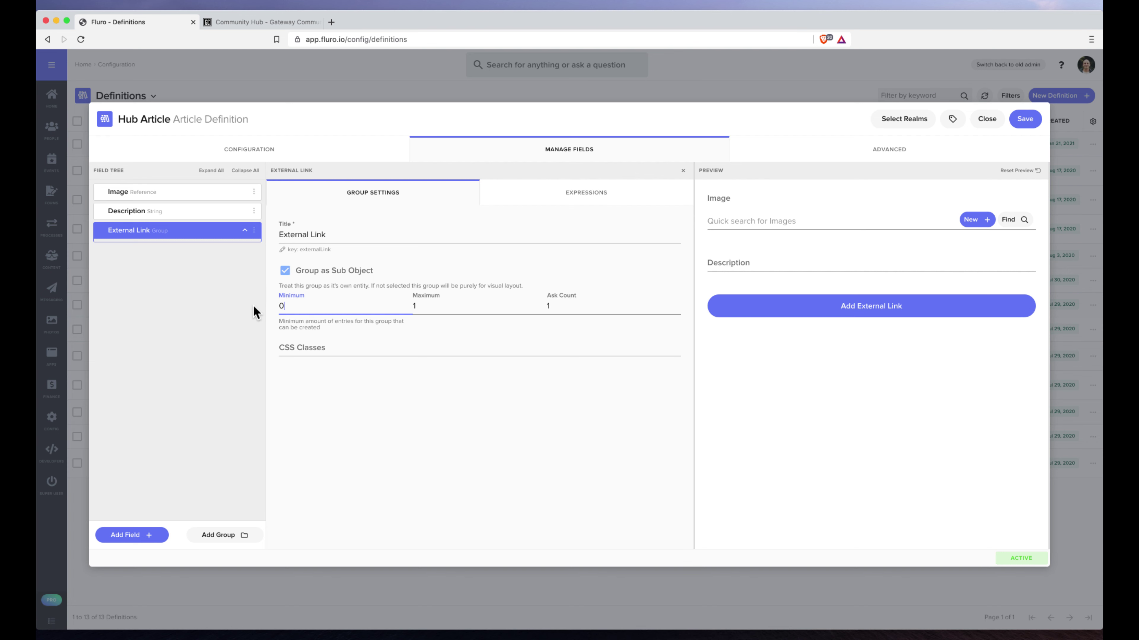
{"action": "left_click", "coordinate": [432, 306]}
{"action": "left_click", "coordinate": [385, 307]}
{"action": "key", "text": "Tab"}
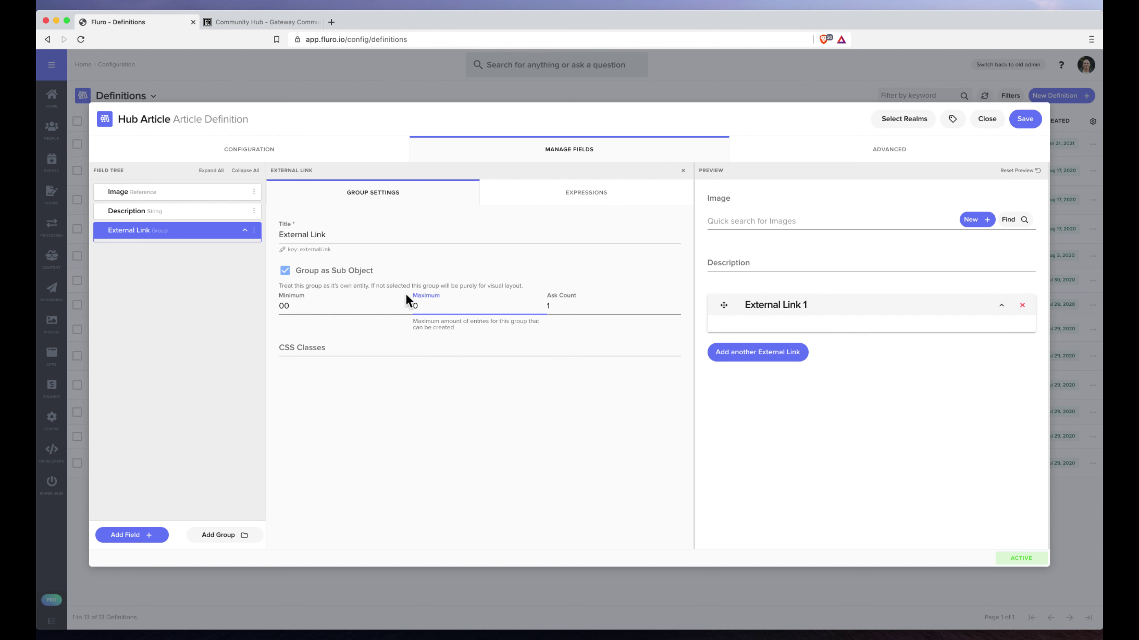
{"action": "type", "text": "0"}
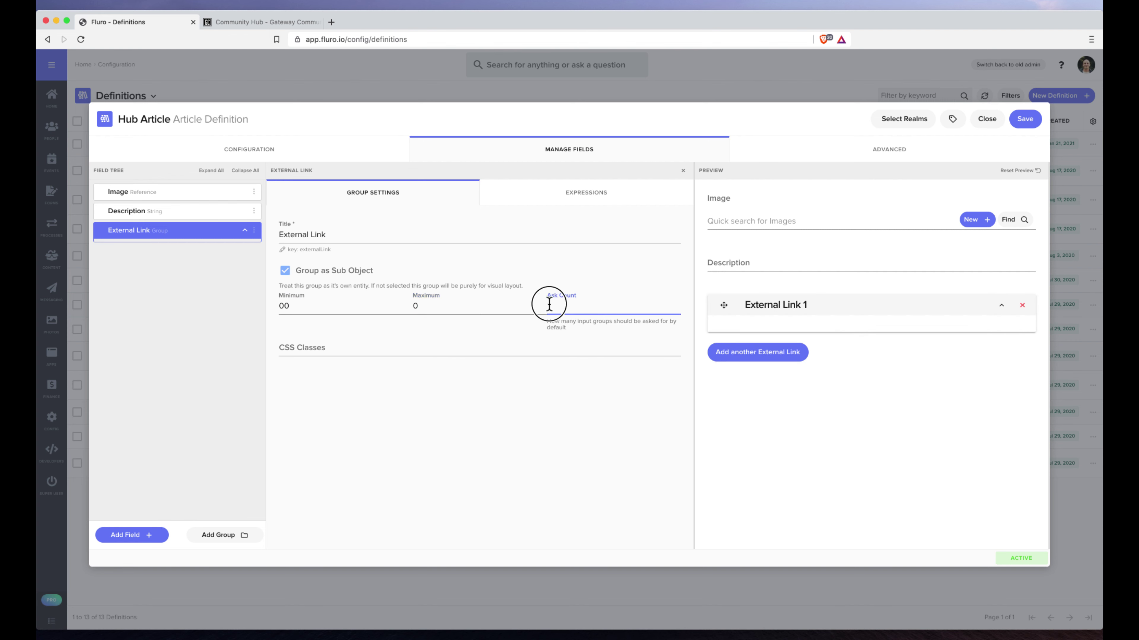
{"action": "type", "text": "0"}
{"action": "left_click", "coordinate": [597, 305]}
{"action": "key", "text": "BackSpace"}
{"action": "type", "text": "0"}
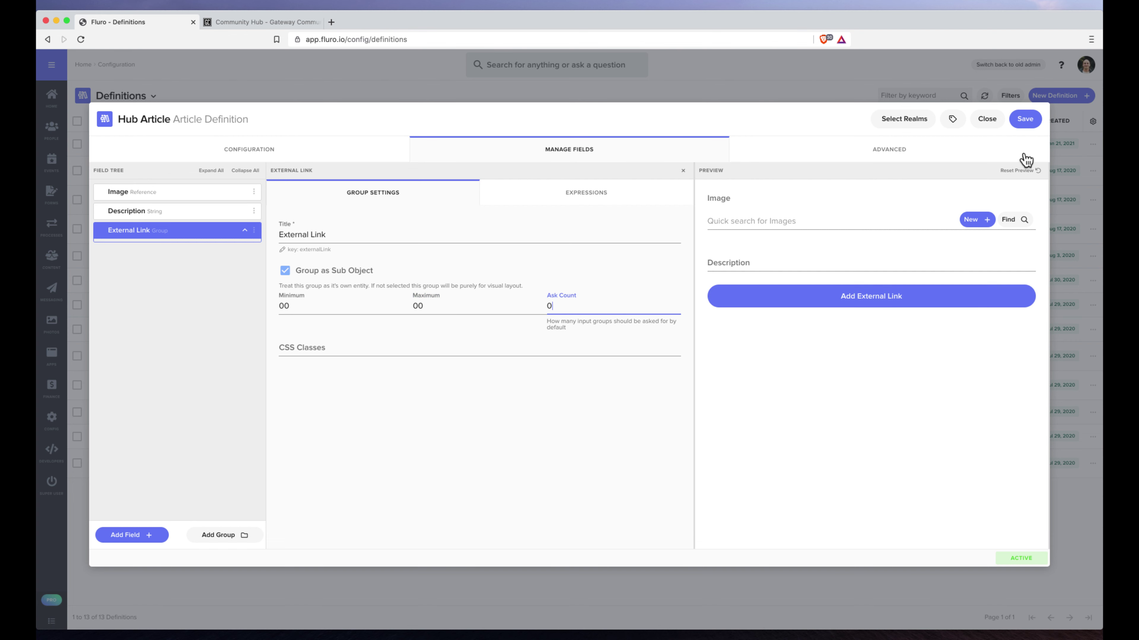
- Test the External Link group in the preview by adding four entries and removing them all
{"action": "left_click", "coordinate": [853, 299]}
{"action": "left_click", "coordinate": [802, 354]}
{"action": "left_click", "coordinate": [802, 398]}
{"action": "left_click", "coordinate": [802, 444]}
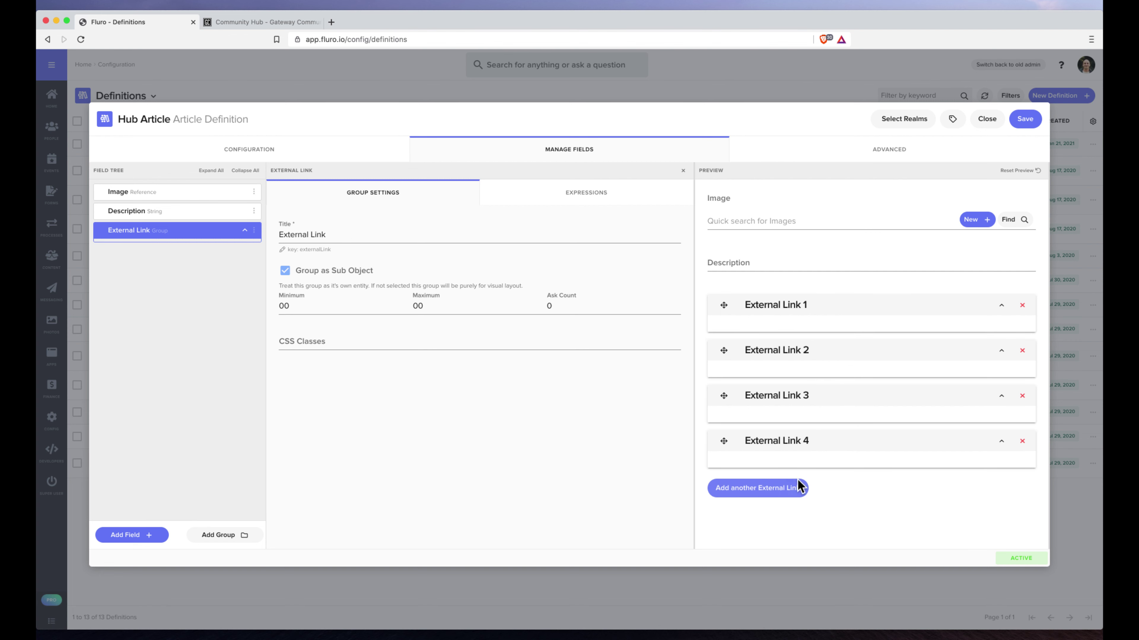
{"action": "left_click", "coordinate": [1022, 441]}
{"action": "left_click", "coordinate": [1022, 395]}
{"action": "left_click", "coordinate": [1022, 350]}
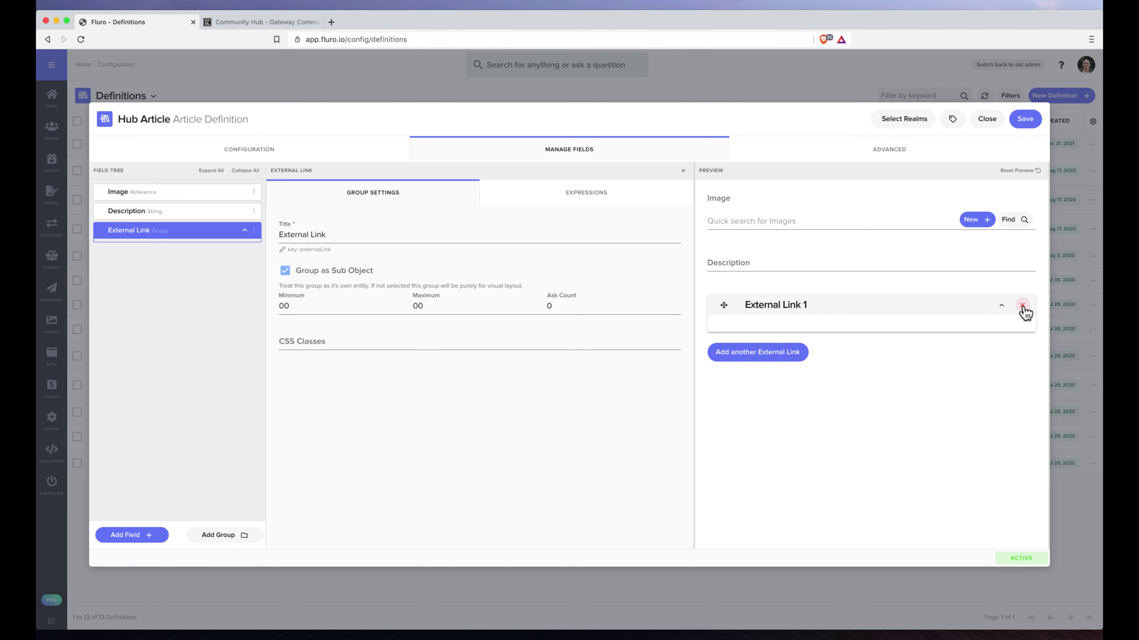
{"action": "left_click", "coordinate": [1022, 306]}
- Add a basic field titled Label inside the External Link group
{"action": "left_click", "coordinate": [144, 537]}
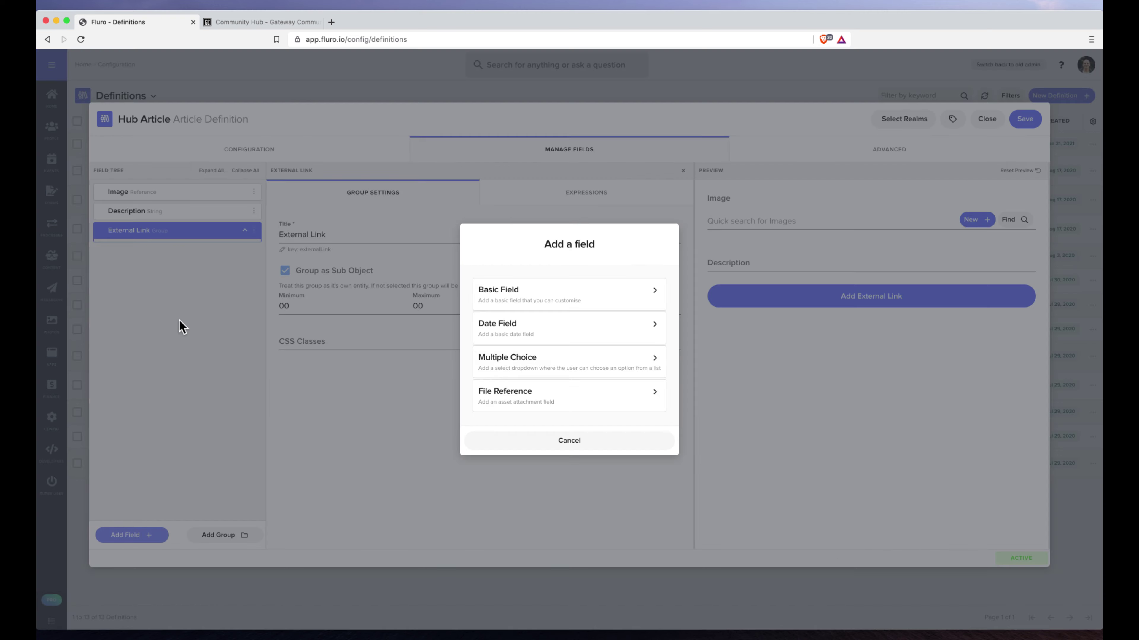
{"action": "left_click", "coordinate": [528, 305]}
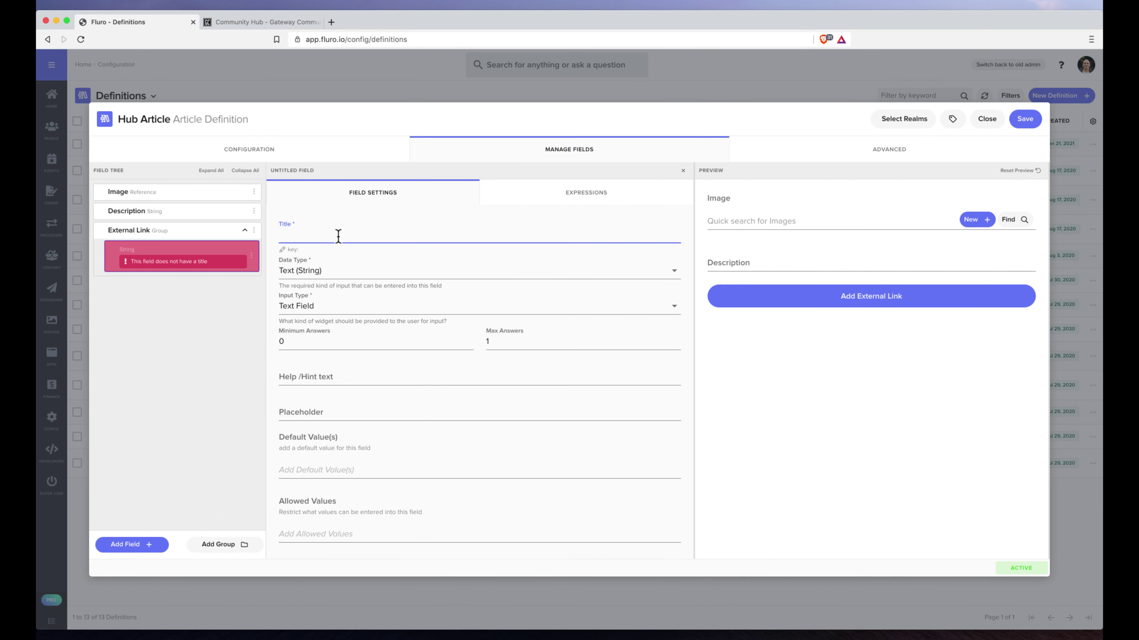
{"action": "type", "text": "Label"}
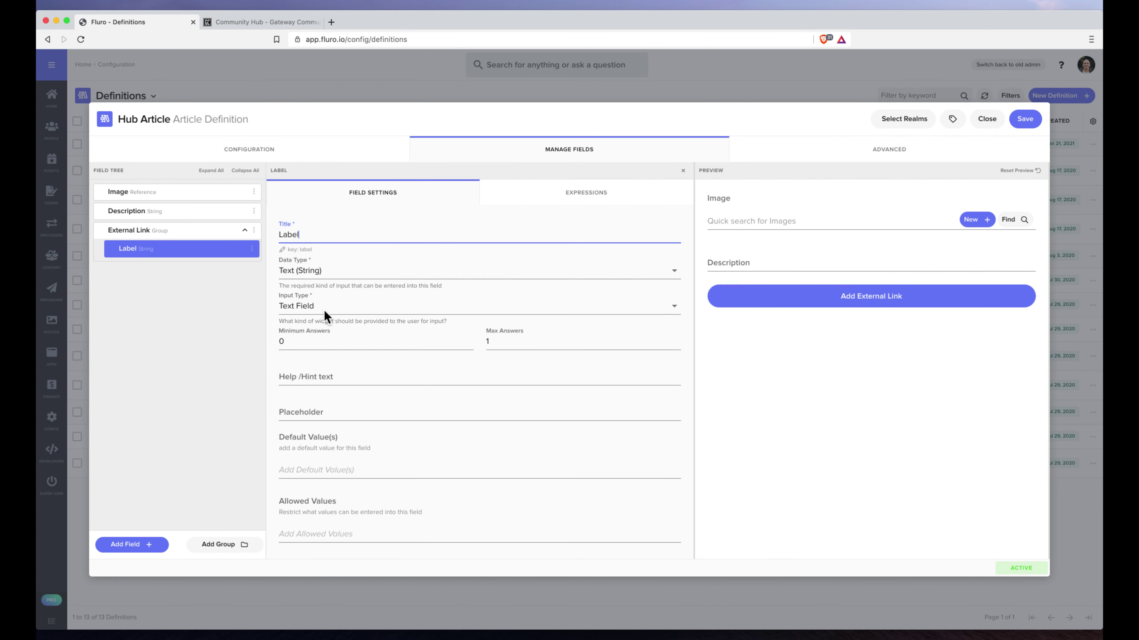
- Add a basic field titled URL with data type URL to the External Link group and add two External Link entries in the preview
{"action": "left_click", "coordinate": [134, 547]}
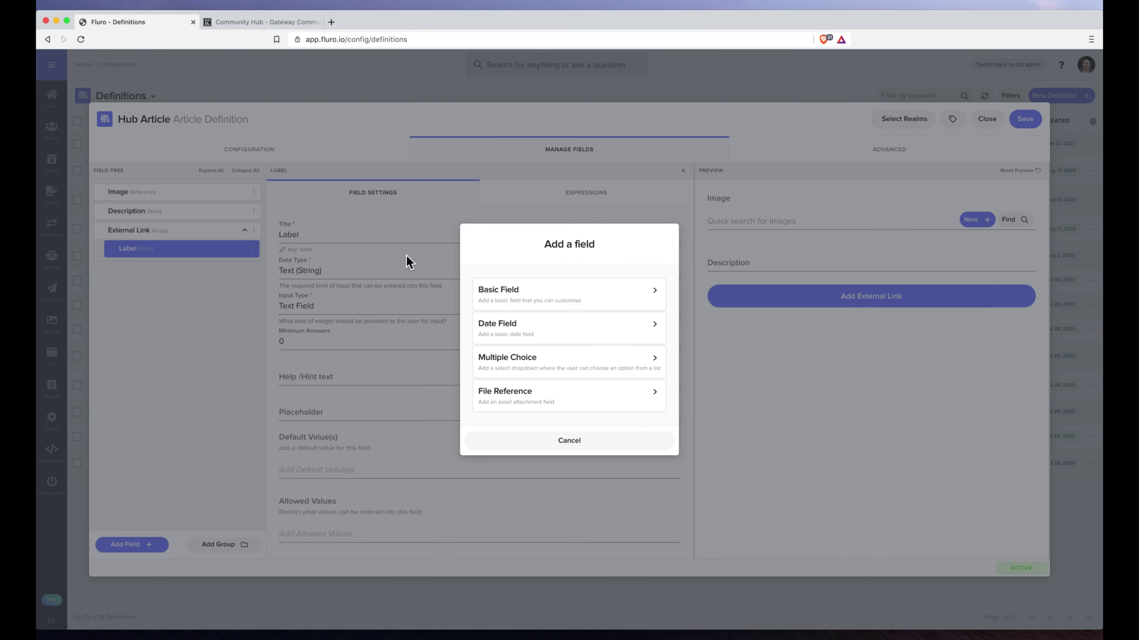
{"action": "left_click", "coordinate": [560, 294]}
{"action": "type", "text": "URL"}
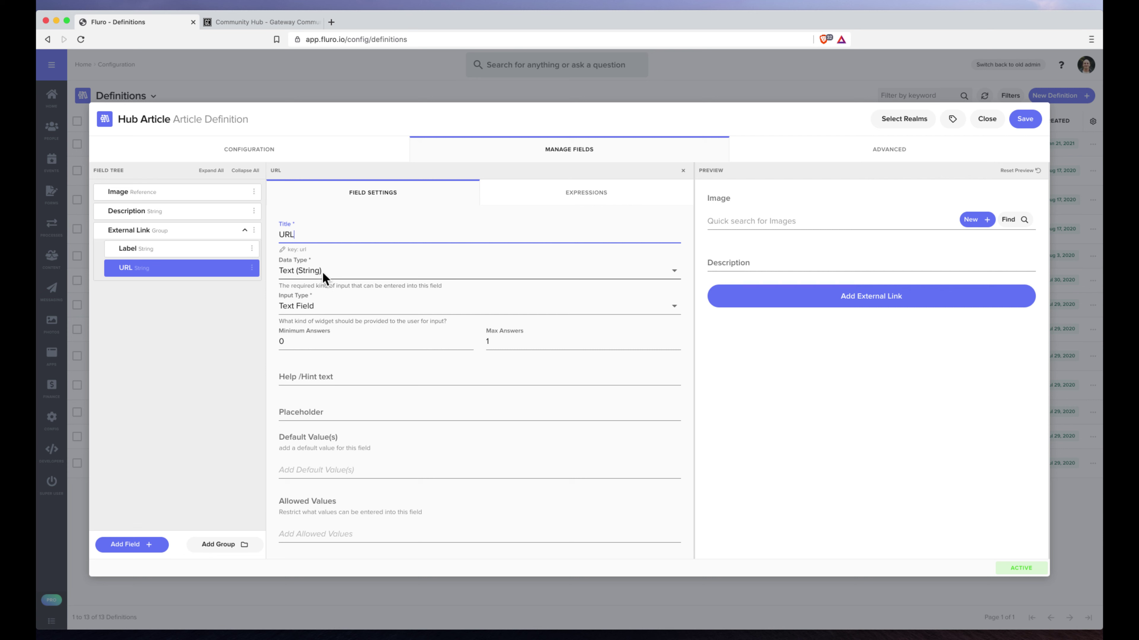
{"action": "left_click", "coordinate": [323, 272]}
{"action": "left_click", "coordinate": [319, 402]}
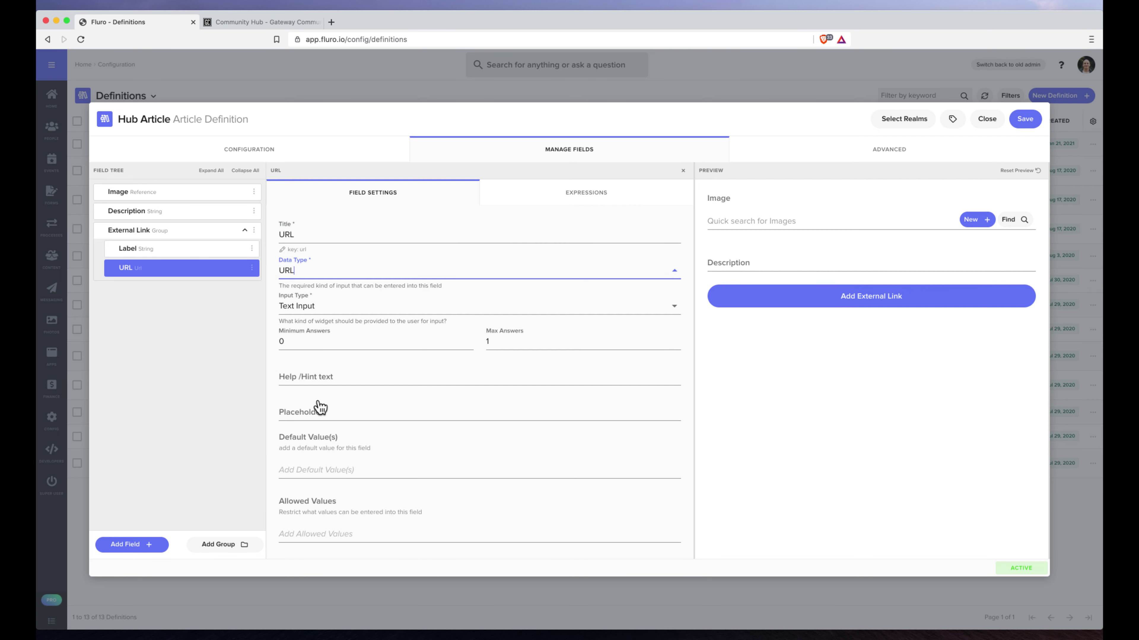
{"action": "left_click", "coordinate": [839, 305]}
{"action": "left_click", "coordinate": [780, 423]}
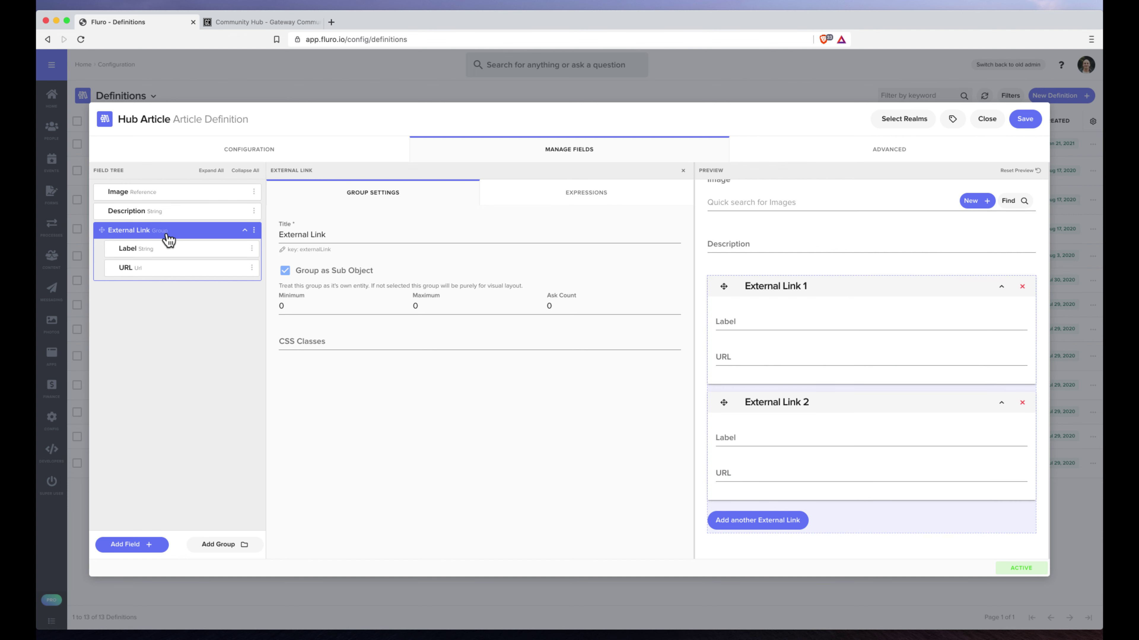
- Add a group titled Row inside External Link, nest the Label and URL fields in it, and set it to Same Line
{"action": "left_click", "coordinate": [236, 547]}
{"action": "type", "text": "Row"}
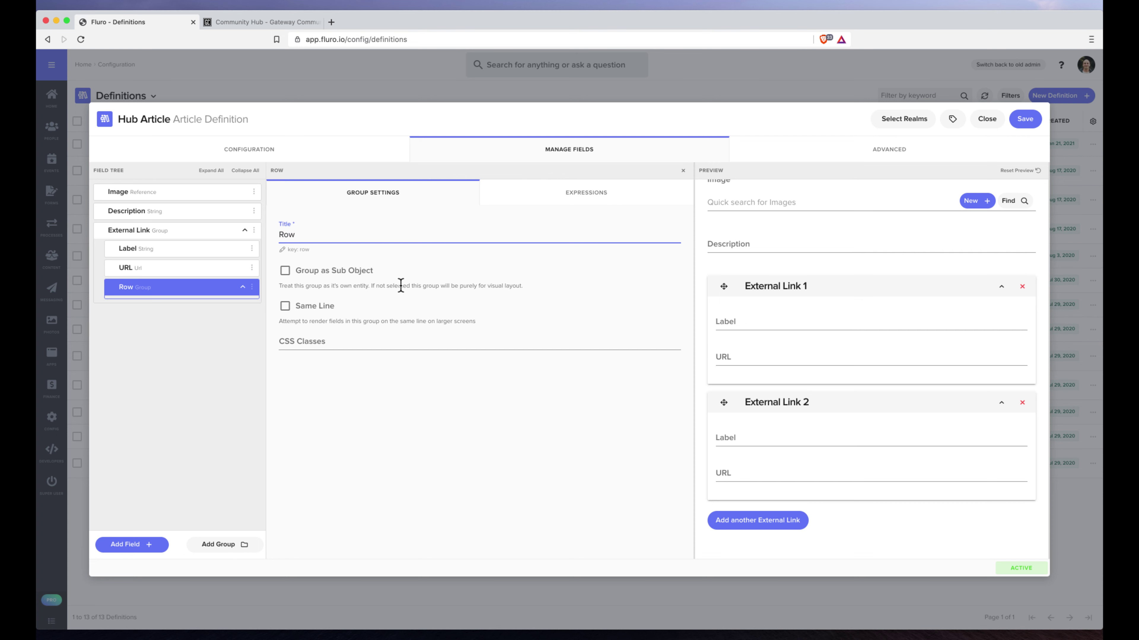
{"action": "left_click_drag", "start_coordinate": [183, 270], "coordinate": [135, 264]}
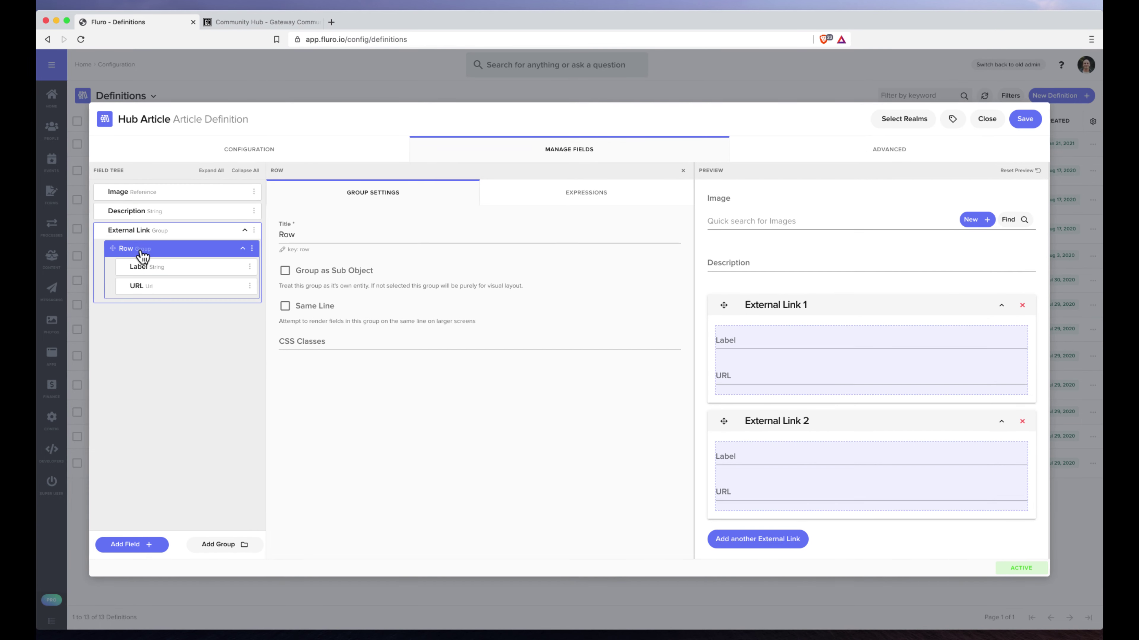
{"action": "left_click", "coordinate": [284, 306]}
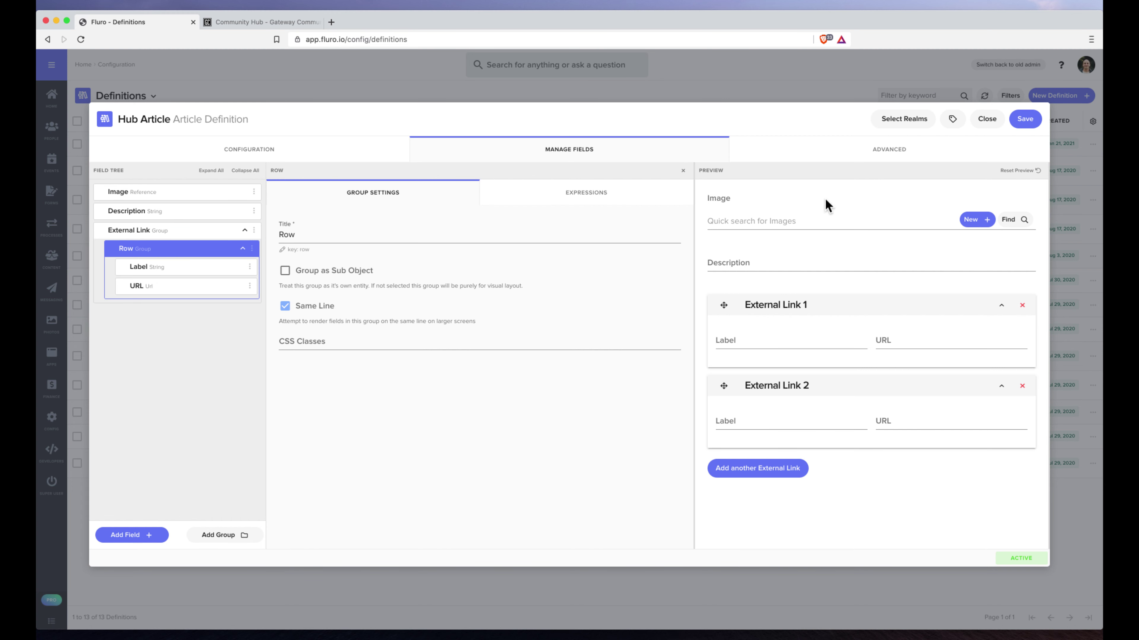
- Assign the Hub Article definition to the Central Church realm
{"action": "left_click", "coordinate": [894, 118]}
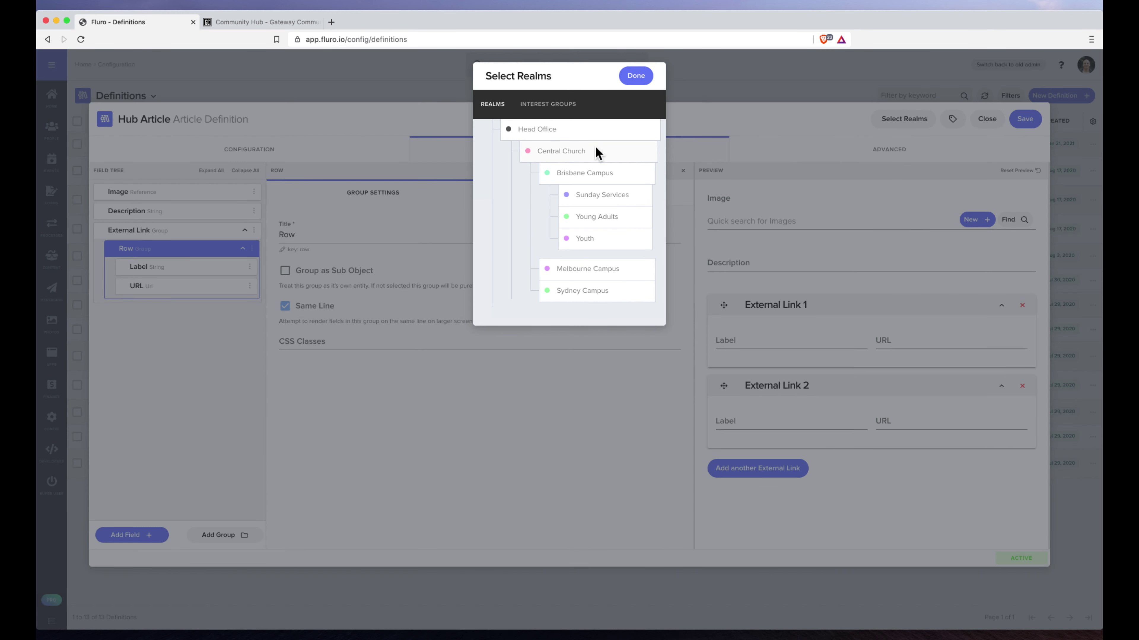
{"action": "left_click", "coordinate": [574, 152]}
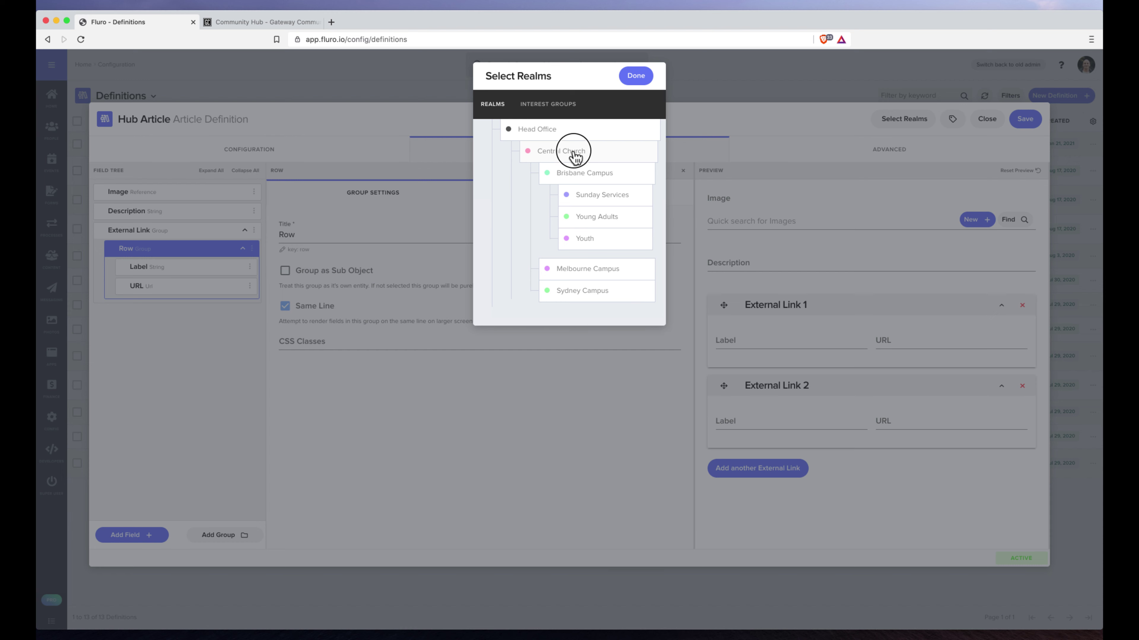
{"action": "left_click", "coordinate": [629, 79]}
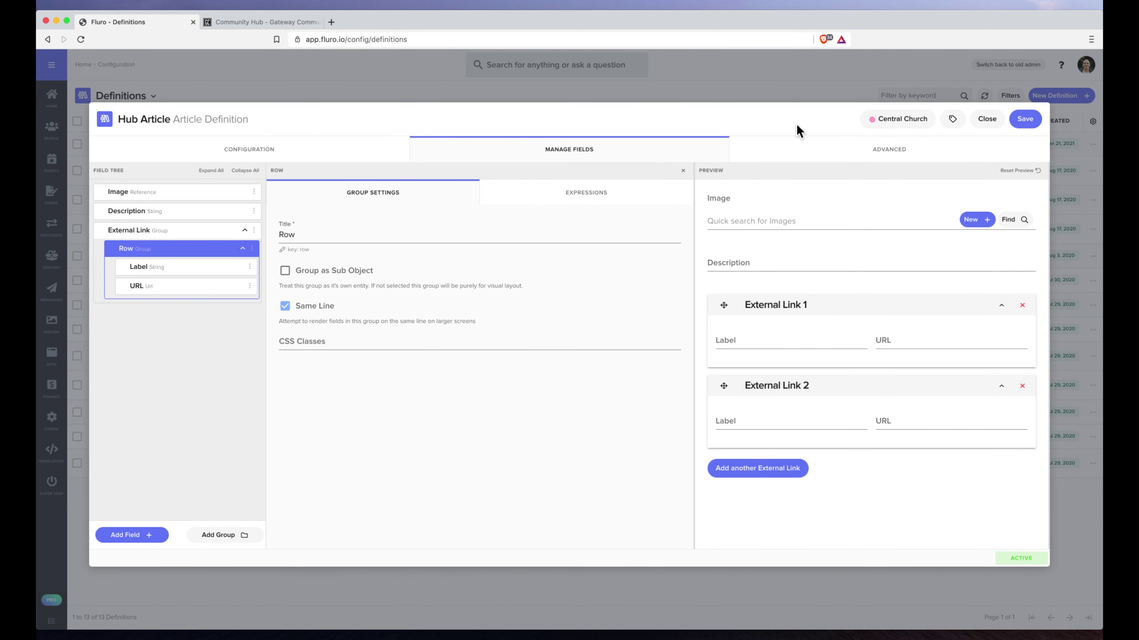
- Restrict creation of these articles to the Central Church realm and save the definition
{"action": "left_click", "coordinate": [872, 148]}
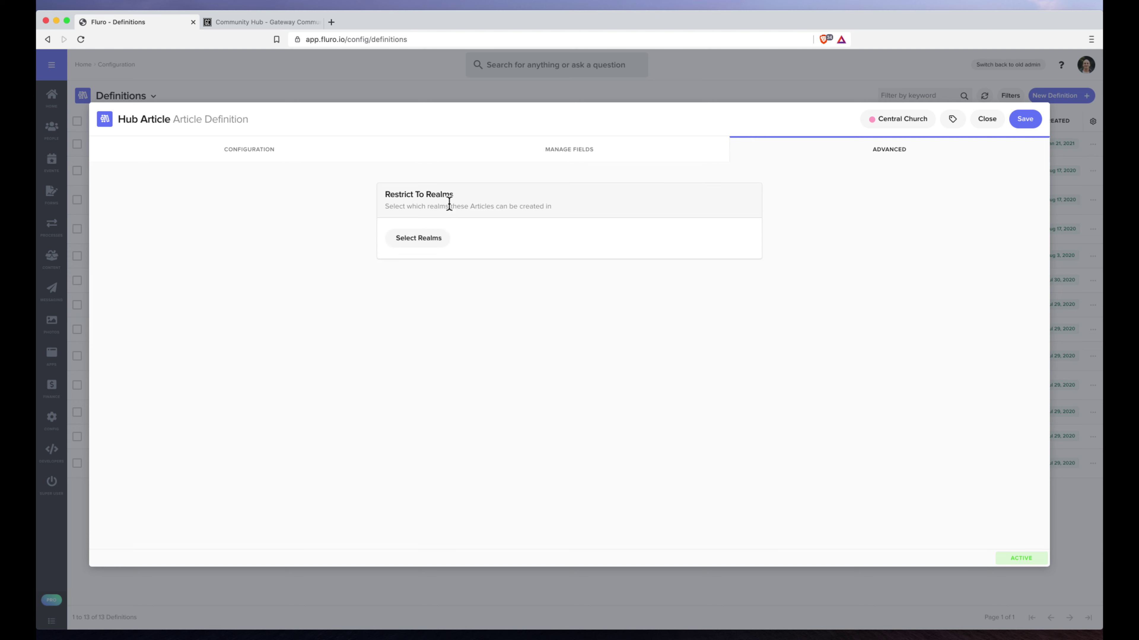
{"action": "left_click", "coordinate": [417, 238]}
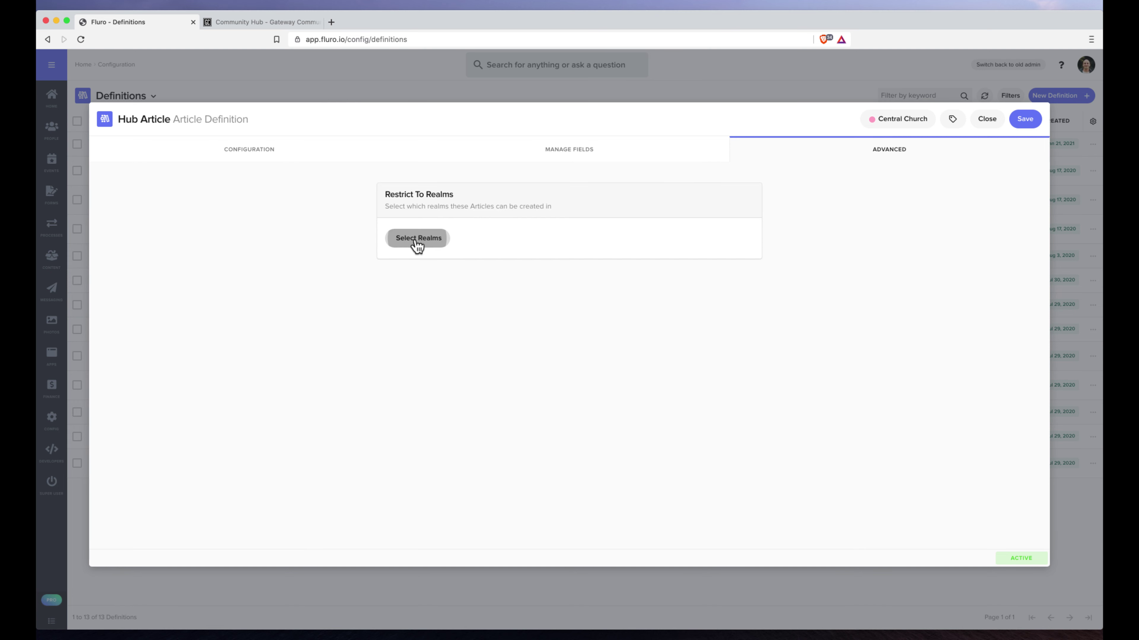
{"action": "left_click", "coordinate": [556, 157]}
{"action": "left_click", "coordinate": [633, 81]}
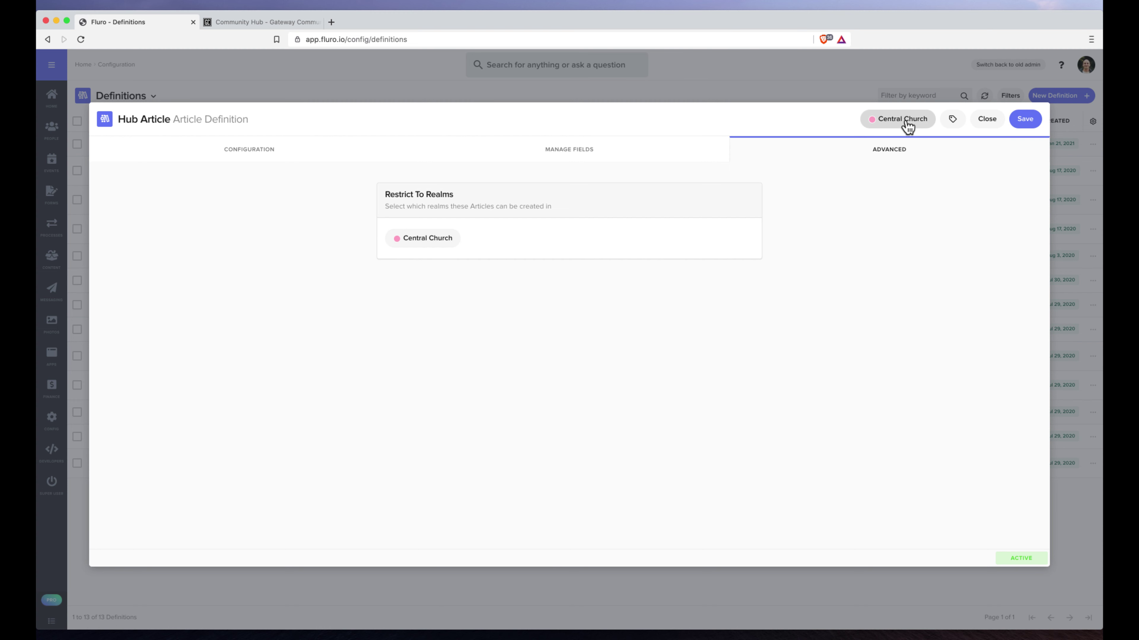
{"action": "left_click", "coordinate": [1019, 125]}
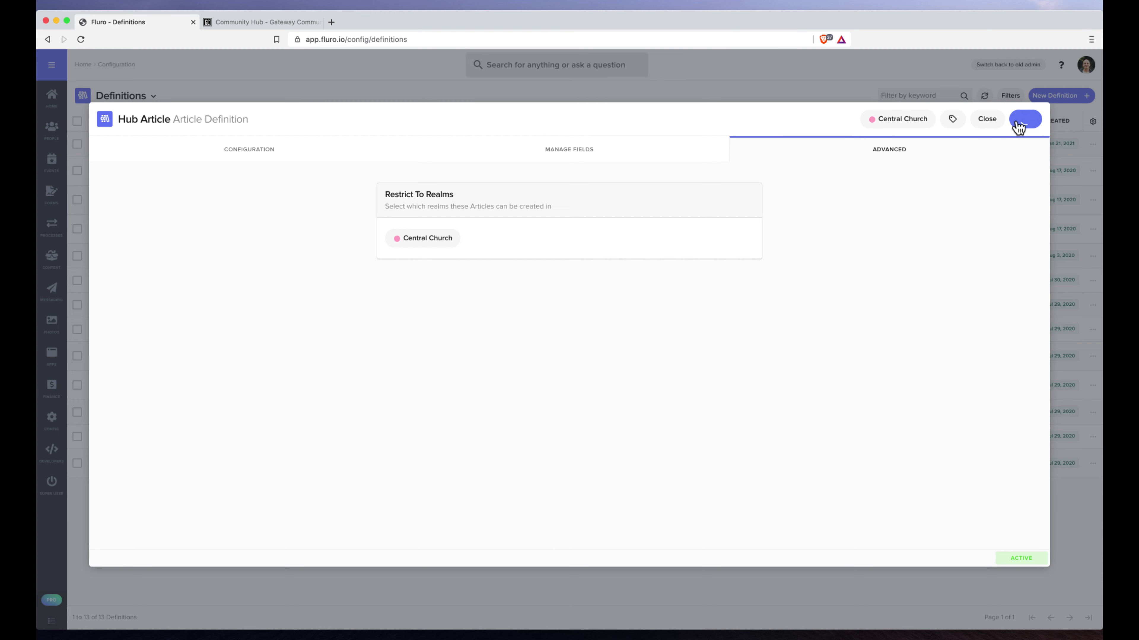
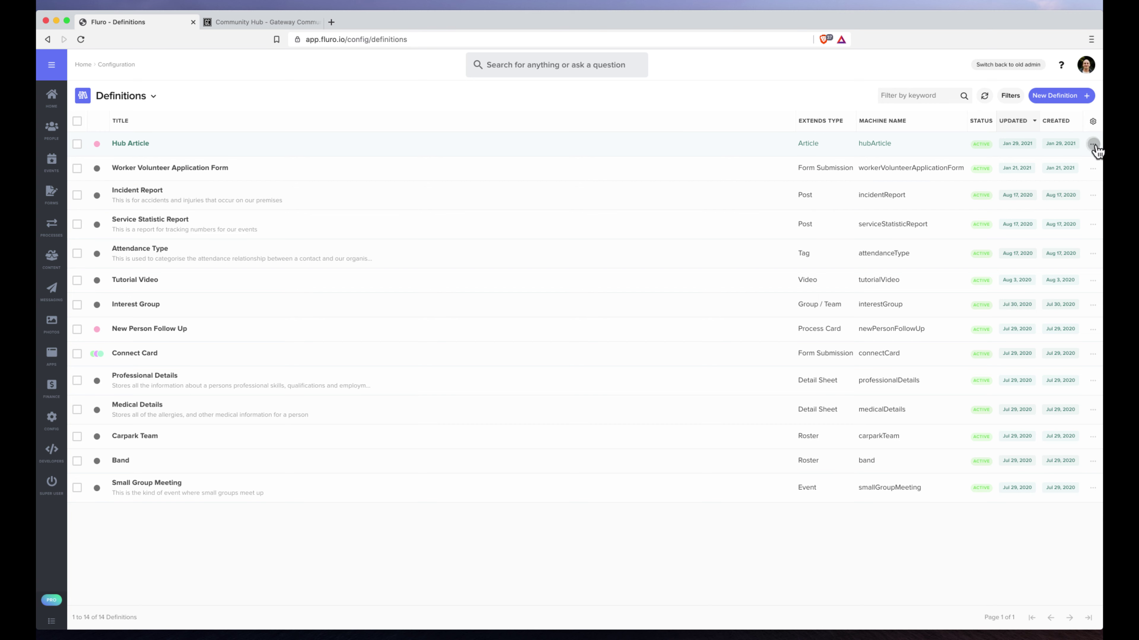
- View the items of the Hub Article definition and create a new Hub Article titled "I'm New"
{"action": "left_click", "coordinate": [974, 146]}
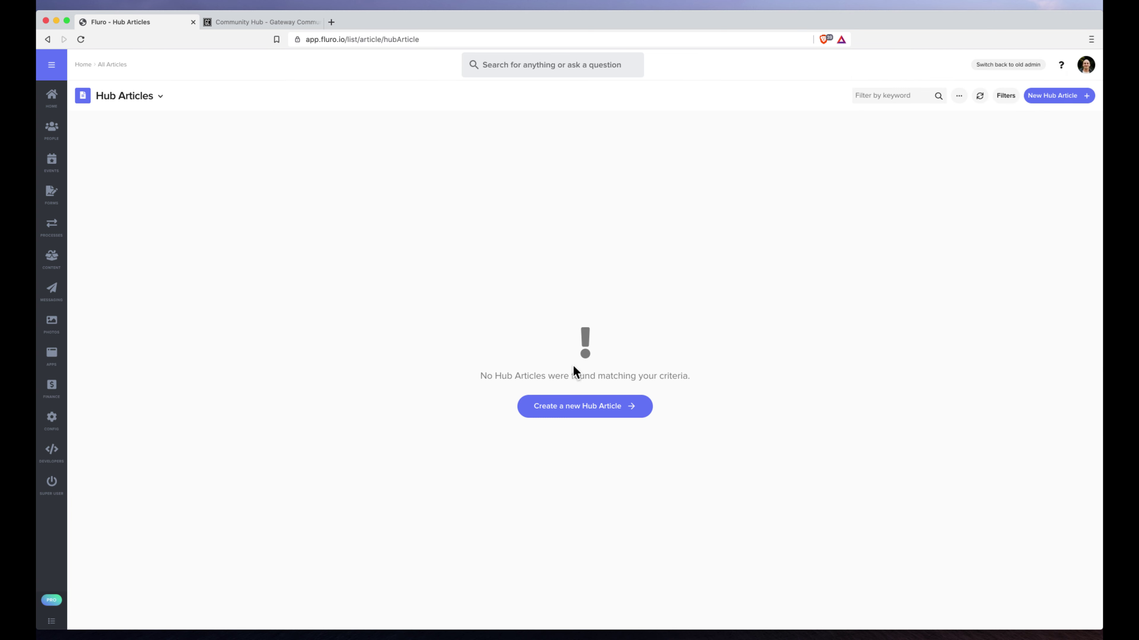
{"action": "left_click", "coordinate": [602, 408]}
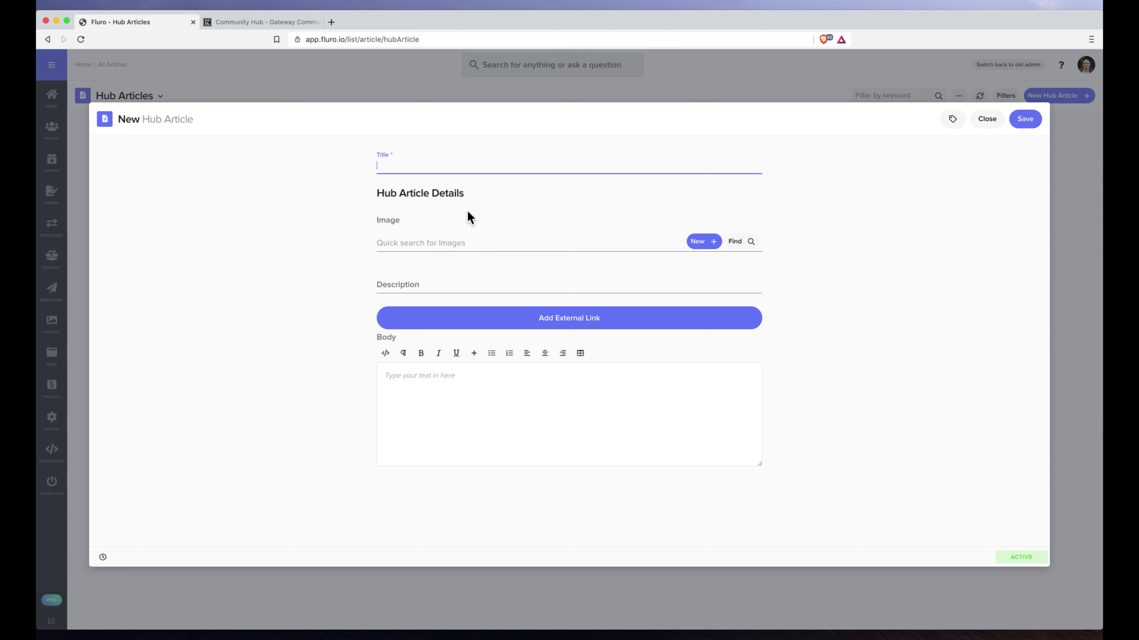
{"action": "type", "text": "I'm New"}
- Select 267261.jpg as the article's image and enter the description "New to the place? Click here to find out more"
{"action": "left_click", "coordinate": [735, 243]}
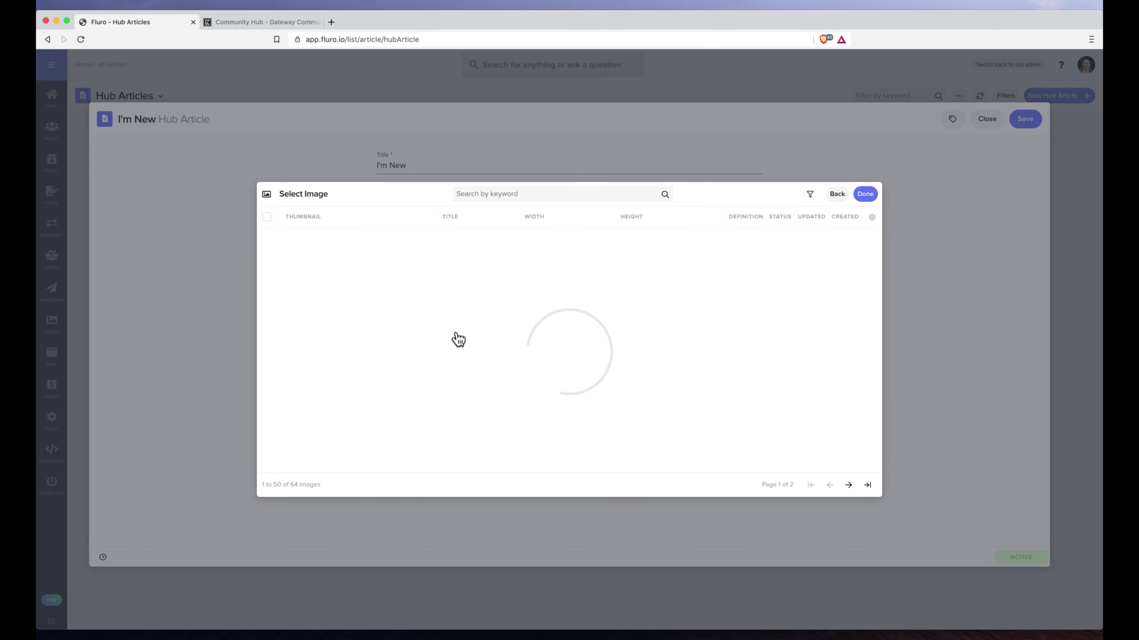
{"action": "scroll", "coordinate": [461, 339], "scroll_direction": "down", "scroll_amount": 10}
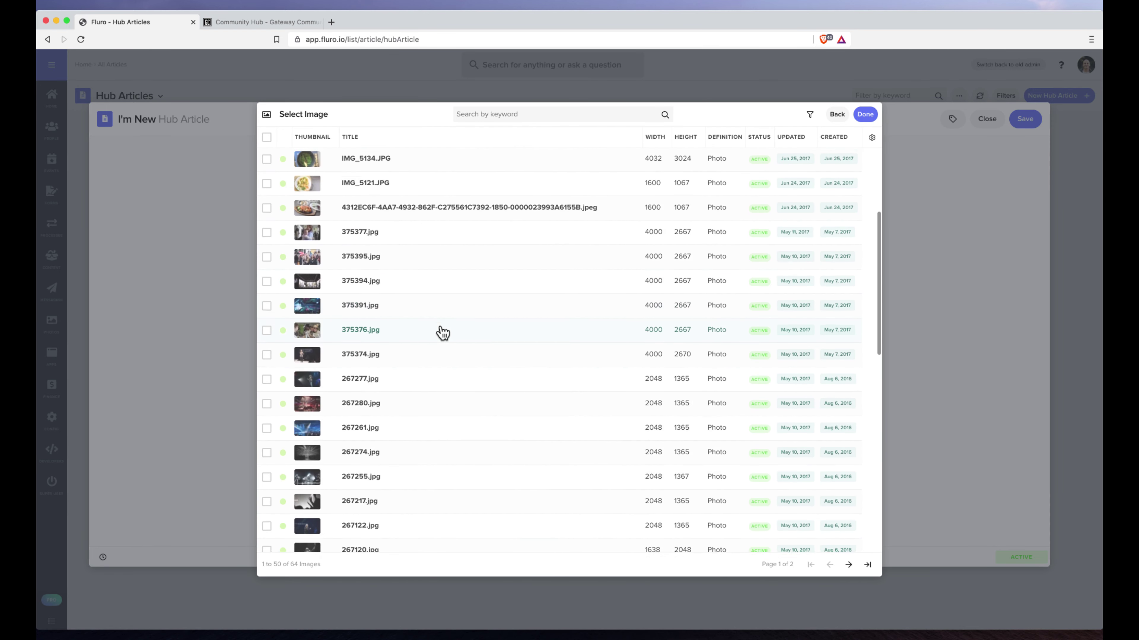
{"action": "left_click", "coordinate": [376, 434]}
{"action": "left_click", "coordinate": [866, 114]}
{"action": "left_click", "coordinate": [482, 291]}
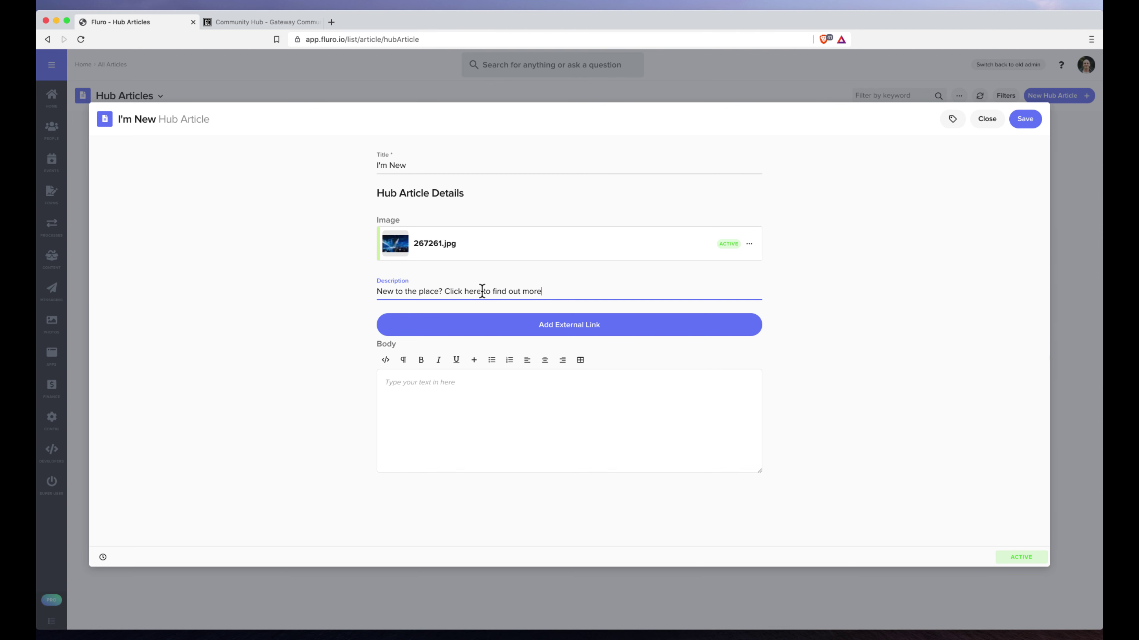
- Generate five paragraphs of Lorem Ipsum on lipsum.com in a new browser tab and copy the text
{"action": "key", "text": "super+t"}
{"action": "type", "text": "lipsum.com"}
{"action": "key", "text": "Return"}
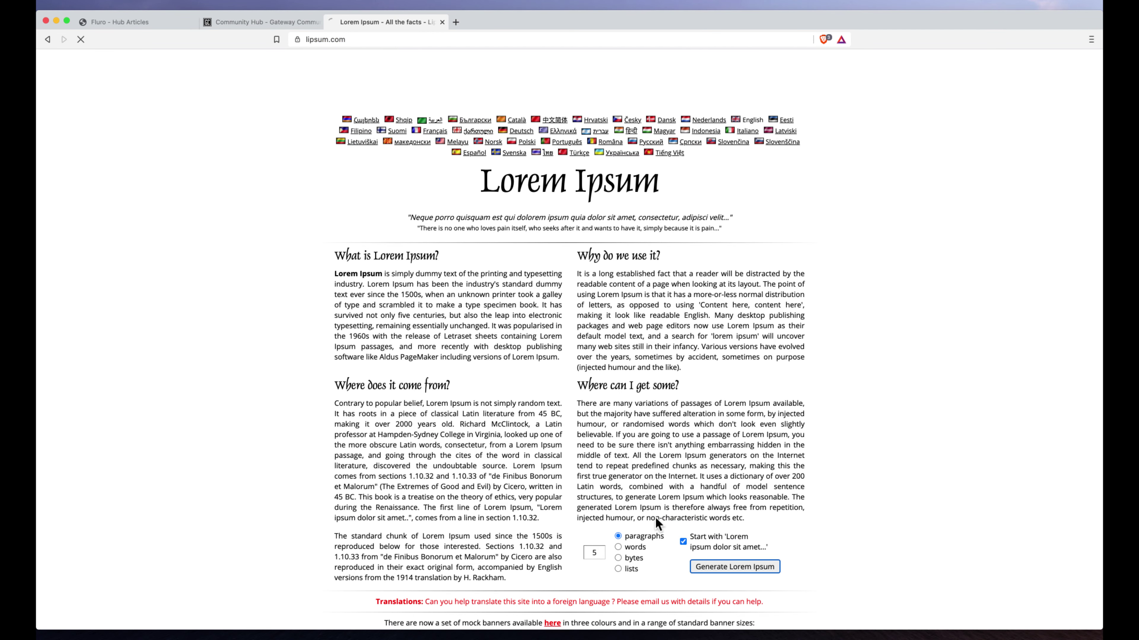
{"action": "left_click_drag", "start_coordinate": [325, 247], "coordinate": [478, 496]}
{"action": "key", "text": "super+c"}
- Return to the "I'm New" article in Fluro and paste the copied Lorem Ipsum text into its Body
{"action": "left_click", "coordinate": [155, 24]}
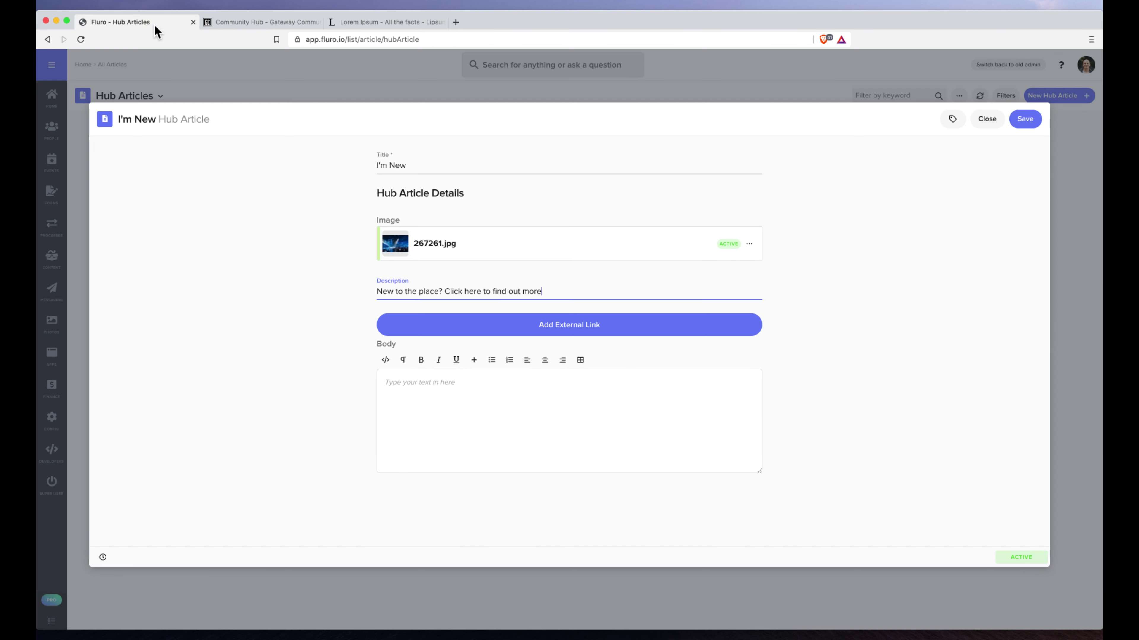
{"action": "left_click", "coordinate": [558, 402]}
{"action": "key", "text": "super+v"}
- Add two external links to the article, labelled "Visit the website" and "check us out on youtube"
{"action": "scroll", "coordinate": [529, 319], "scroll_direction": "up", "scroll_amount": 3}
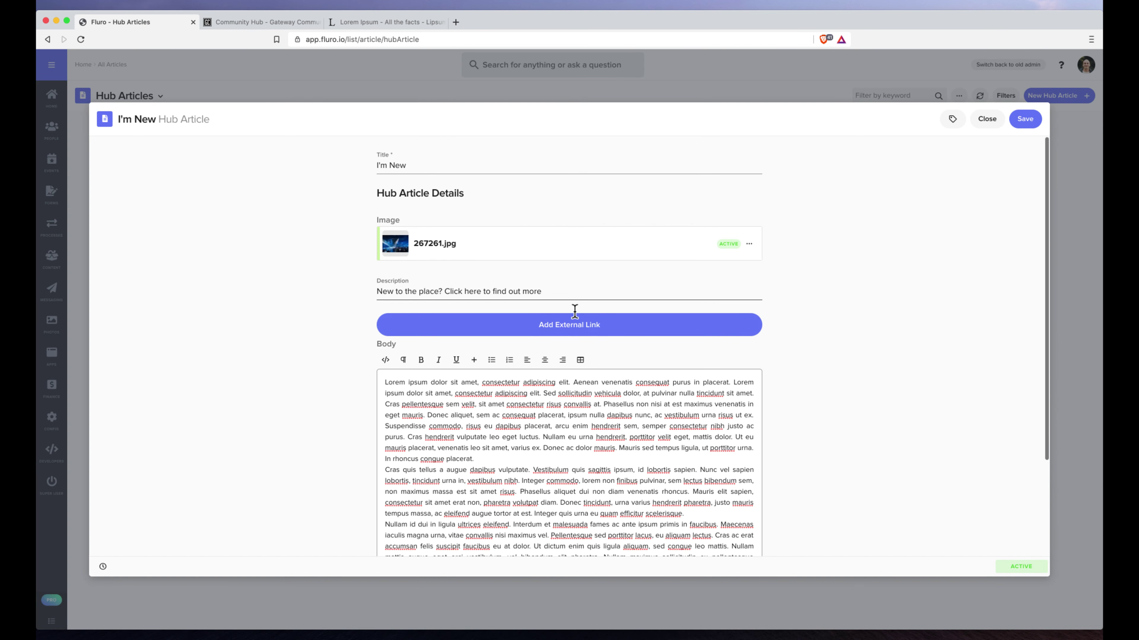
{"action": "left_click", "coordinate": [558, 327]}
{"action": "left_click", "coordinate": [482, 365]}
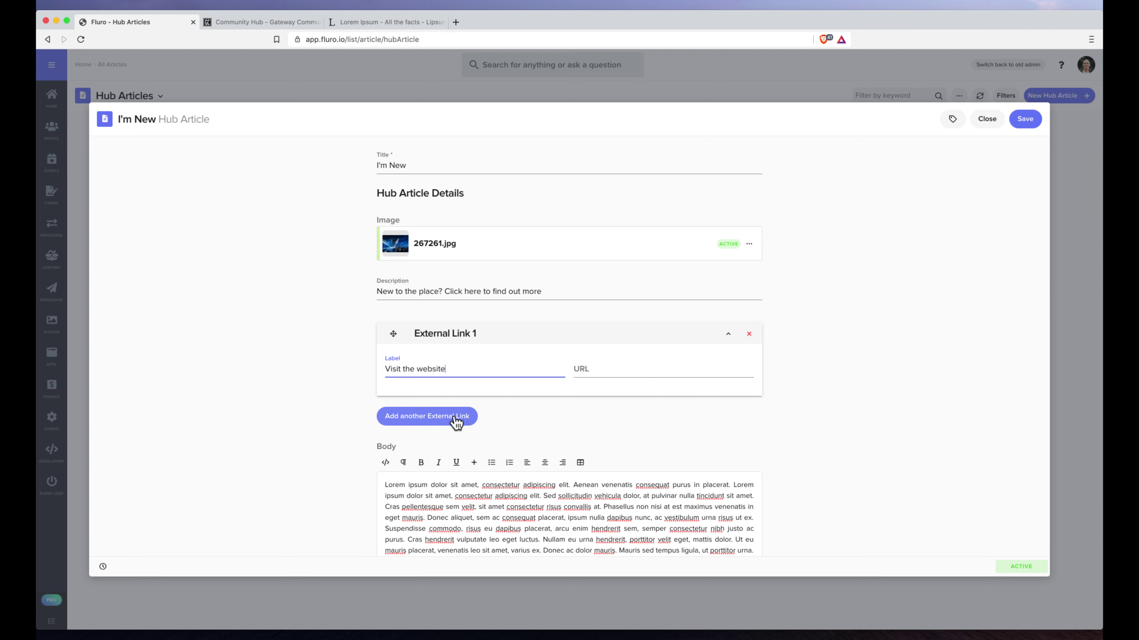
{"action": "left_click", "coordinate": [424, 423]}
{"action": "left_click", "coordinate": [445, 450]}
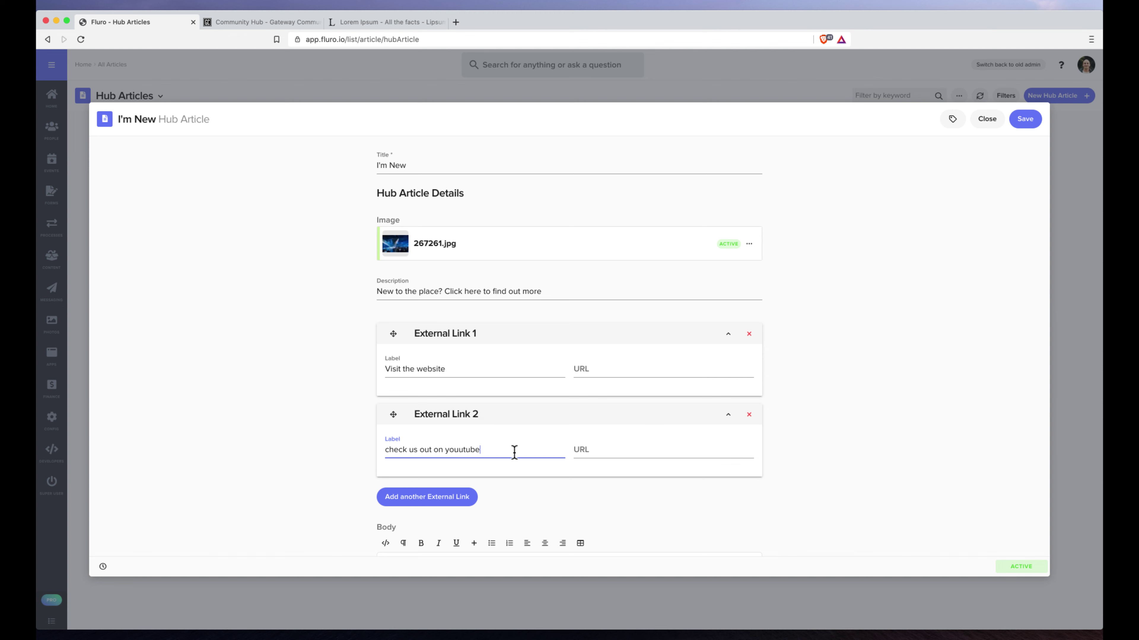
{"action": "left_click", "coordinate": [462, 450]}
{"action": "key", "text": "BackSpace"}
{"action": "left_click", "coordinate": [622, 453]}
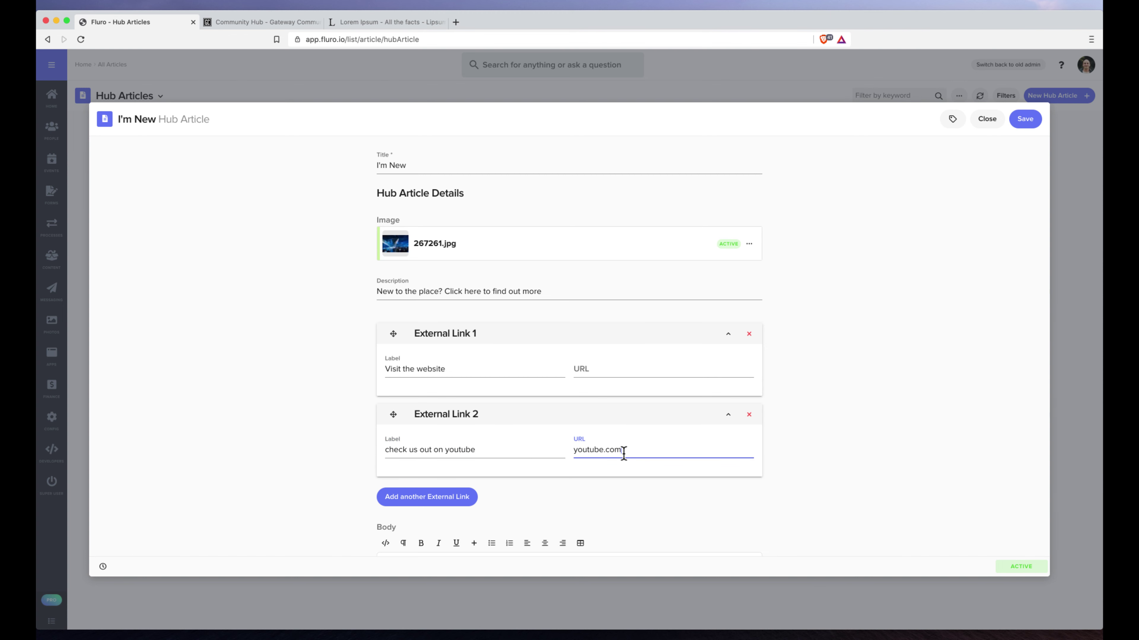
{"action": "type", "text": "youtube.com"}
{"action": "left_click", "coordinate": [600, 369]}
{"action": "left_click", "coordinate": [571, 450]}
{"action": "type", "text": "https://"}
{"action": "left_click", "coordinate": [597, 369]}
{"action": "type", "text": "https:/"}
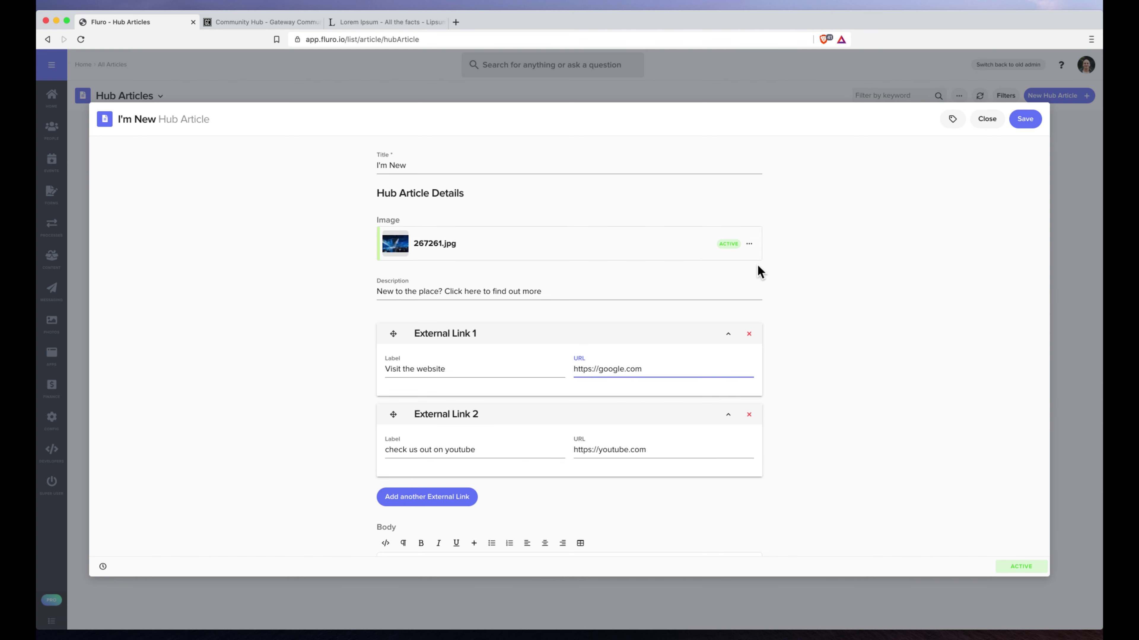
{"action": "left_click", "coordinate": [1024, 119]}
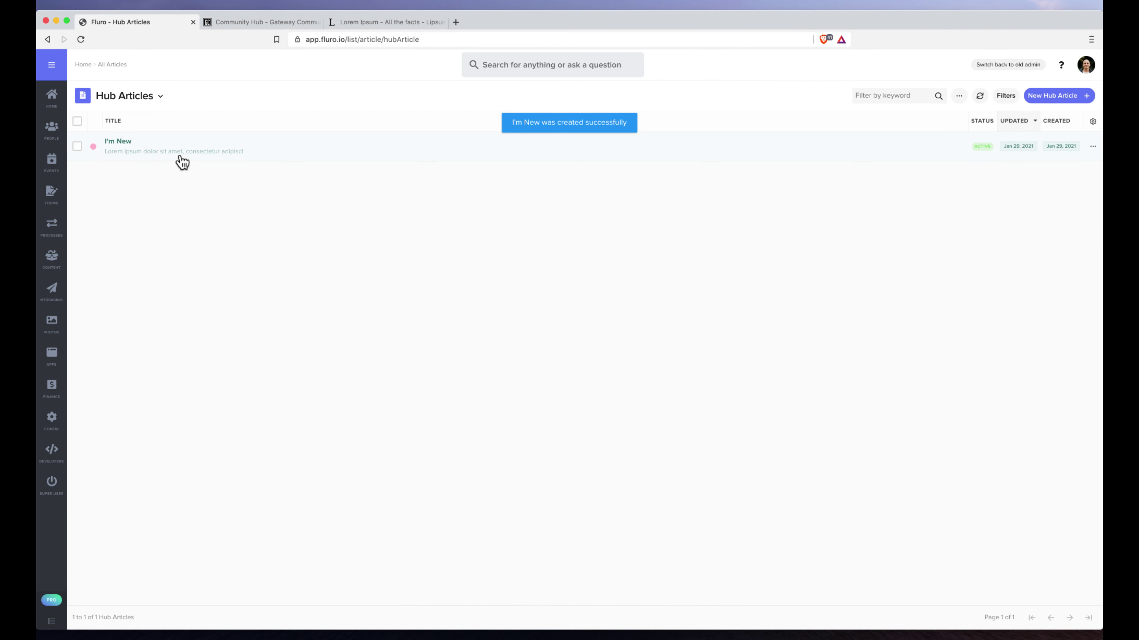
- Create another Hub Article titled "About us"
{"action": "left_click", "coordinate": [1045, 96]}
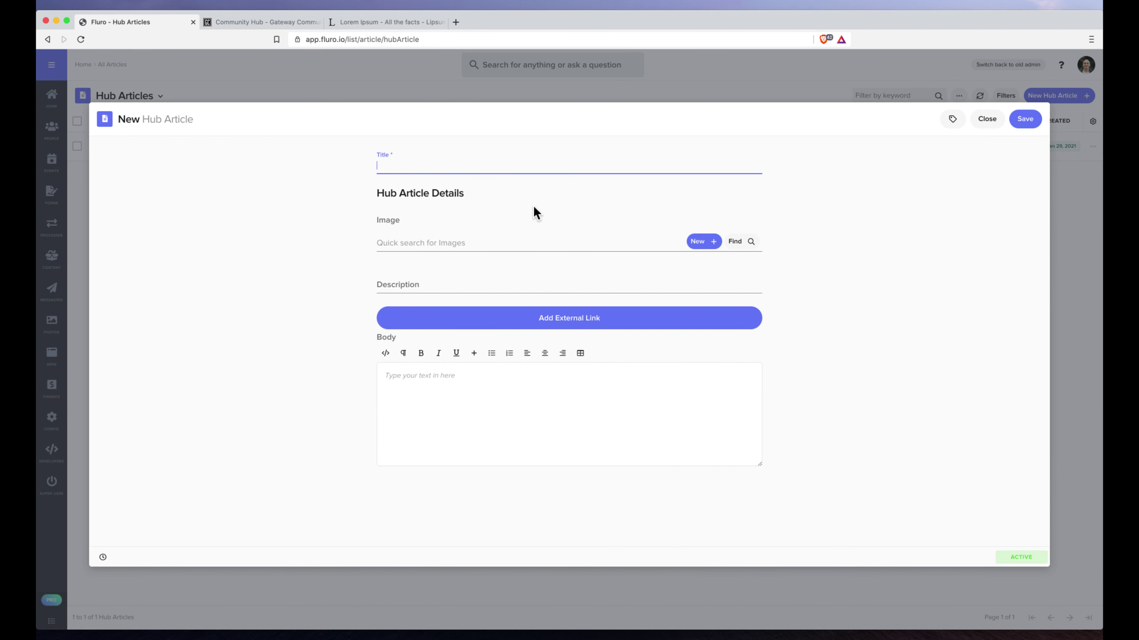
{"action": "type", "text": "About us"}
{"action": "key", "text": "Tab"}
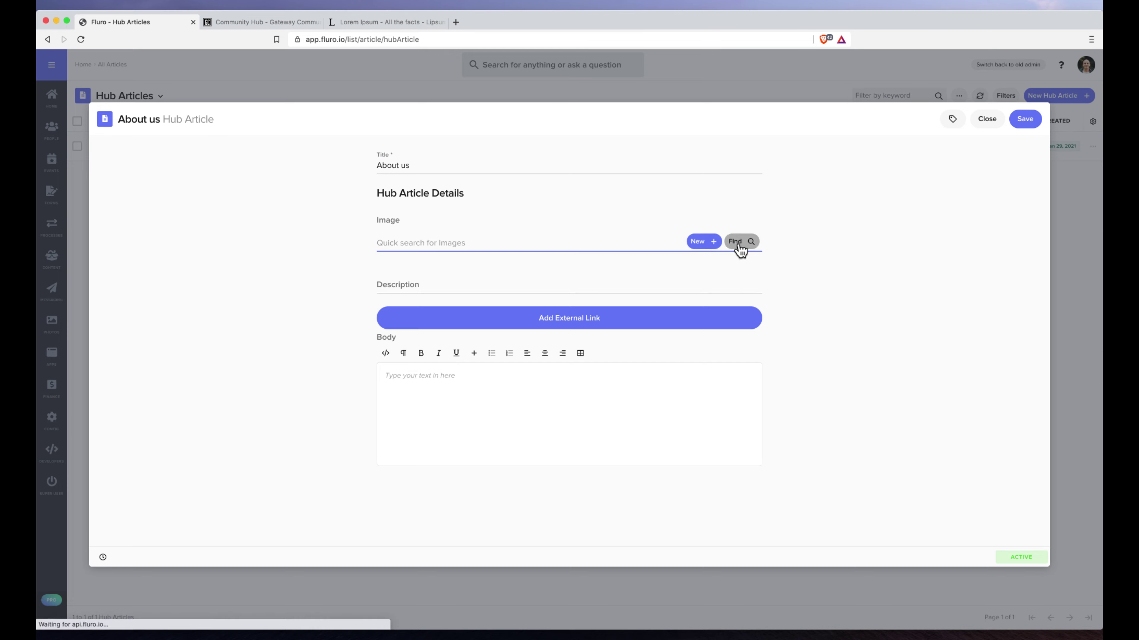
- Select the sunset website-placeholder JPG as the About us image and enter the description "Find out more information"
{"action": "left_click", "coordinate": [740, 245]}
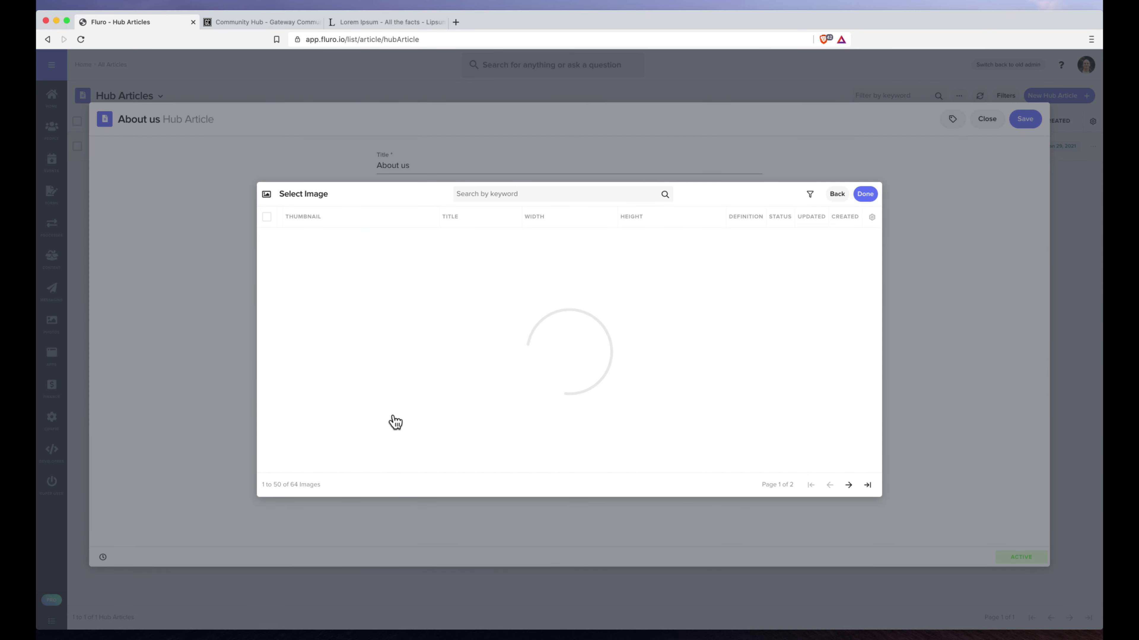
{"action": "scroll", "coordinate": [405, 485], "scroll_direction": "down", "scroll_amount": 5}
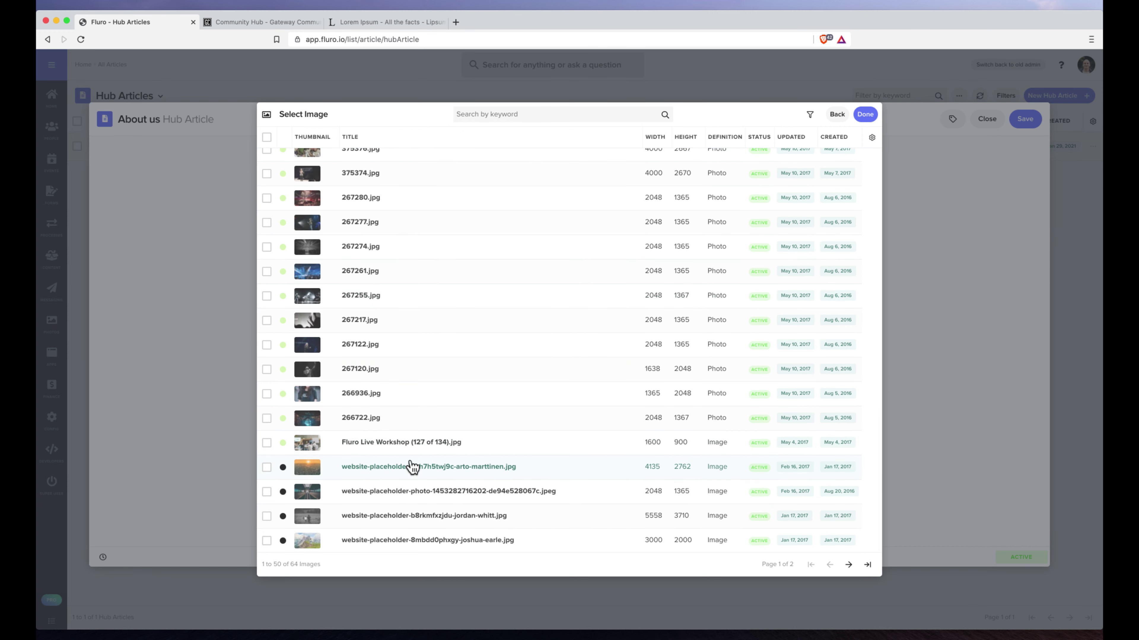
{"action": "left_click", "coordinate": [415, 467]}
{"action": "left_click", "coordinate": [865, 115]}
{"action": "left_click", "coordinate": [454, 292]}
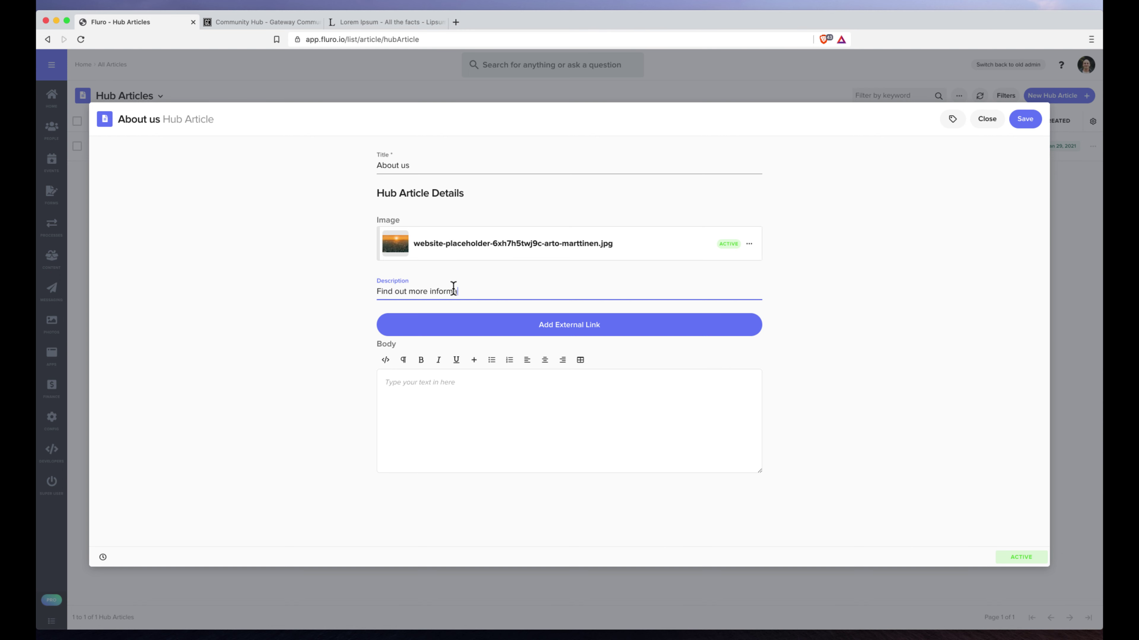
- Paste the lorem ipsum text into the body, add an external link labelled "Meet the team" with URL "/somthing", and save the article
{"action": "left_click", "coordinate": [526, 412]}
{"action": "key", "text": "cmd+v"}
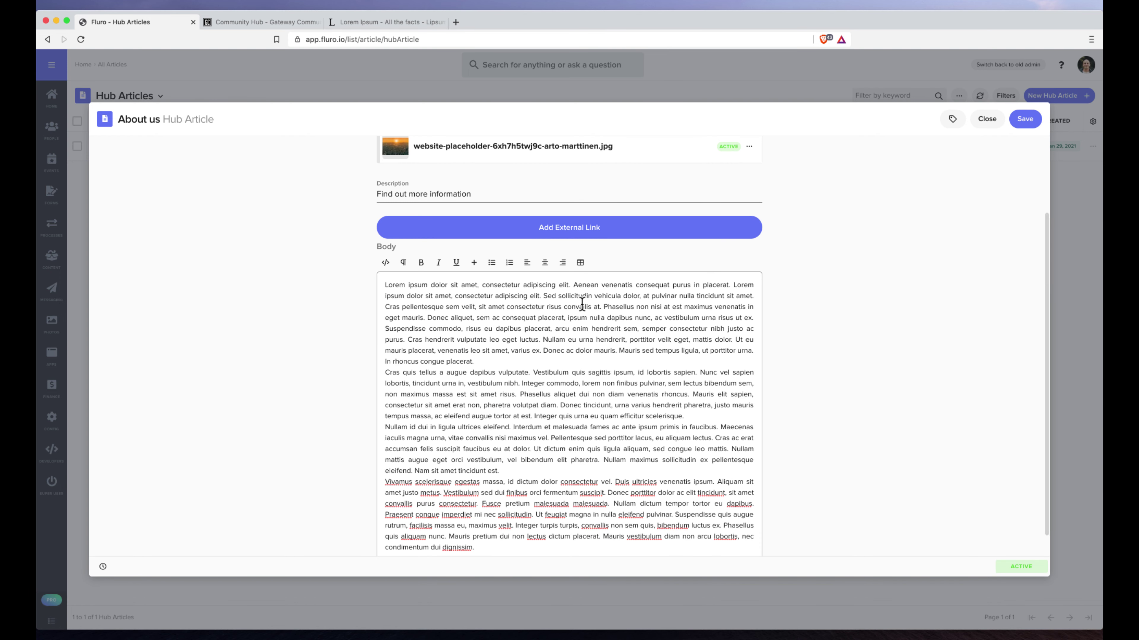
{"action": "left_click", "coordinate": [591, 237]}
{"action": "left_click", "coordinate": [448, 269]}
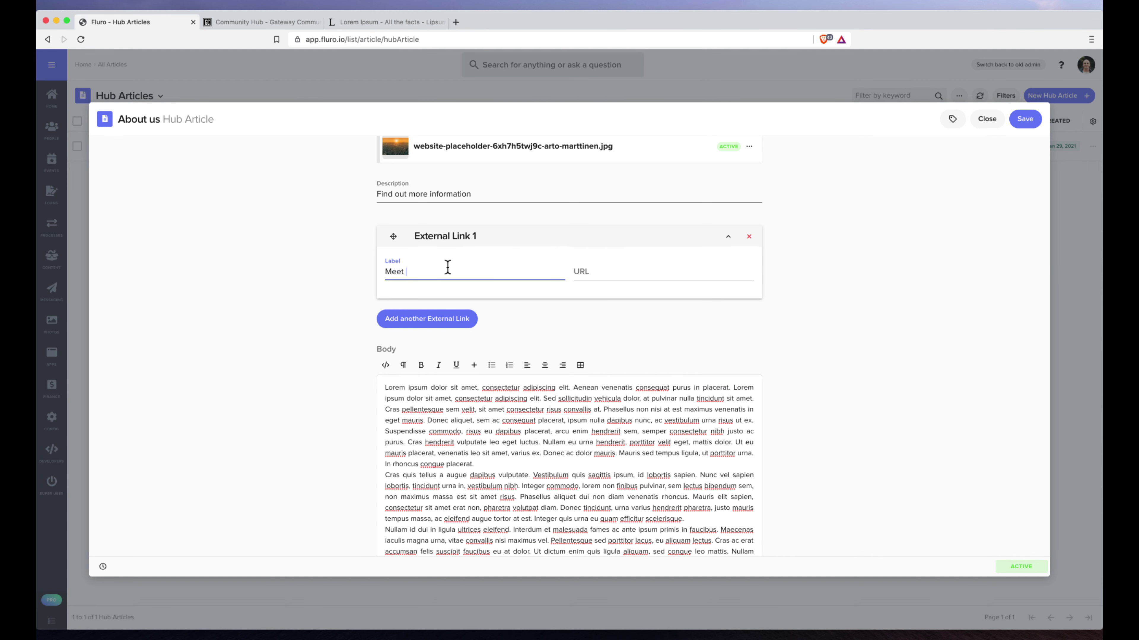
{"action": "left_click", "coordinate": [610, 273]}
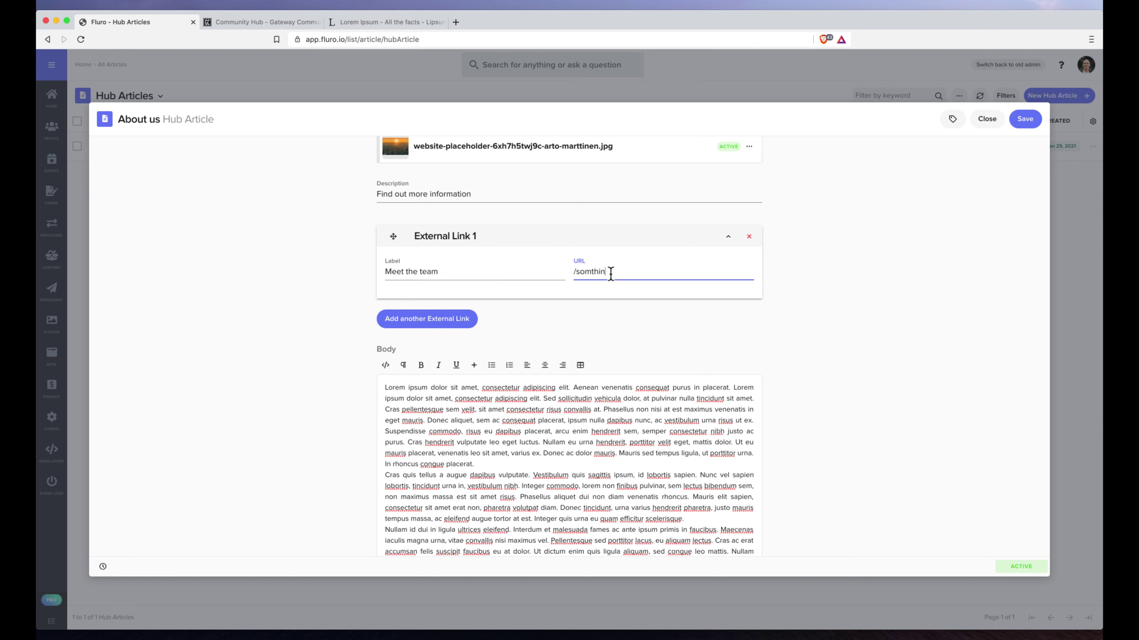
{"action": "left_click", "coordinate": [1022, 122]}
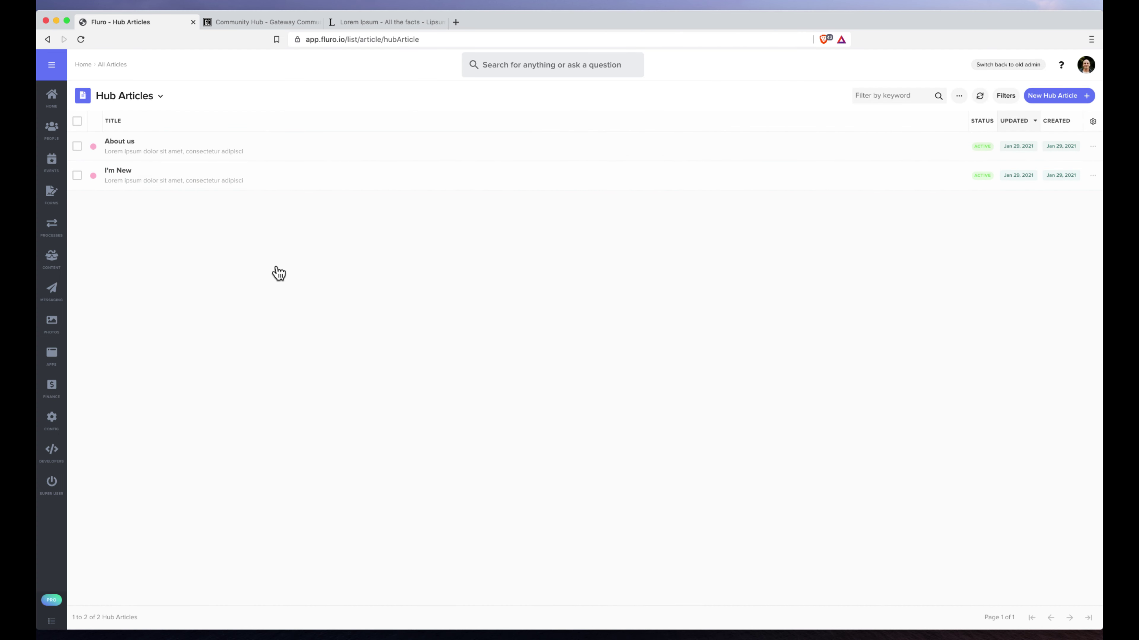
- Create a new blank website named "Hub" and open its block library
{"action": "left_click", "coordinate": [52, 354]}
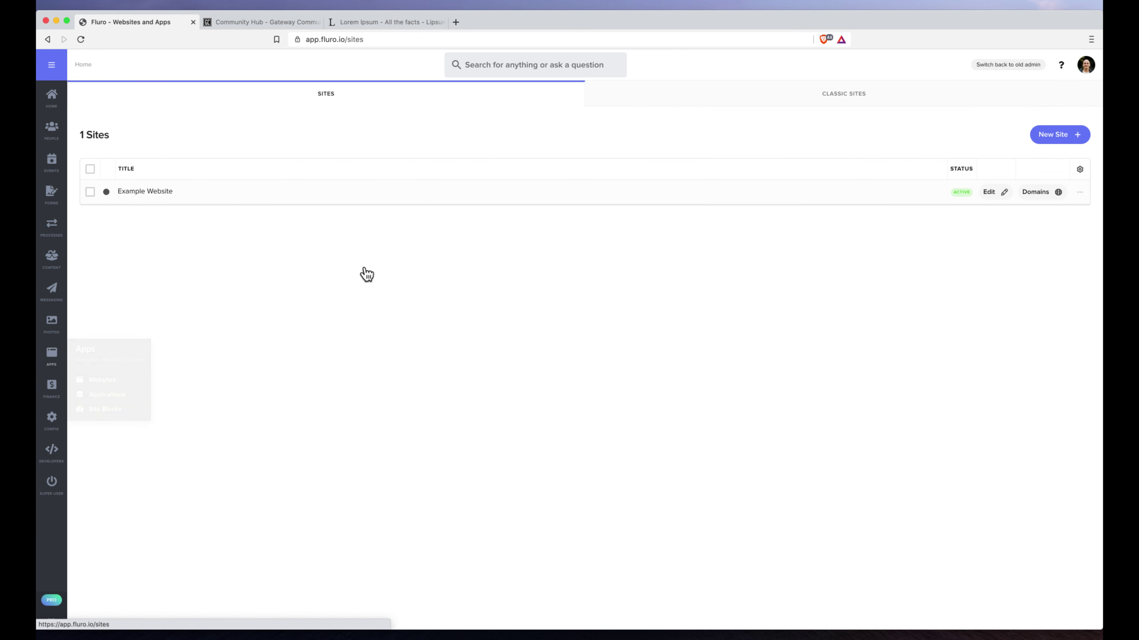
{"action": "left_click", "coordinate": [1059, 142]}
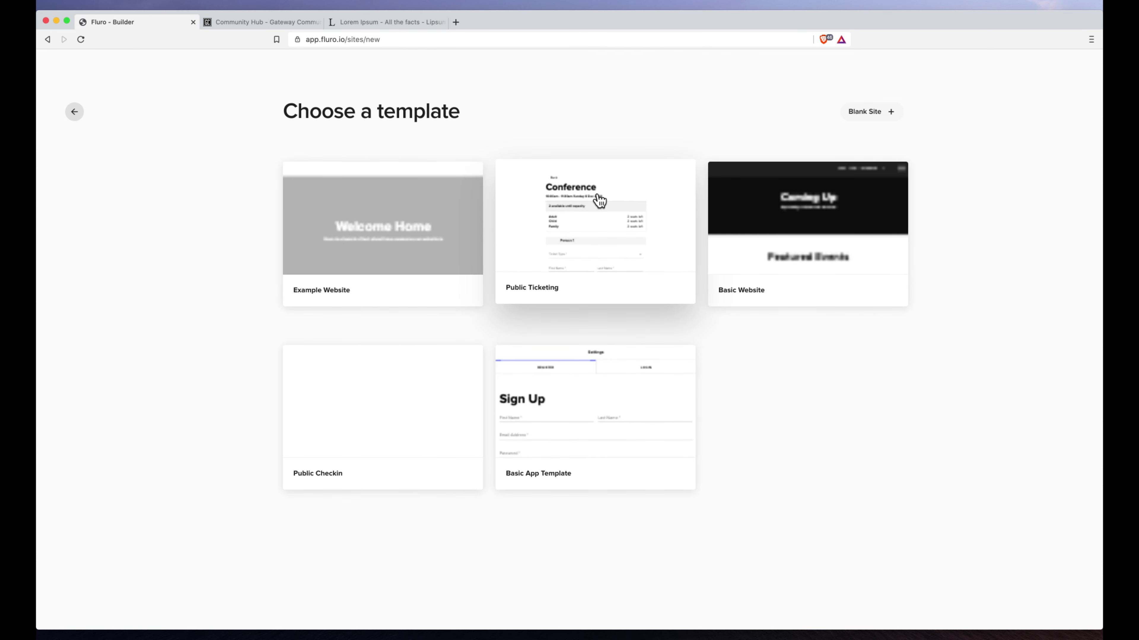
{"action": "left_click", "coordinate": [865, 120]}
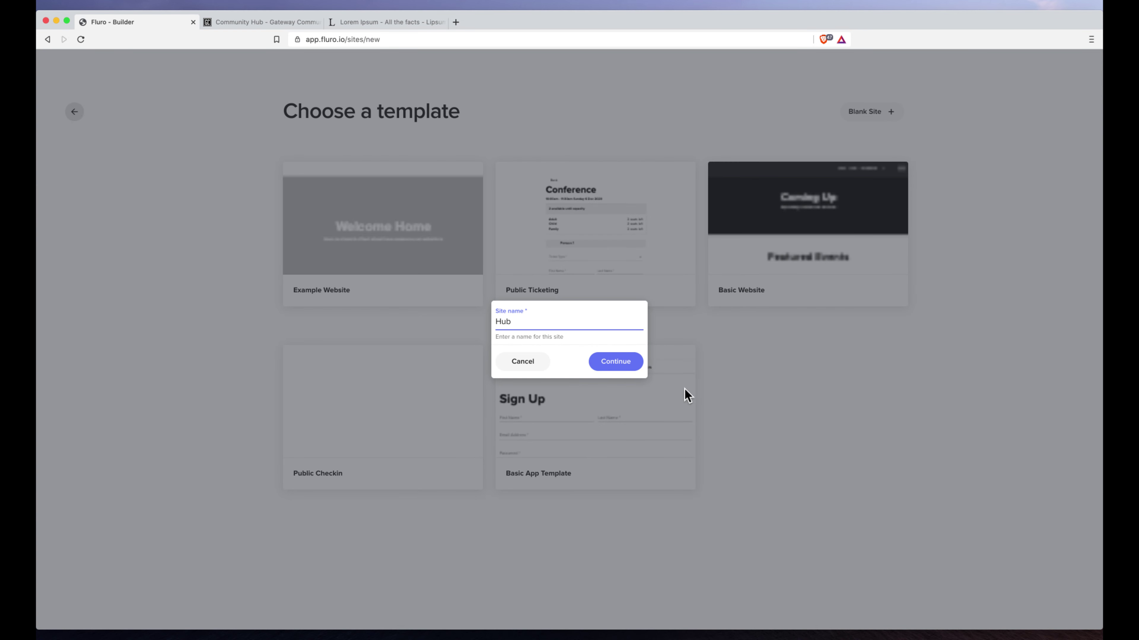
{"action": "left_click", "coordinate": [630, 362]}
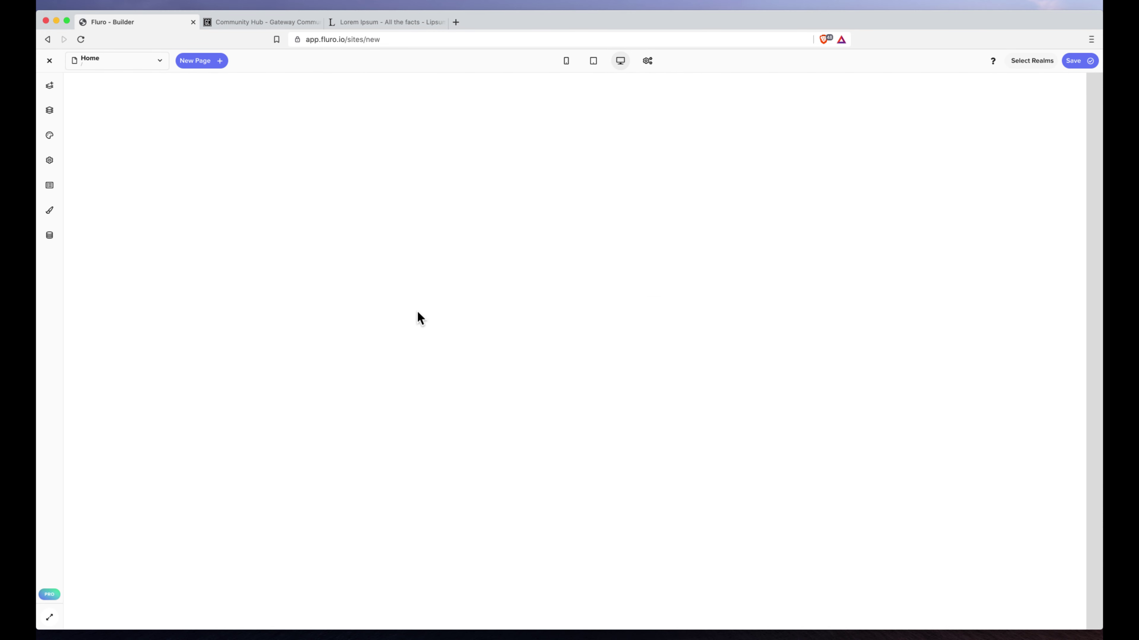
{"action": "left_click", "coordinate": [50, 87]}
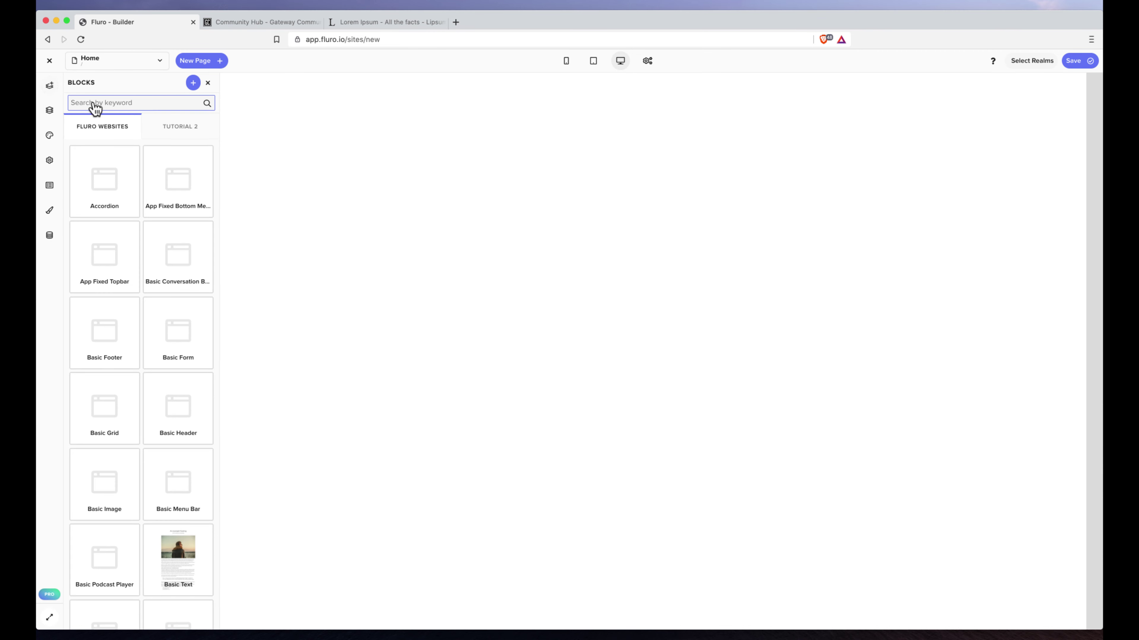
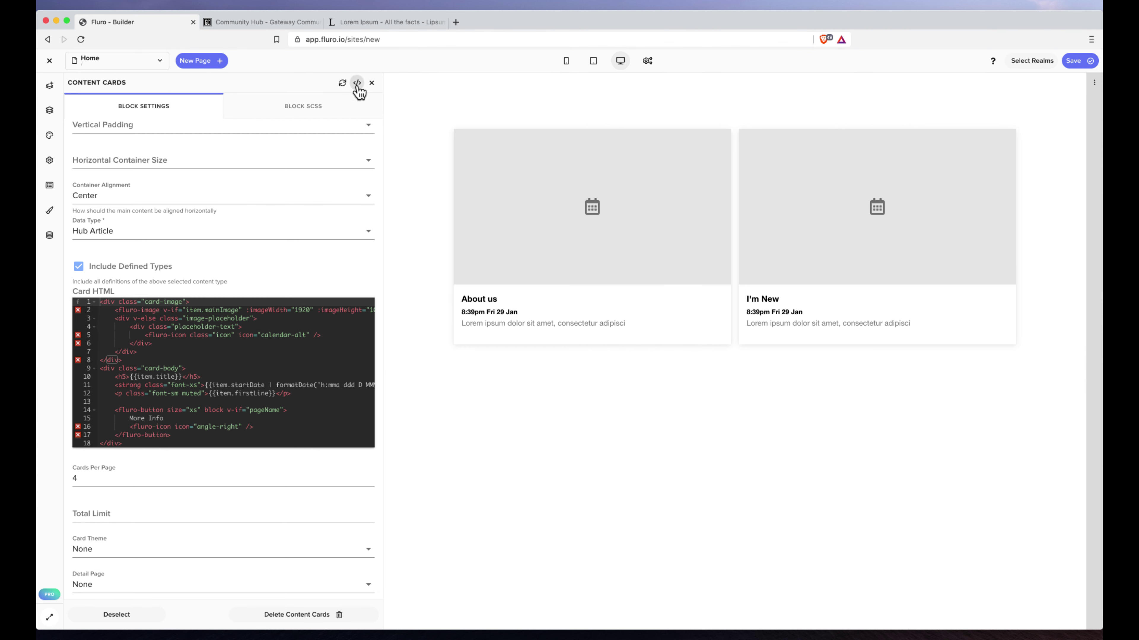
- Examine the Content Cards block's source code and component fields without changing them
{"action": "left_click", "coordinate": [357, 90]}
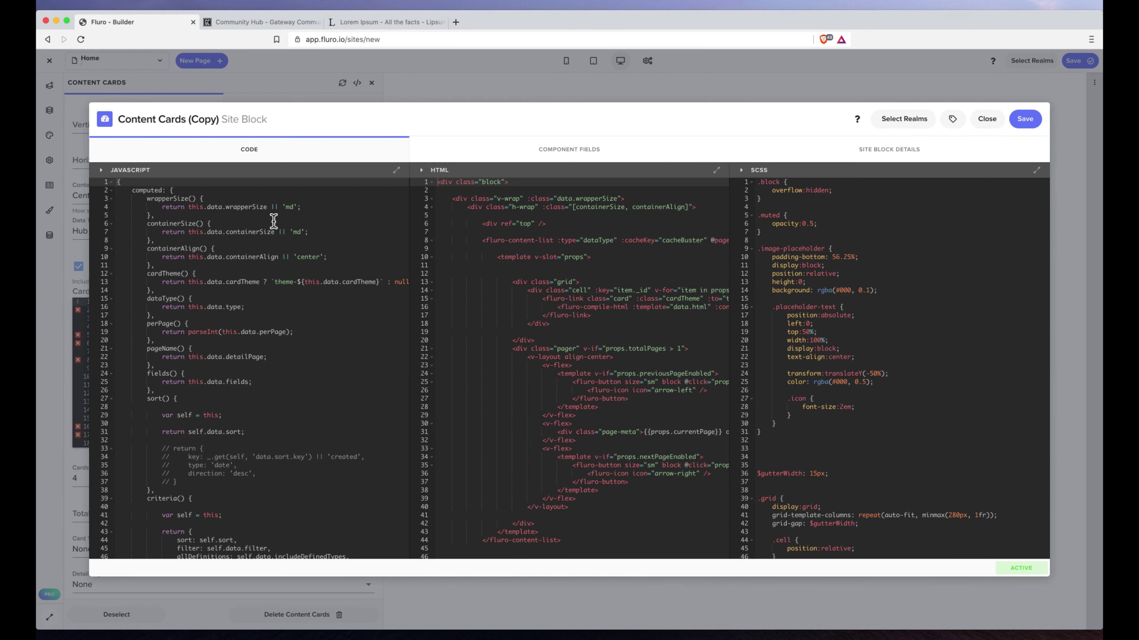
{"action": "left_click", "coordinate": [612, 154]}
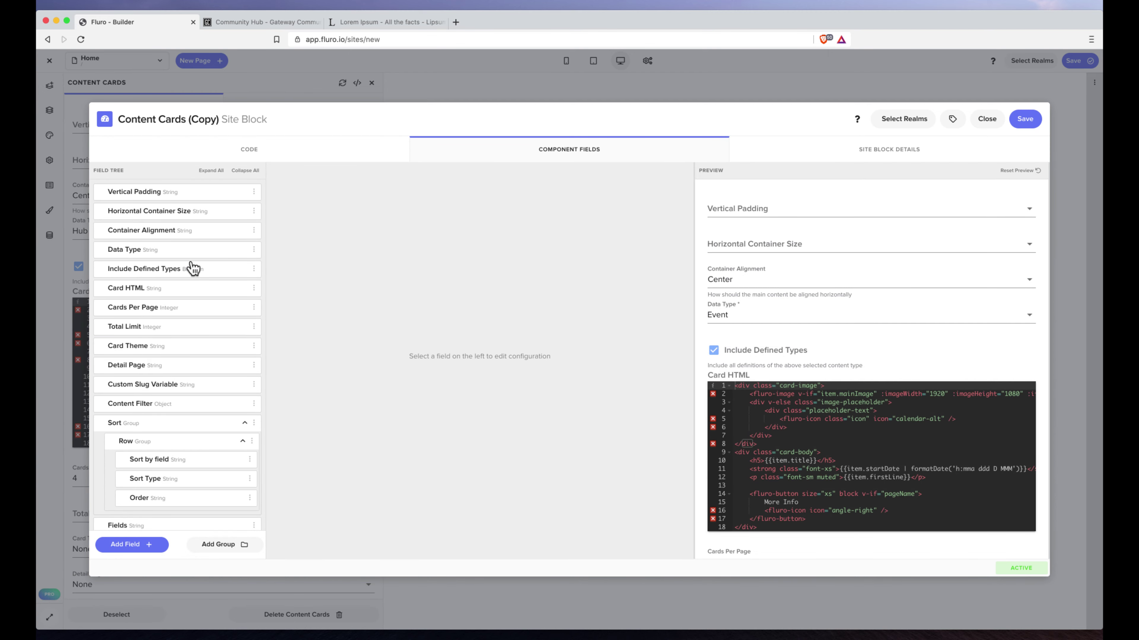
{"action": "left_click", "coordinate": [255, 150]}
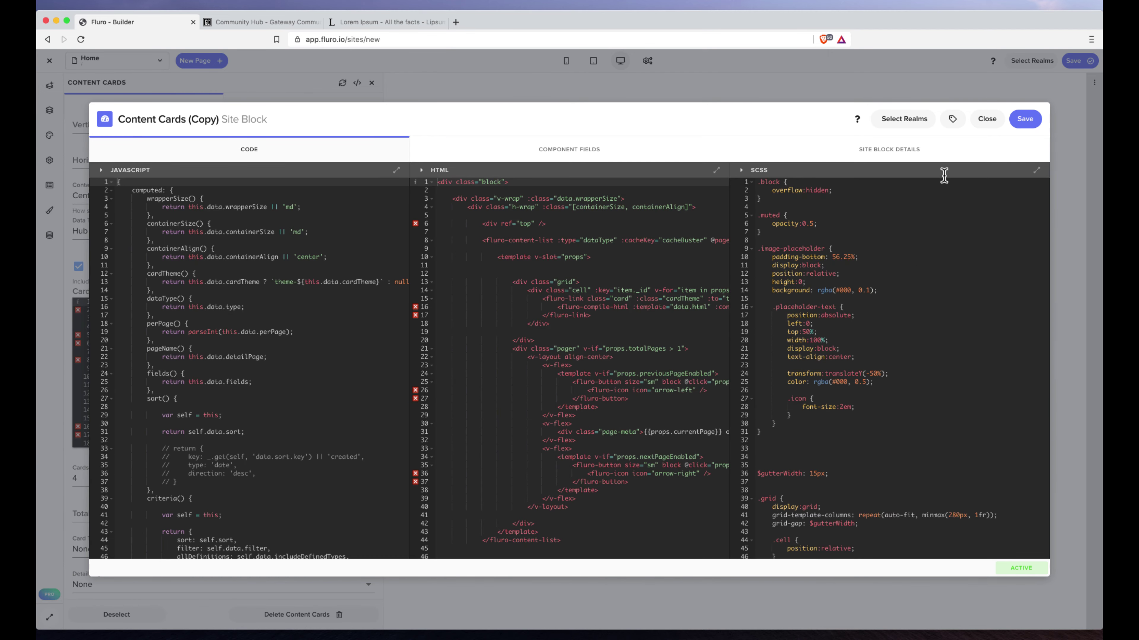
{"action": "left_click", "coordinate": [986, 119]}
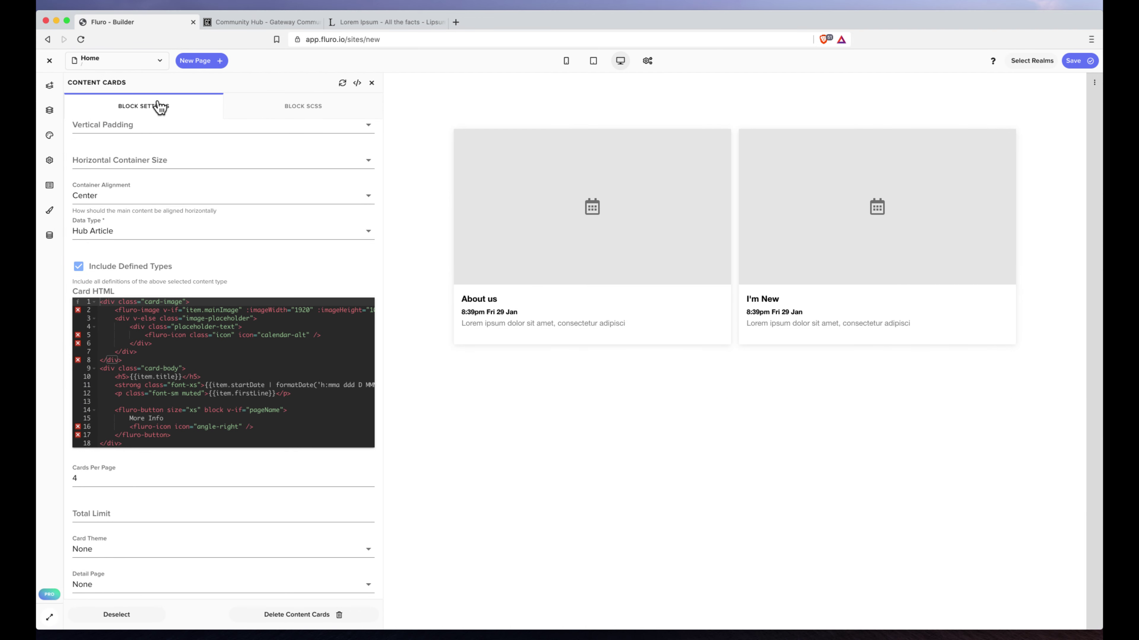
- Add a <pre>{{item}}</pre> line inside the card-image div of the Card HTML to output each article's raw data
{"action": "left_click", "coordinate": [197, 305]}
{"action": "key", "text": "Return"}
{"action": "type", "text": "<pr"}
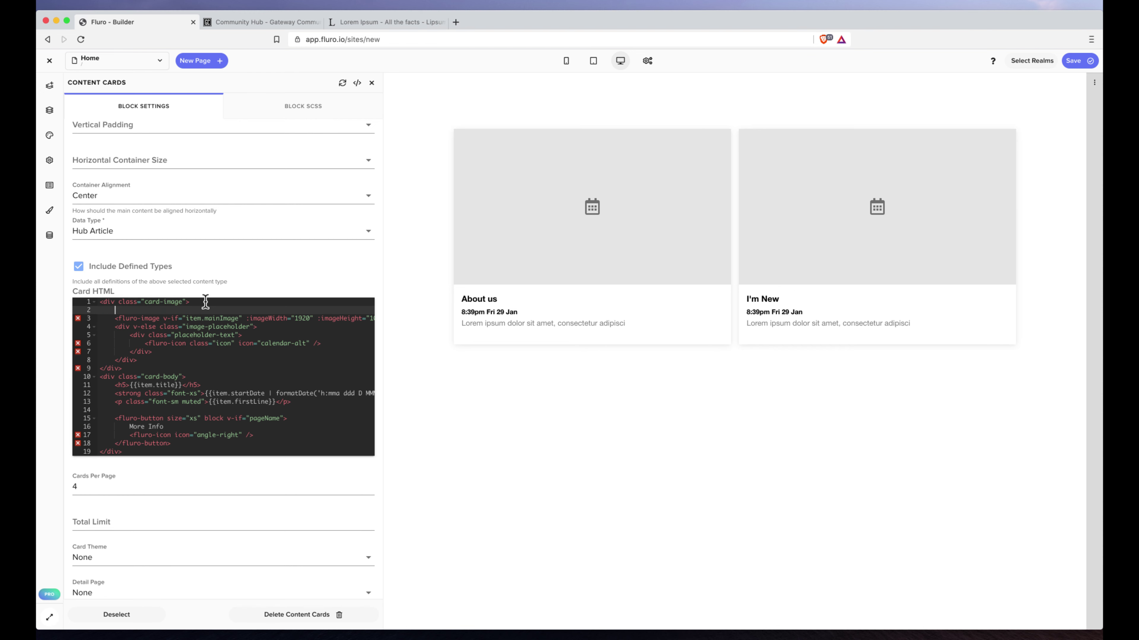
{"action": "type", "text": "e>{{"}
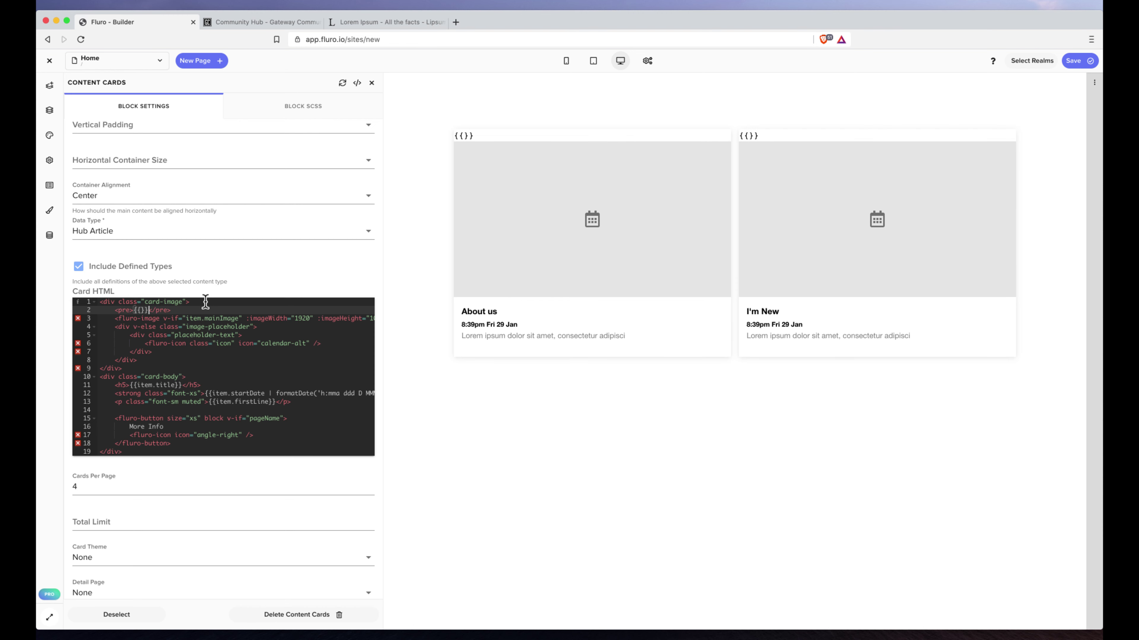
{"action": "type", "text": "item"}
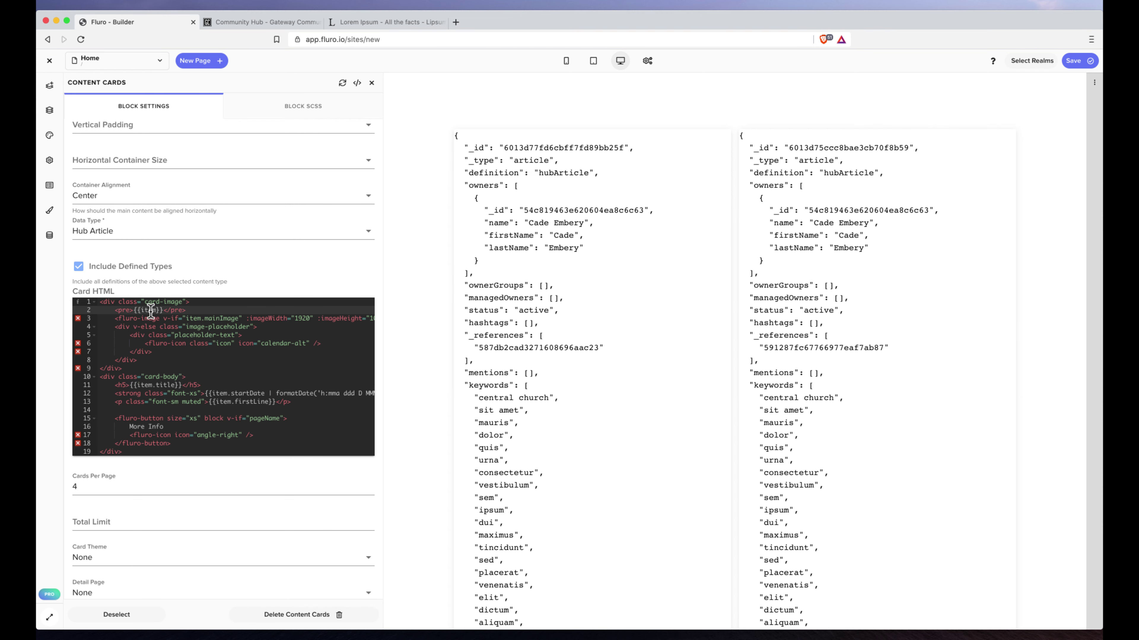
- Review the raw article data in the cards, and narrow the debug output to {{item.data}}
{"action": "scroll", "coordinate": [529, 173], "scroll_direction": "down", "scroll_amount": 20}
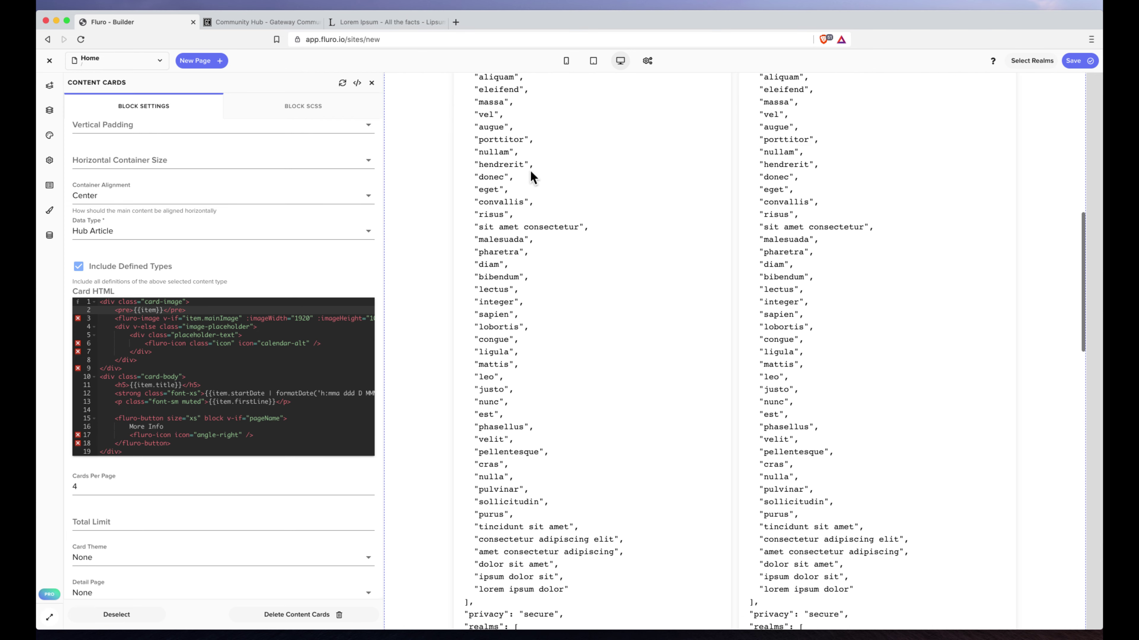
{"action": "scroll", "coordinate": [530, 171], "scroll_direction": "down", "scroll_amount": 8}
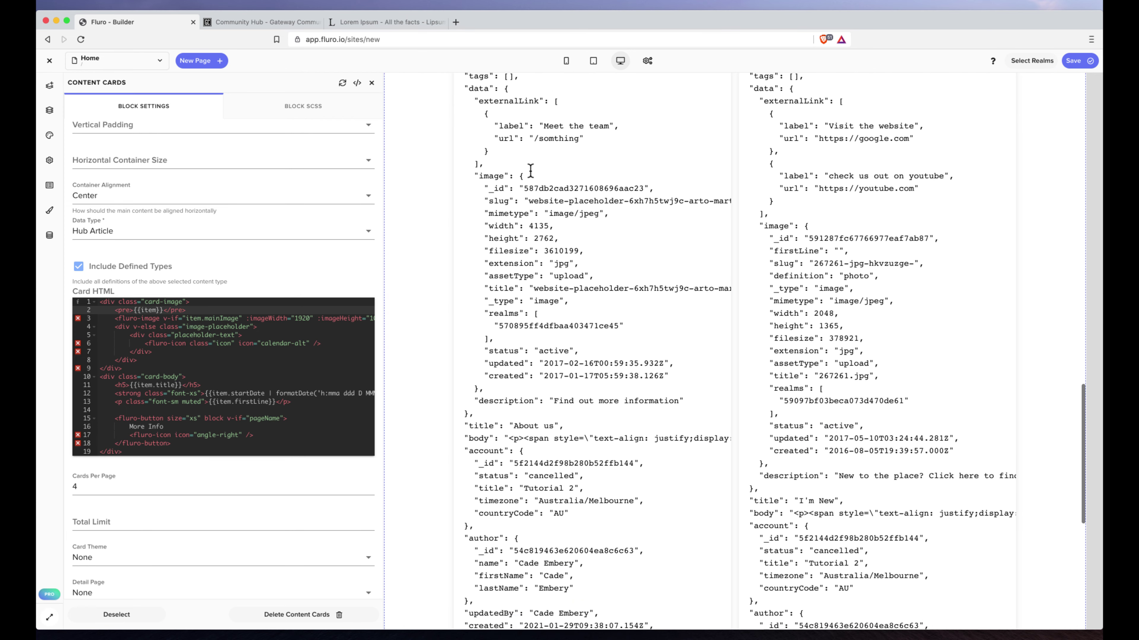
{"action": "scroll", "coordinate": [530, 171], "scroll_direction": "down", "scroll_amount": 5}
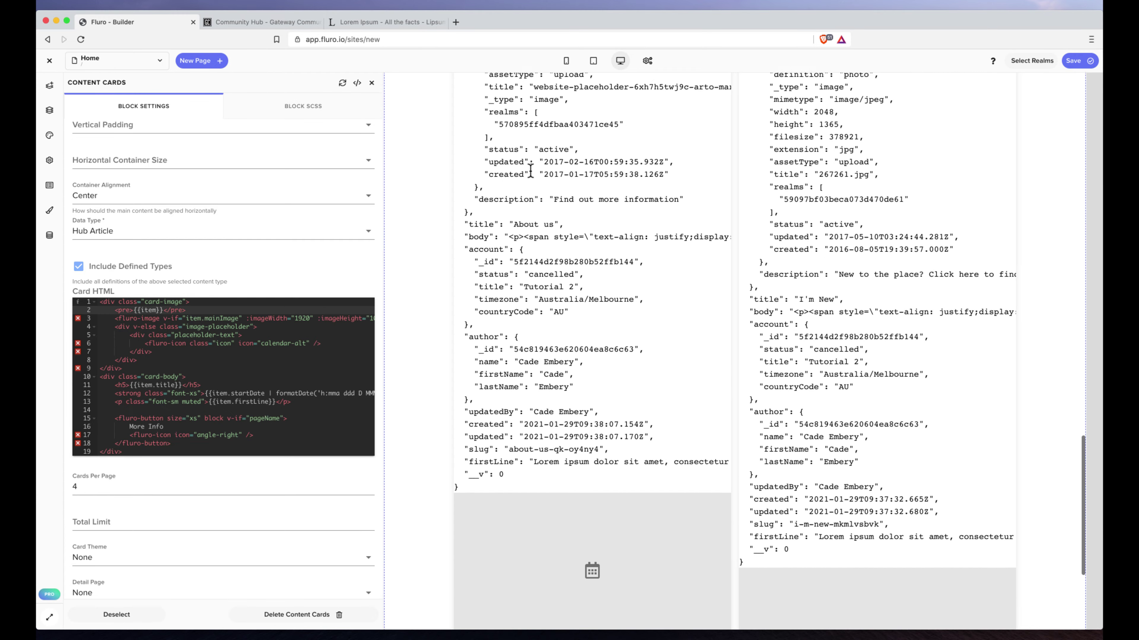
{"action": "scroll", "coordinate": [530, 170], "scroll_direction": "up", "scroll_amount": 5}
{"action": "scroll", "coordinate": [530, 171], "scroll_direction": "up", "scroll_amount": 20}
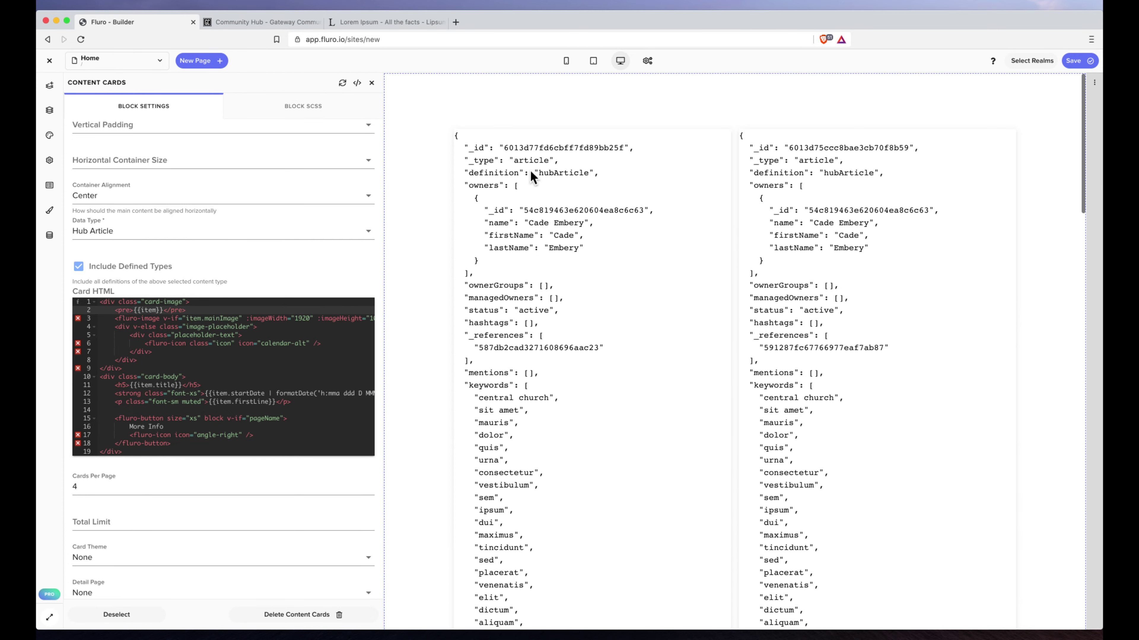
{"action": "type", "text": ".data"}
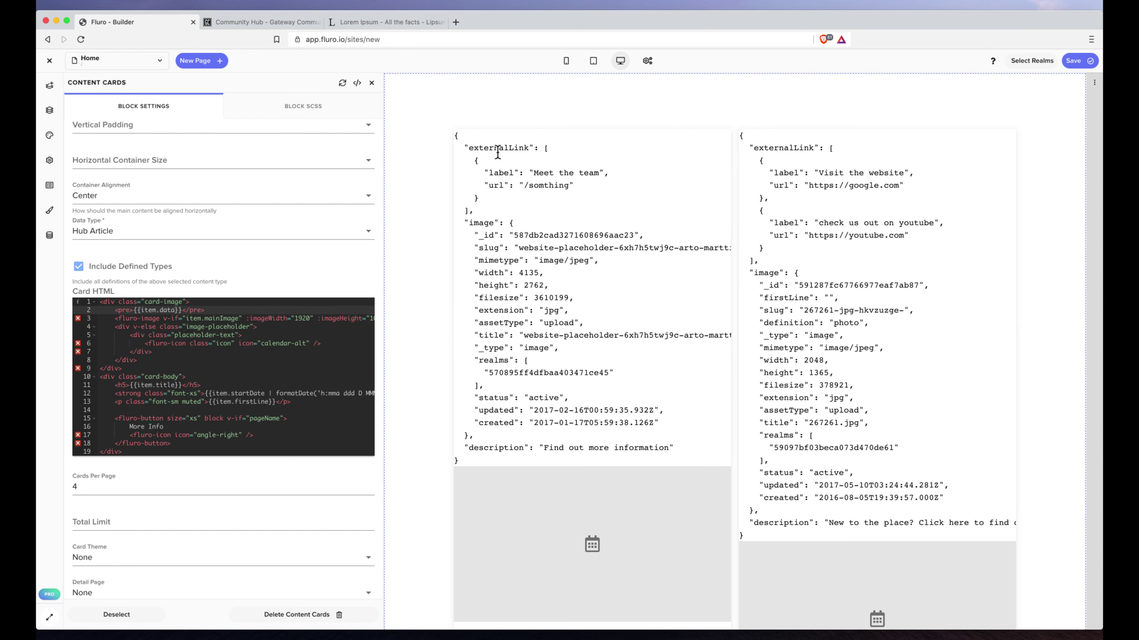
{"action": "left_click", "coordinate": [216, 309]}
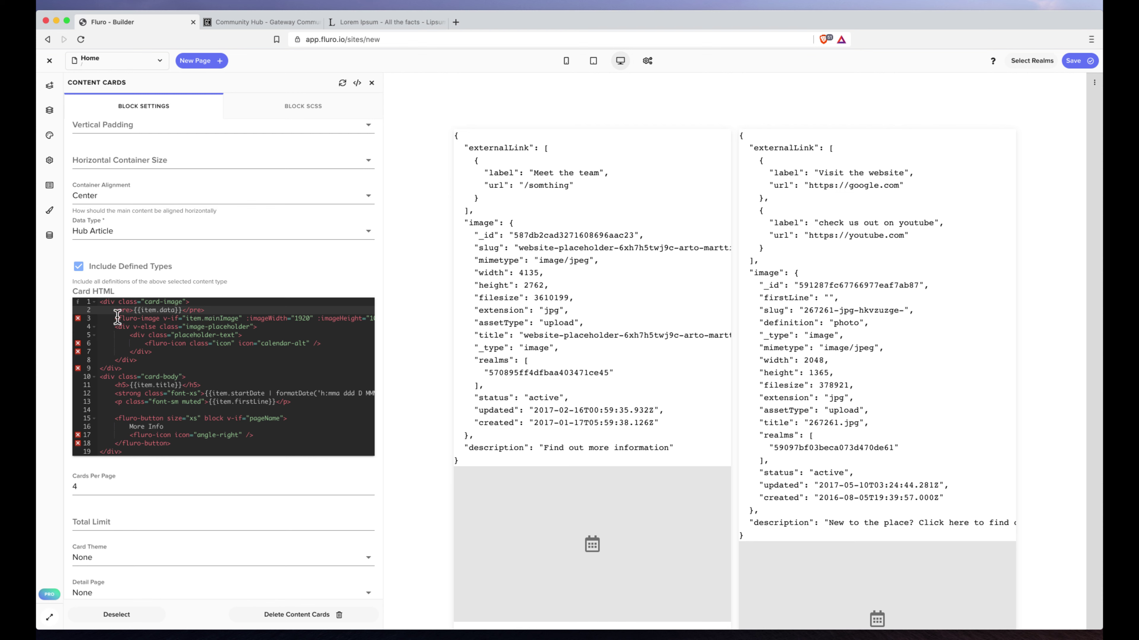
- Point the fluro-image element's v-if condition and item binding to item.data.image in the Card HTML
{"action": "left_click_drag", "start_coordinate": [115, 318], "coordinate": [386, 318]}
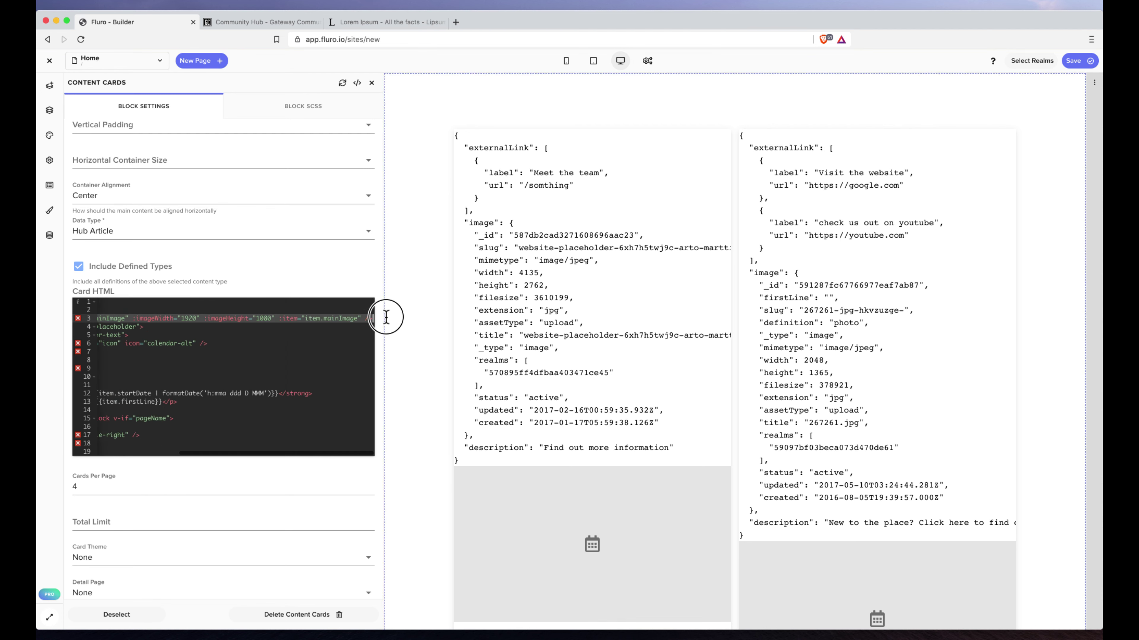
{"action": "scroll", "coordinate": [314, 323], "scroll_direction": "left", "scroll_amount": 5}
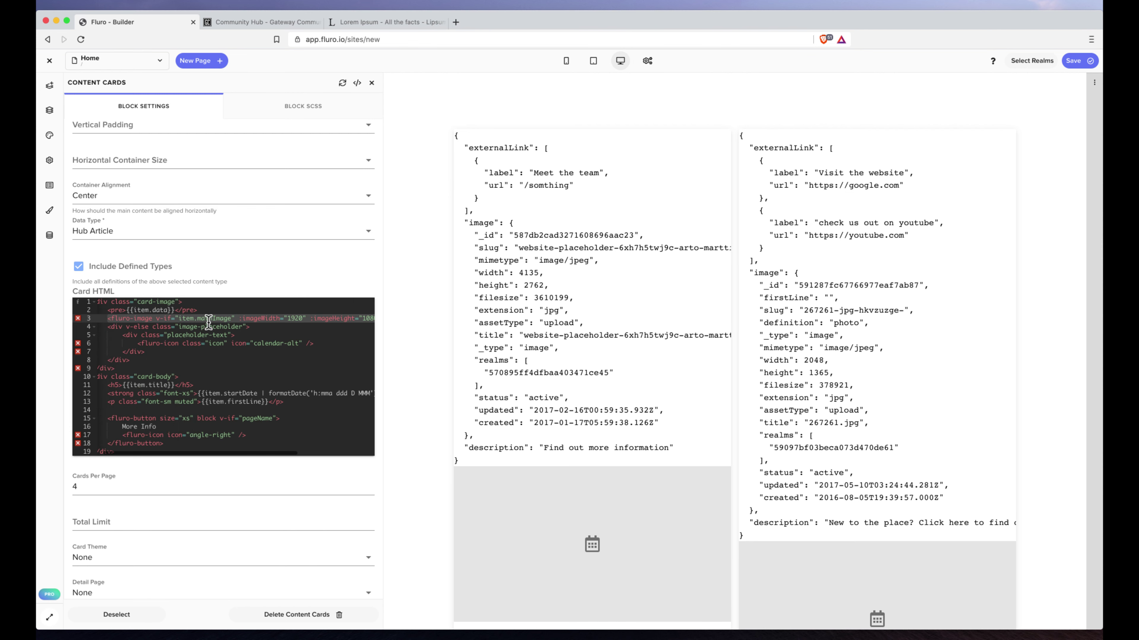
{"action": "double_click", "coordinate": [477, 227]}
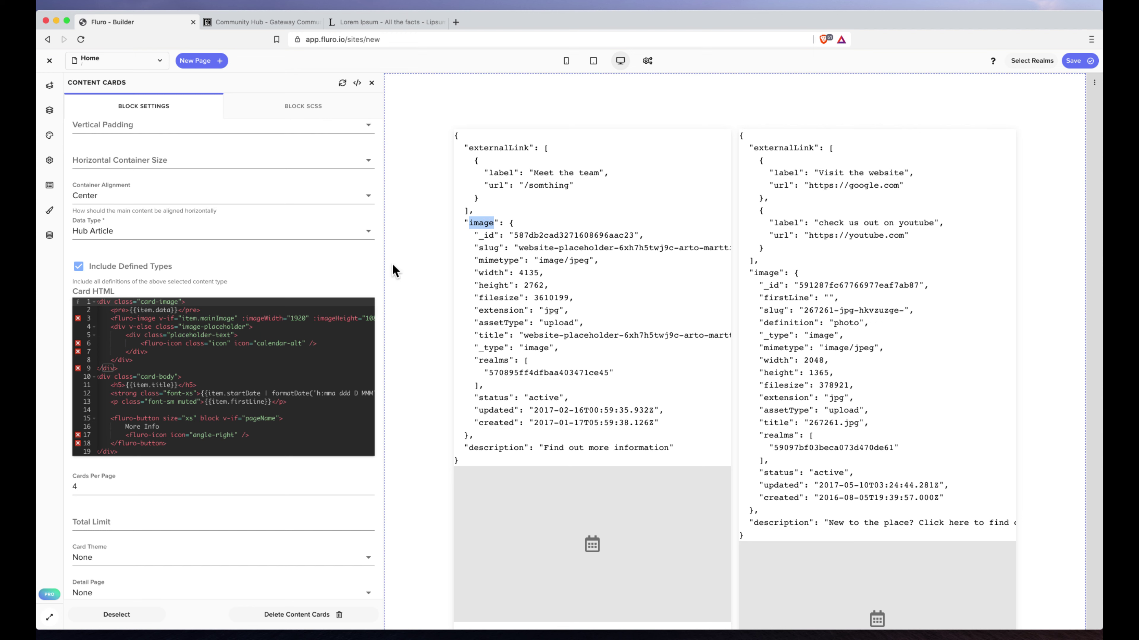
{"action": "double_click", "coordinate": [219, 319]}
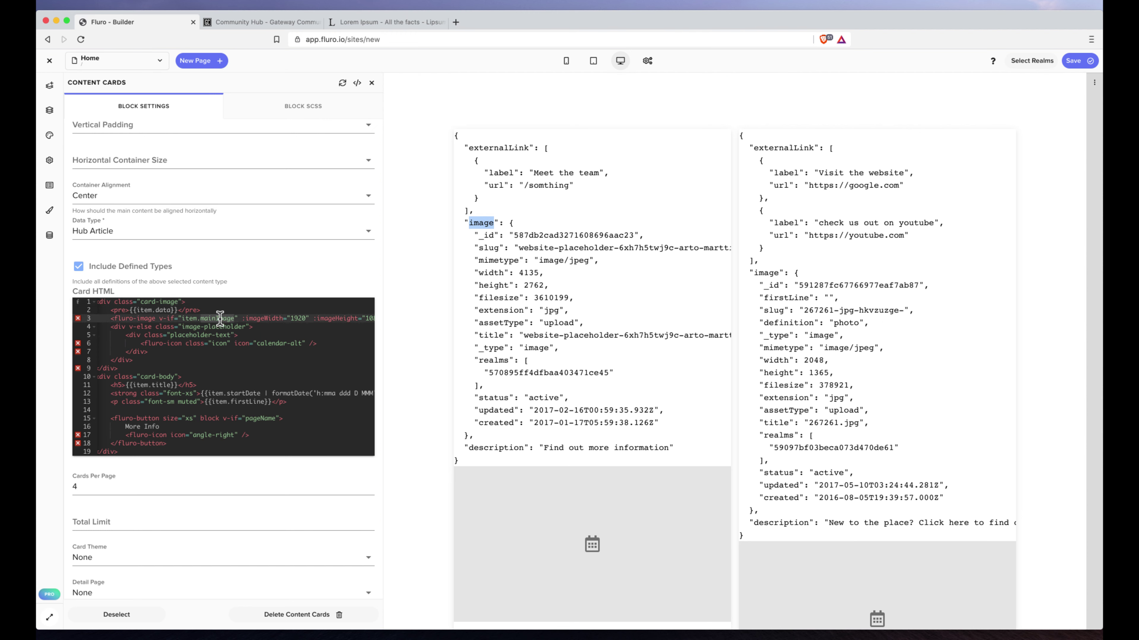
{"action": "type", "text": "data.image"}
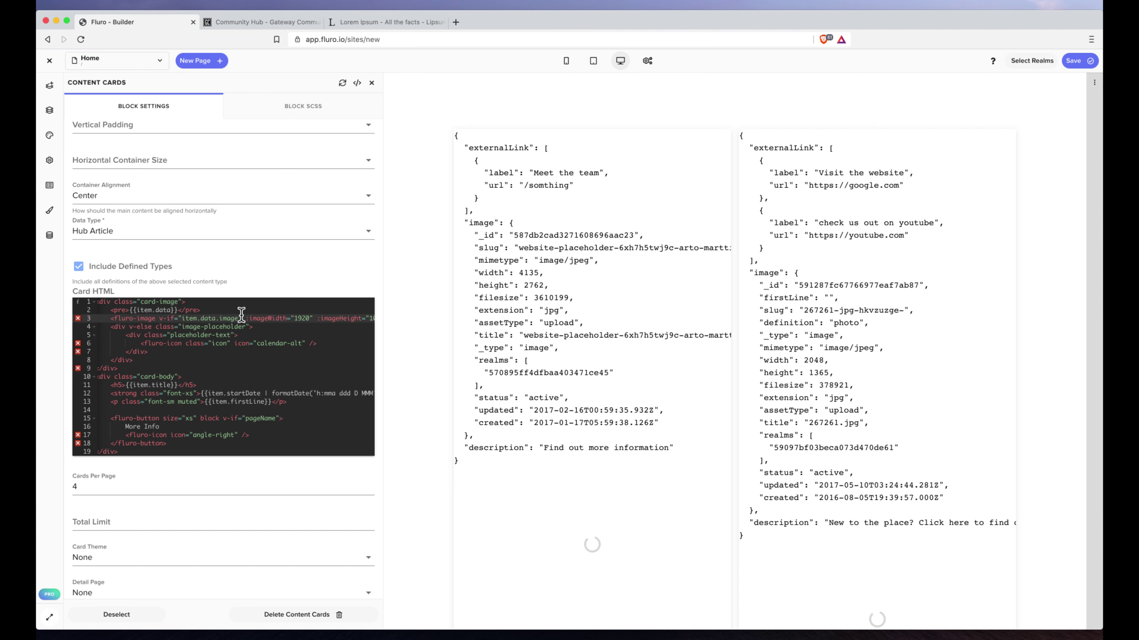
{"action": "scroll", "coordinate": [242, 316], "scroll_direction": "right", "scroll_amount": 3}
{"action": "scroll", "coordinate": [241, 316], "scroll_direction": "right", "scroll_amount": 2}
{"action": "left_click", "coordinate": [329, 319]}
{"action": "type", "text": ".data.image"}
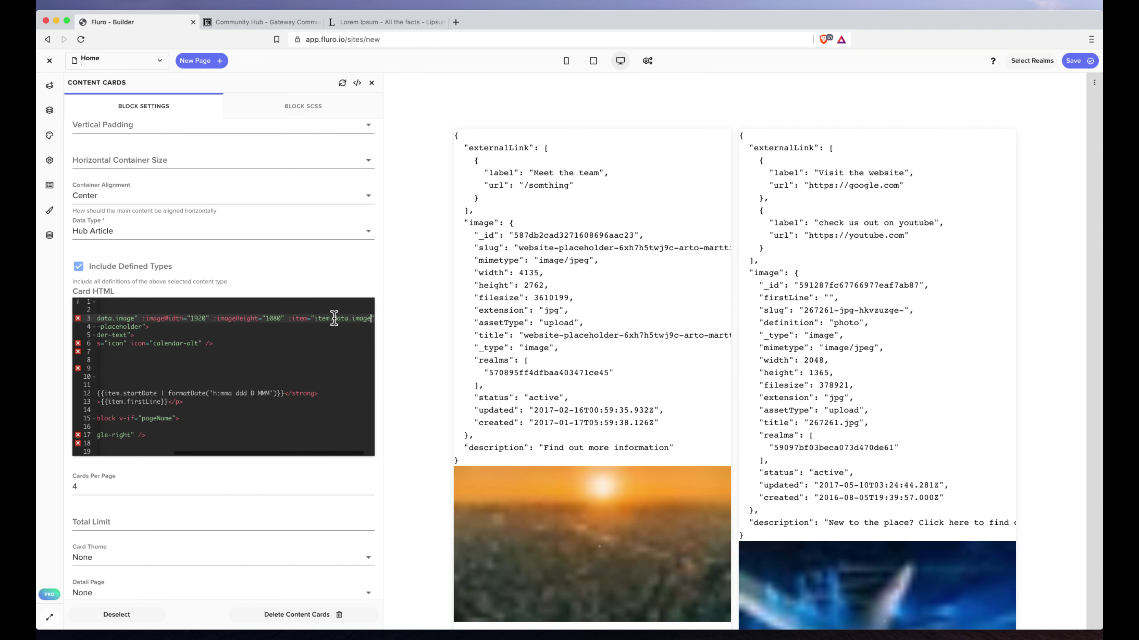
- Remove the <pre>{{item.data}}</pre> debug output from the Card HTML
{"action": "left_click", "coordinate": [231, 309]}
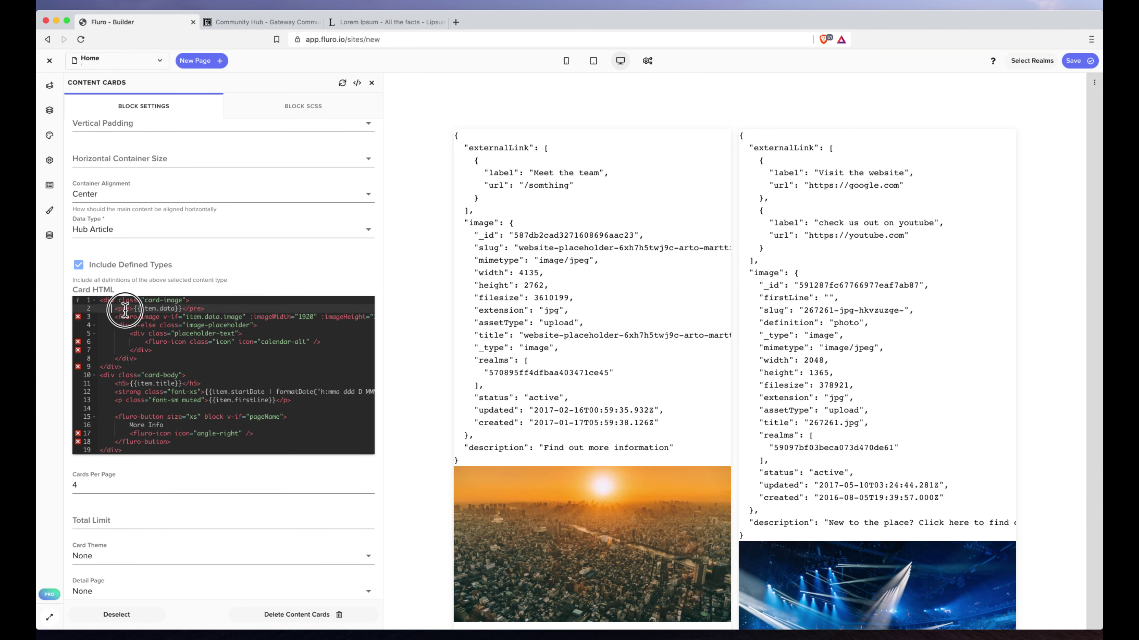
{"action": "key", "text": "BackSpace"}
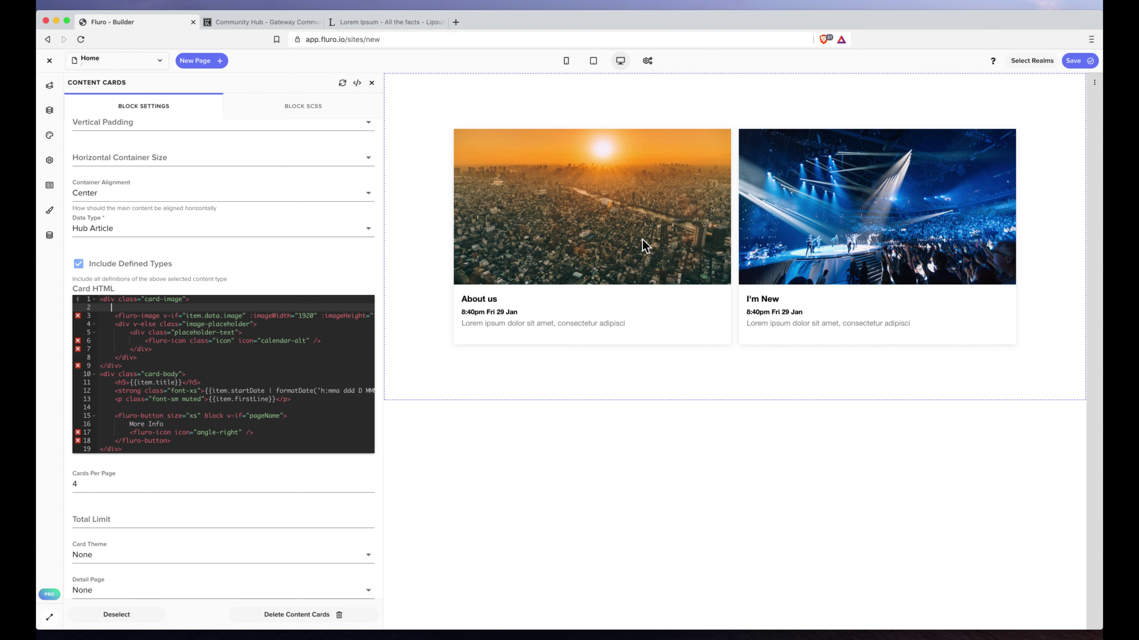
- Replace item.firstLine with item.data.description in the muted paragraph of the Card HTML
{"action": "scroll", "coordinate": [245, 337], "scroll_direction": "down", "scroll_amount": 2}
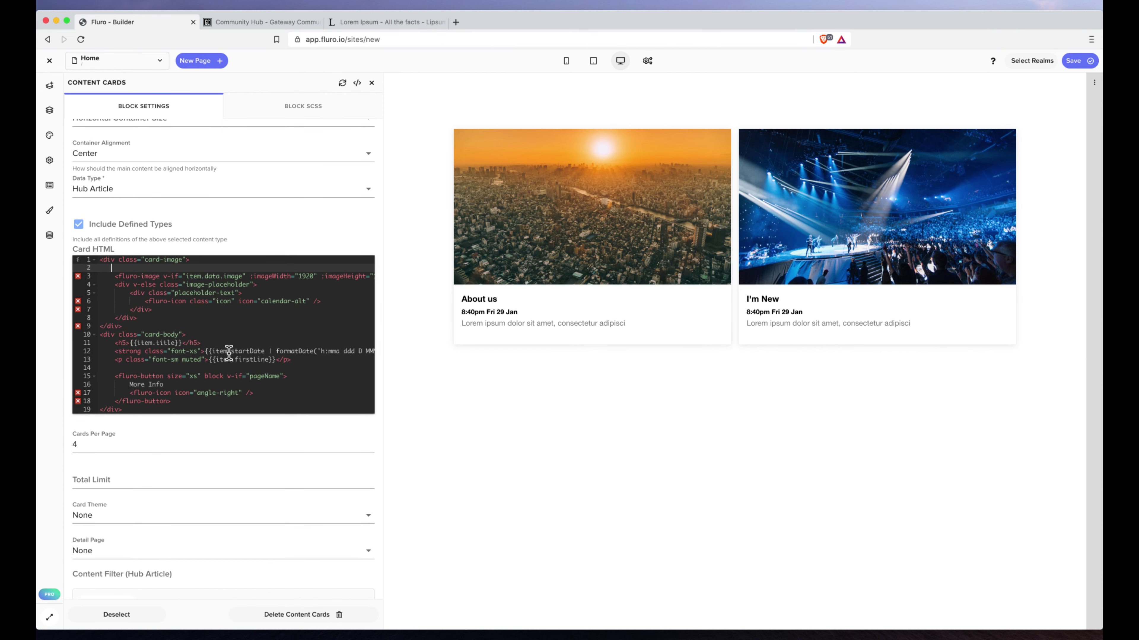
{"action": "scroll", "coordinate": [259, 352], "scroll_direction": "right", "scroll_amount": 3}
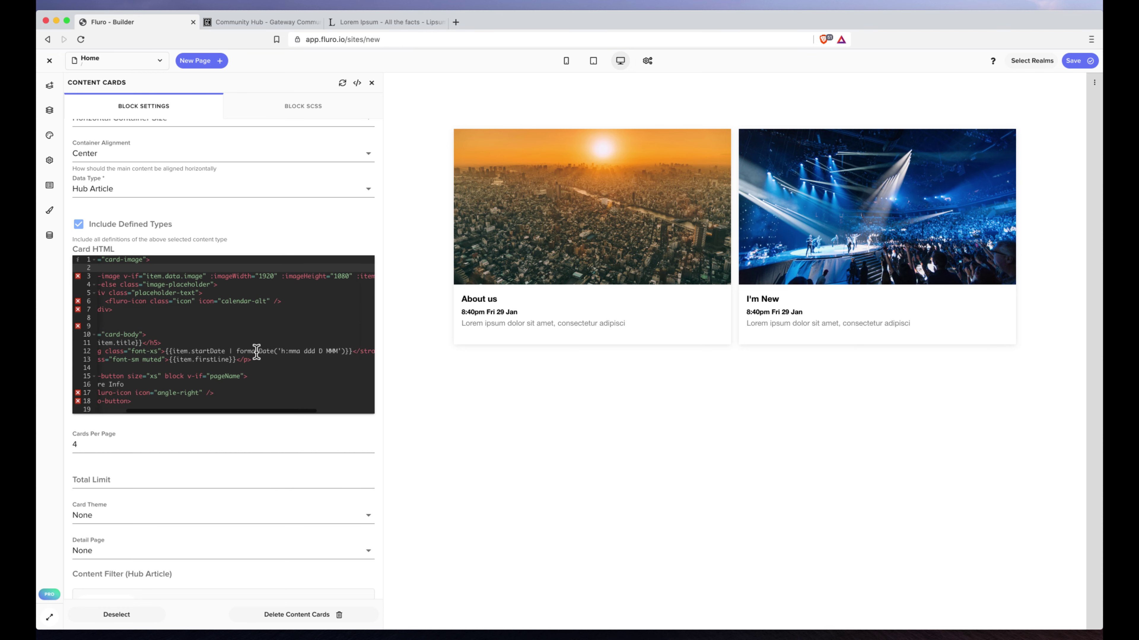
{"action": "double_click", "coordinate": [201, 360]}
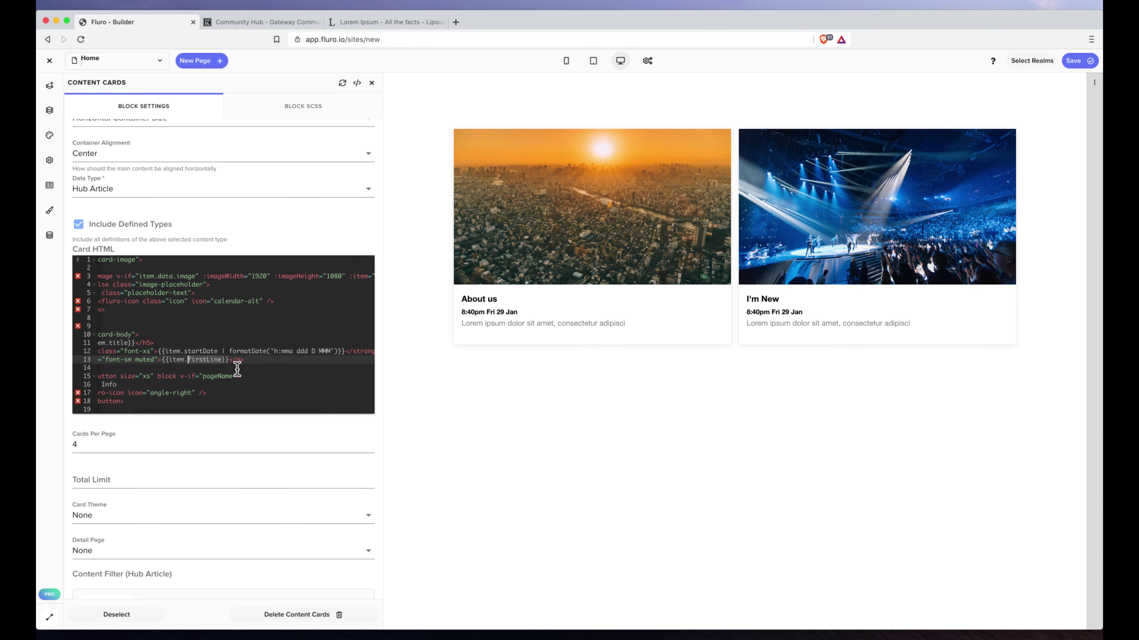
{"action": "type", "text": "data.description"}
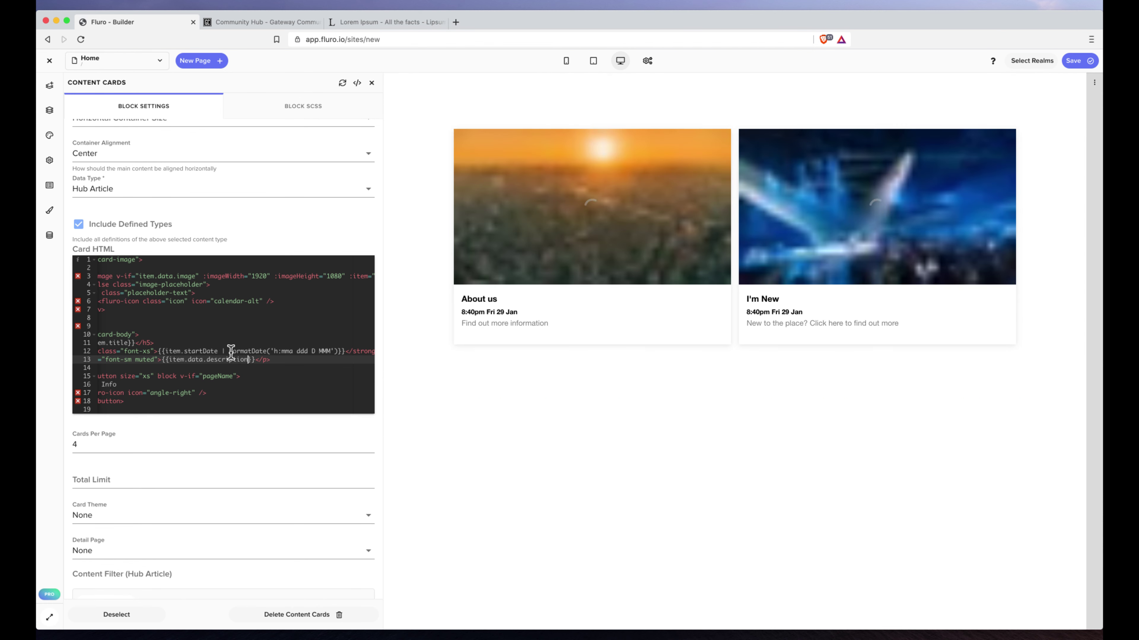
- Replace item.startDate with item.created in the date line of the Card HTML
{"action": "double_click", "coordinate": [199, 351]}
{"action": "type", "text": "created"}
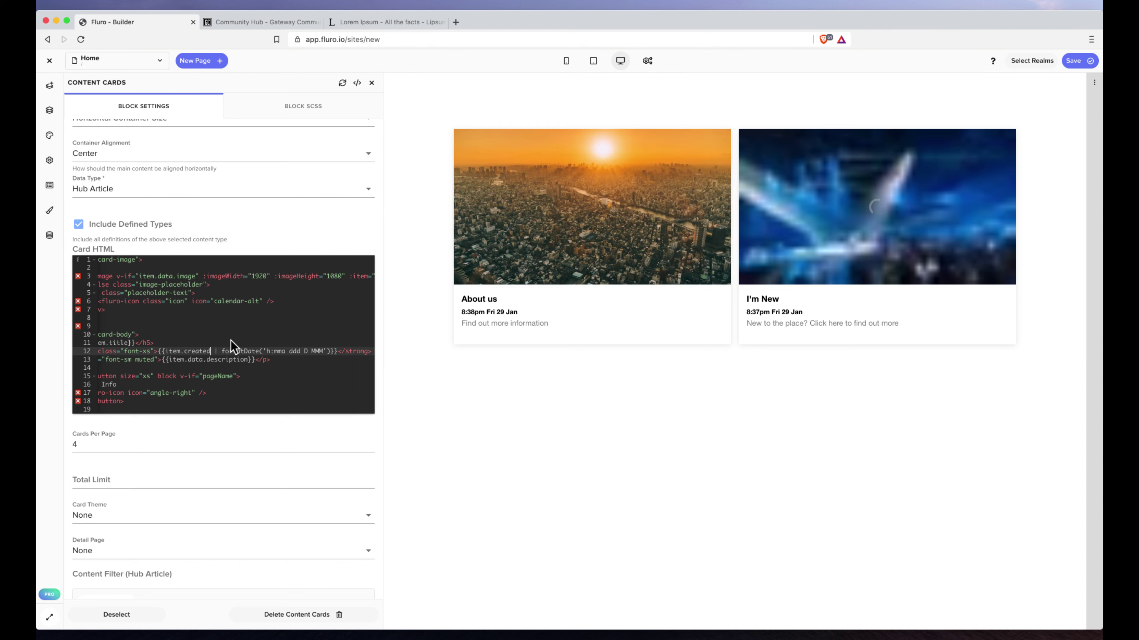
{"action": "scroll", "coordinate": [233, 339], "scroll_direction": "down", "scroll_amount": 2}
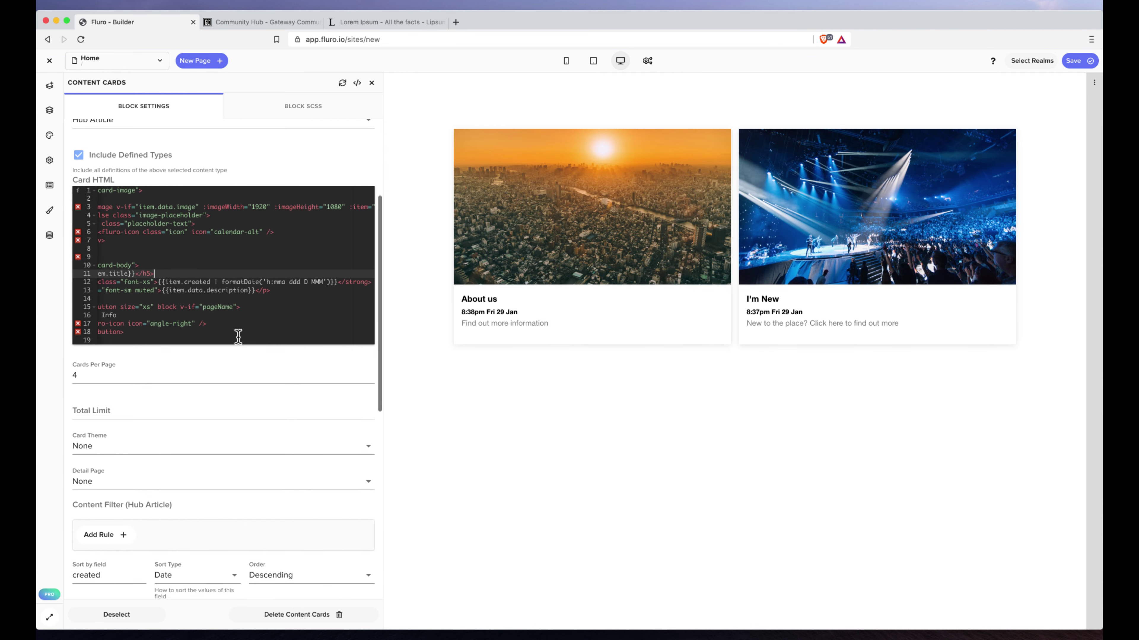
- Assign the site to the Head Office realm and save it
{"action": "left_click", "coordinate": [1030, 61]}
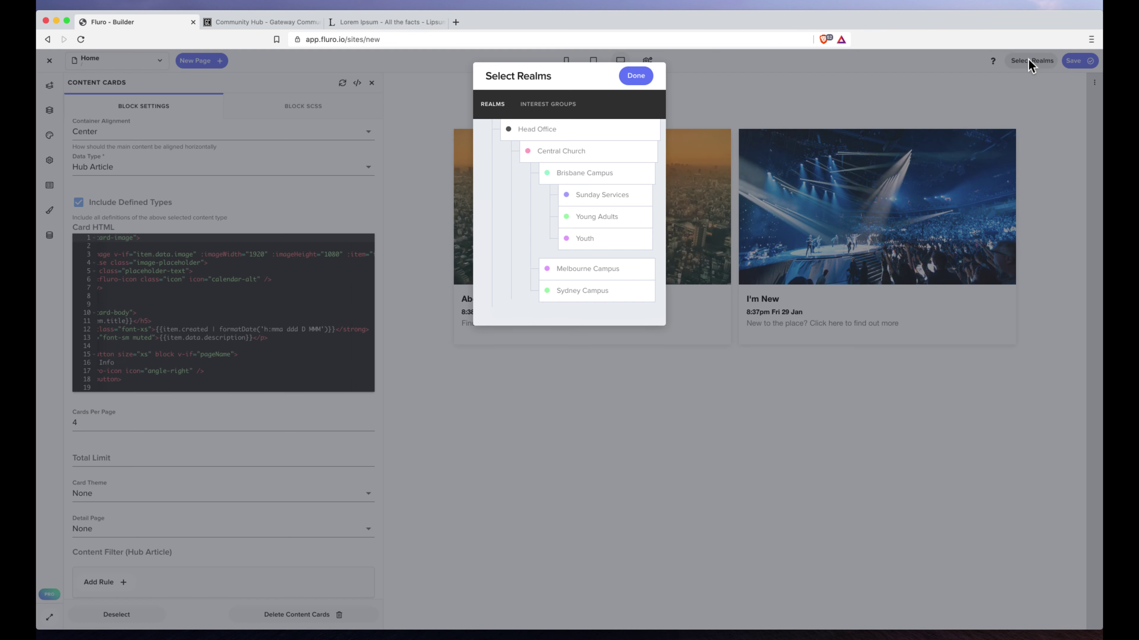
{"action": "left_click", "coordinate": [565, 131]}
{"action": "left_click", "coordinate": [644, 77]}
{"action": "left_click", "coordinate": [1094, 63]}
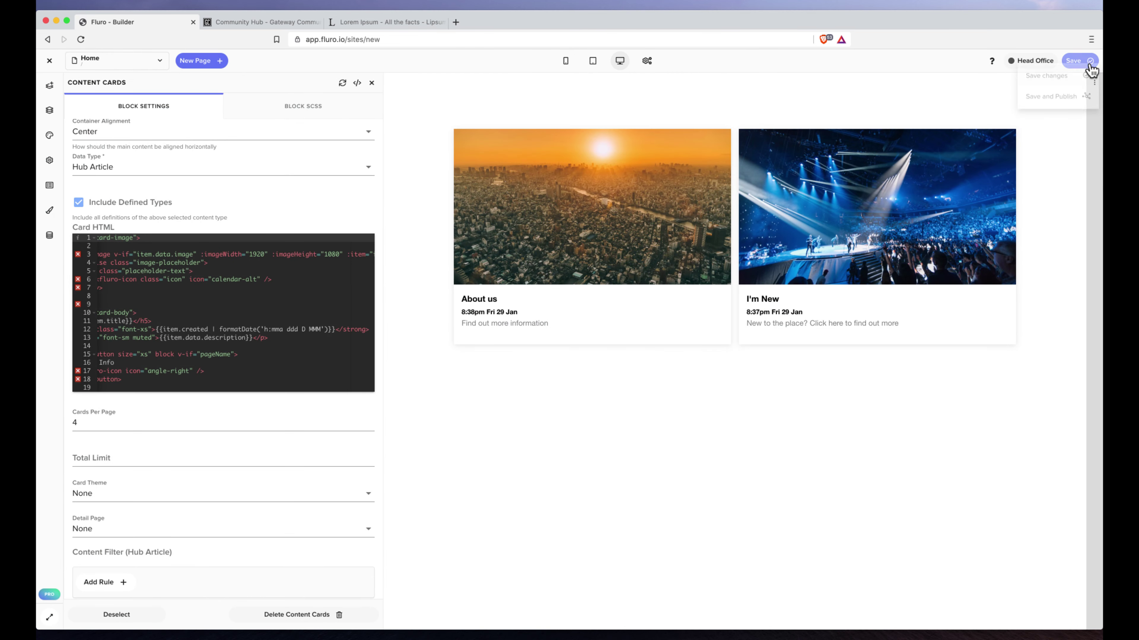
{"action": "left_click", "coordinate": [1066, 82]}
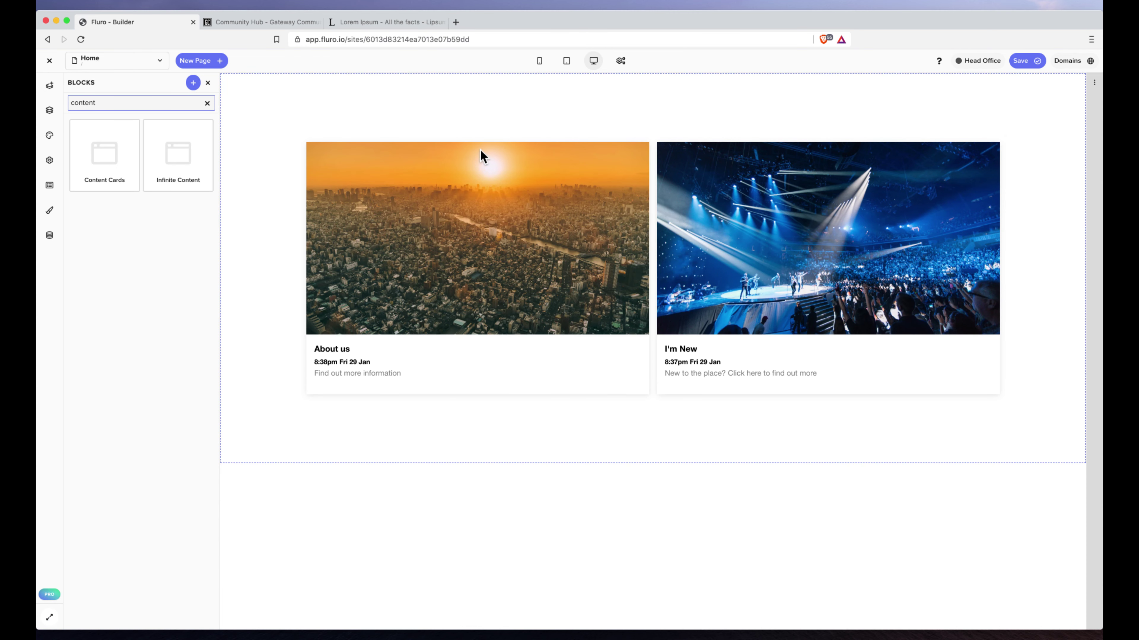
- Create a new page titled Article with the URL /article/:slug
{"action": "left_click", "coordinate": [693, 129]}
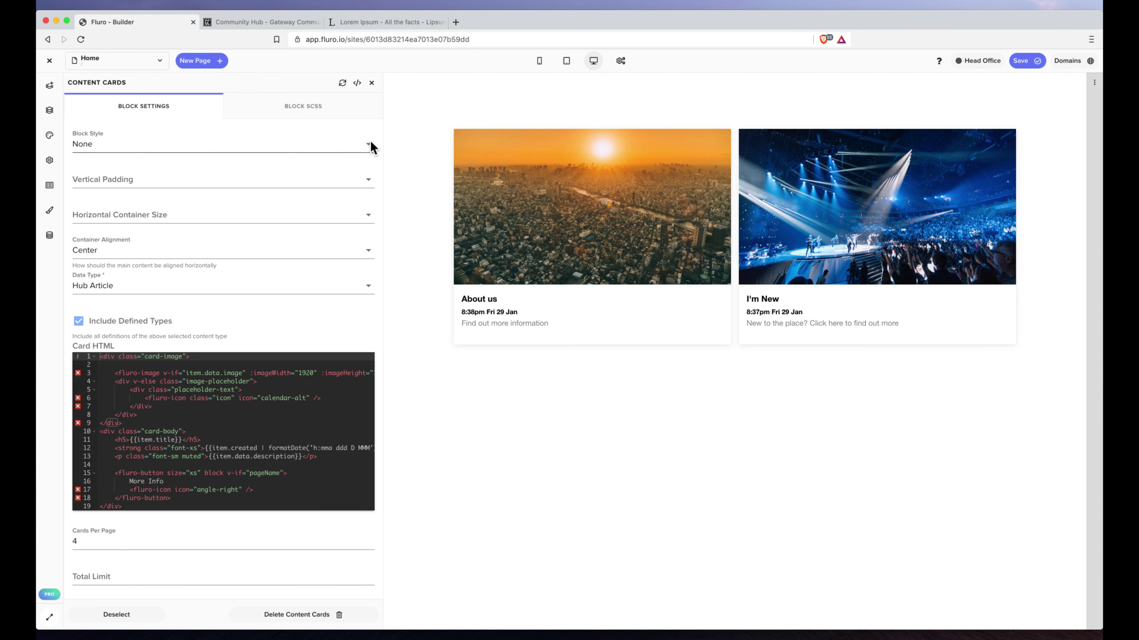
{"action": "left_click", "coordinate": [199, 62]}
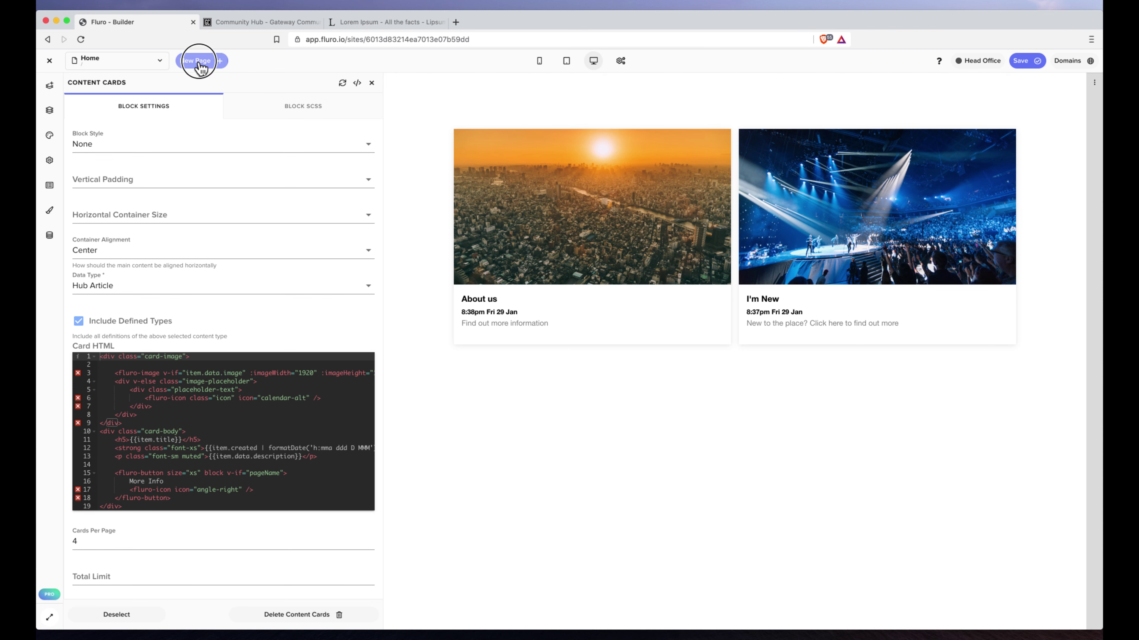
{"action": "type", "text": "Article"}
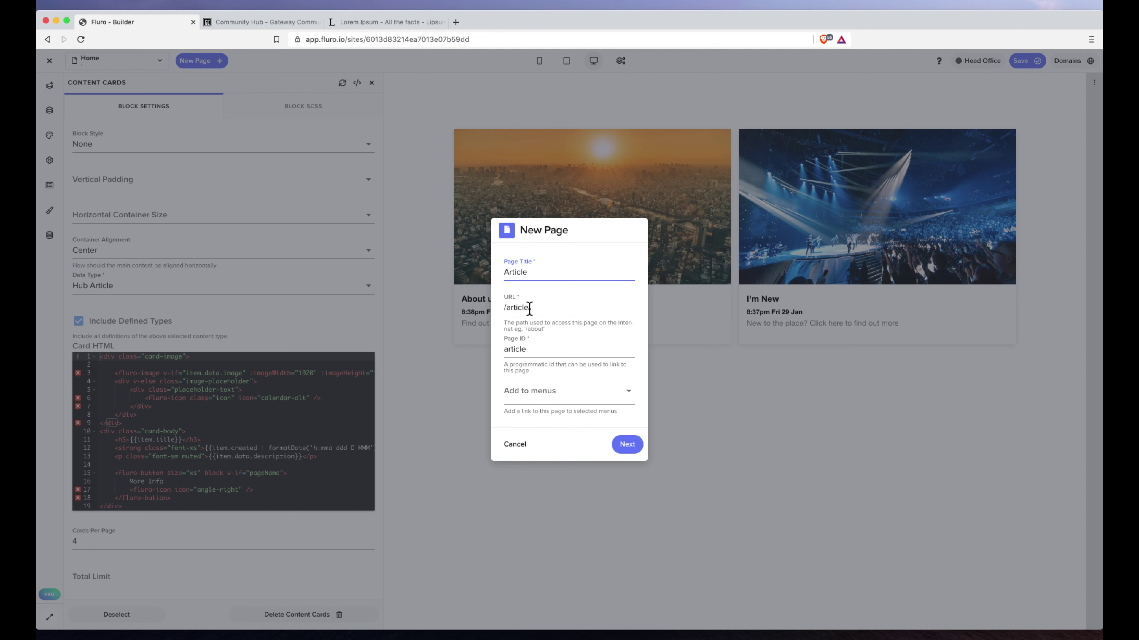
{"action": "left_click", "coordinate": [532, 309]}
{"action": "double_click", "coordinate": [541, 308]}
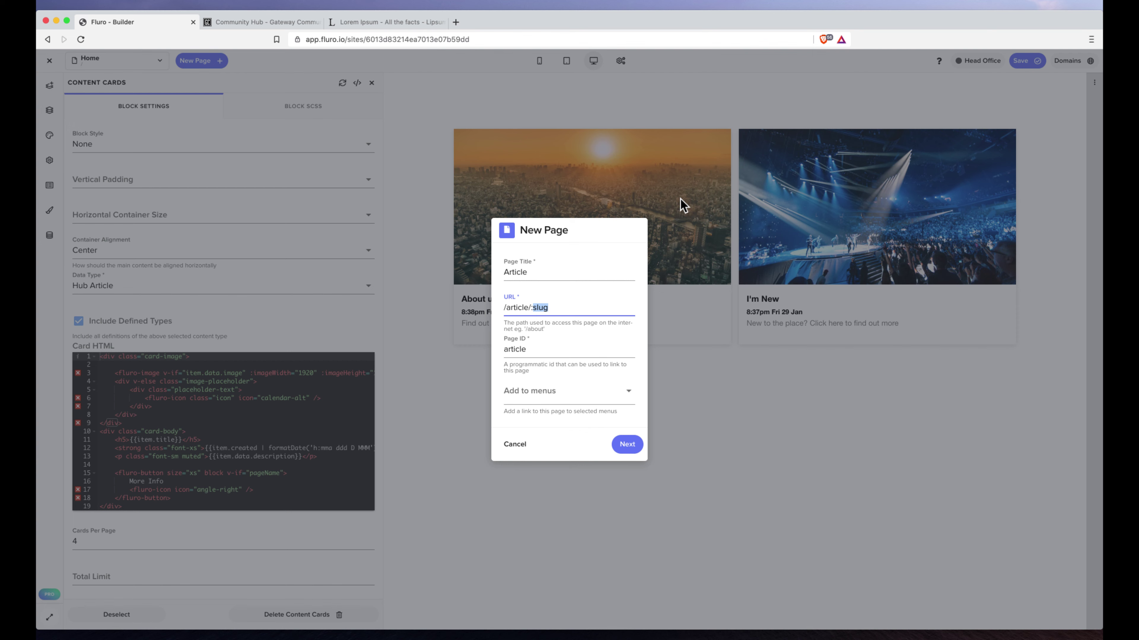
{"action": "left_click", "coordinate": [584, 315]}
{"action": "left_click", "coordinate": [636, 445]}
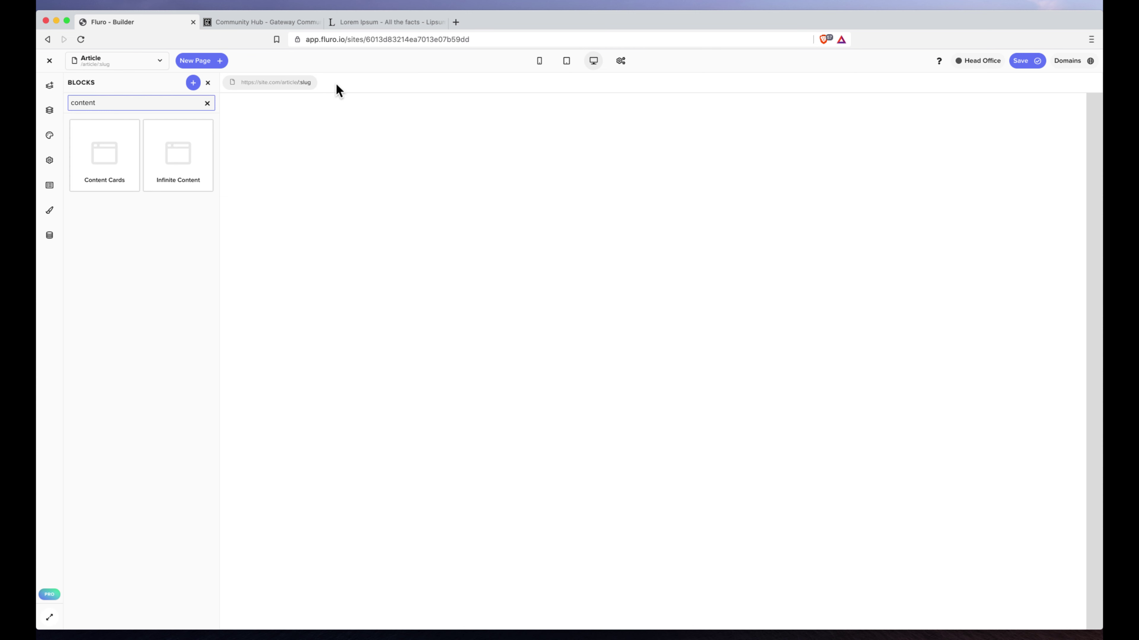
- Set the Detail Page of the Home page's Content Cards block to Article
{"action": "left_click", "coordinate": [127, 69]}
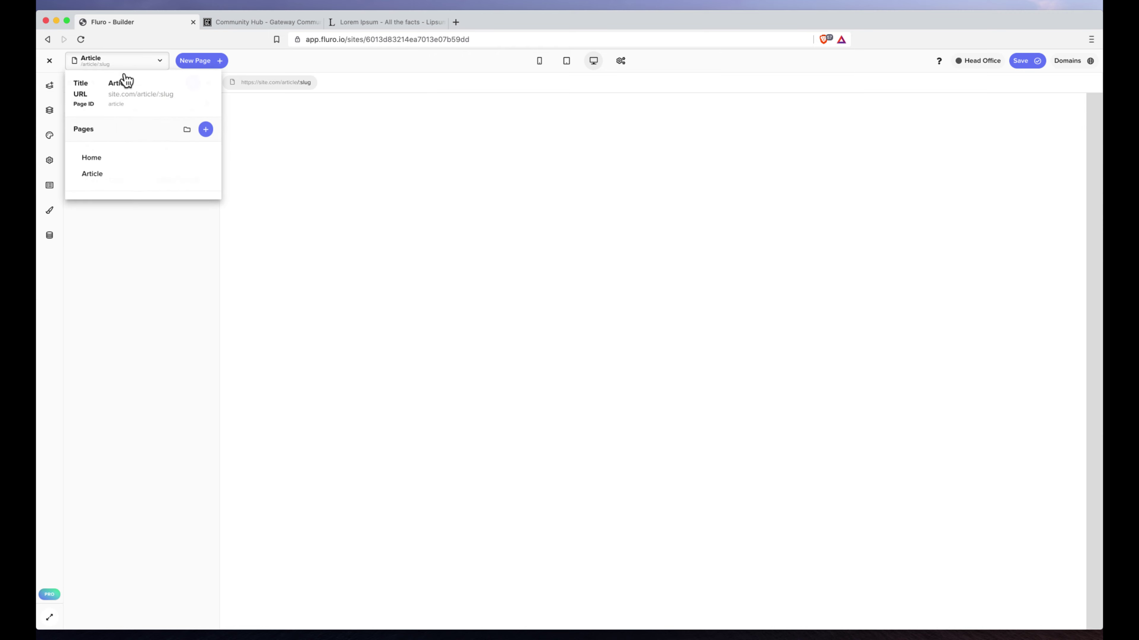
{"action": "left_click", "coordinate": [96, 154]}
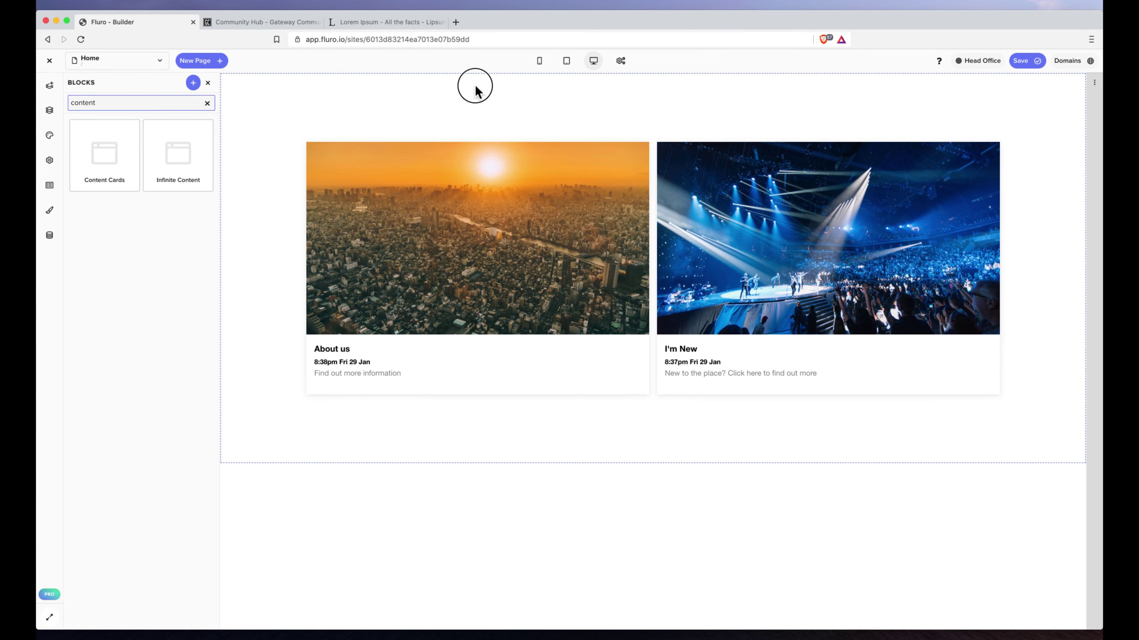
{"action": "left_click", "coordinate": [456, 291]}
{"action": "scroll", "coordinate": [147, 301], "scroll_direction": "down", "scroll_amount": 6}
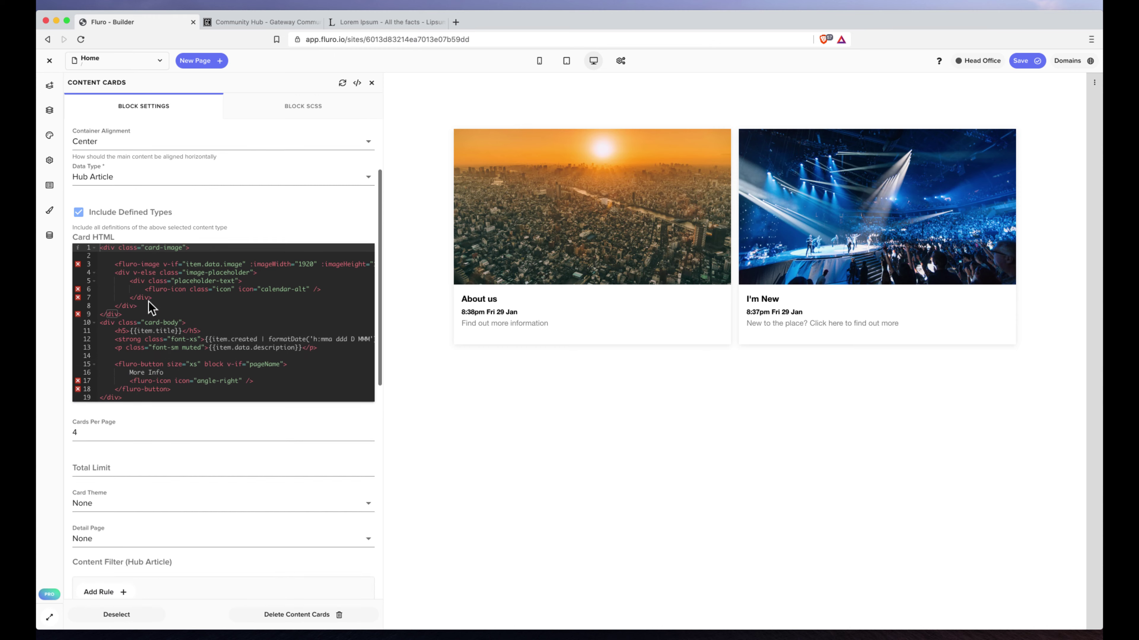
{"action": "scroll", "coordinate": [147, 301], "scroll_direction": "down", "scroll_amount": 1}
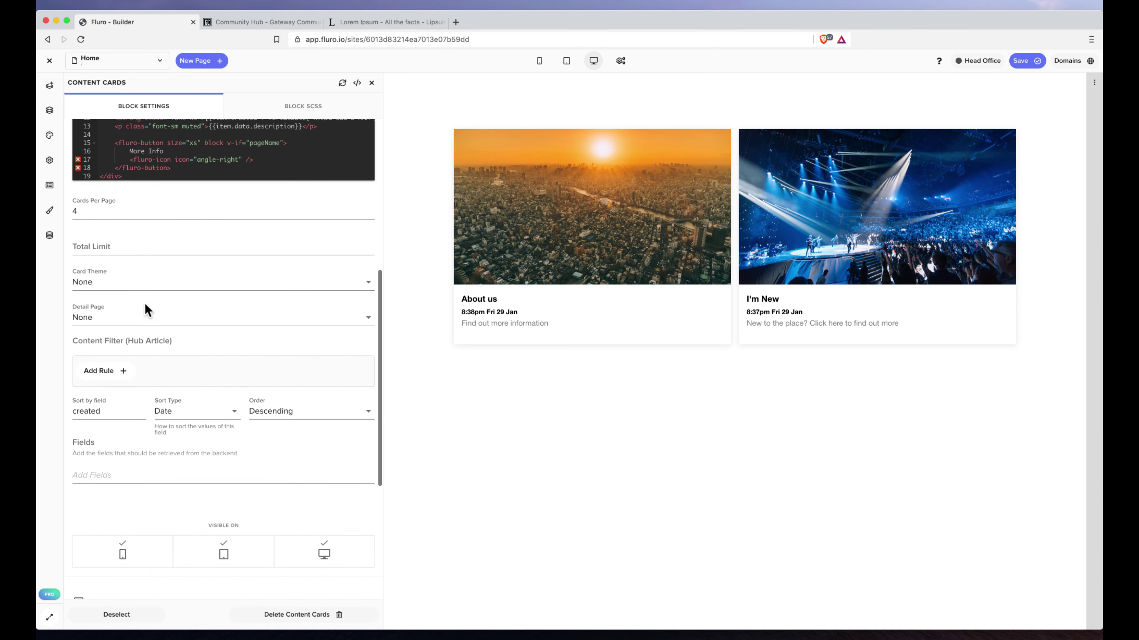
{"action": "left_click", "coordinate": [101, 315]}
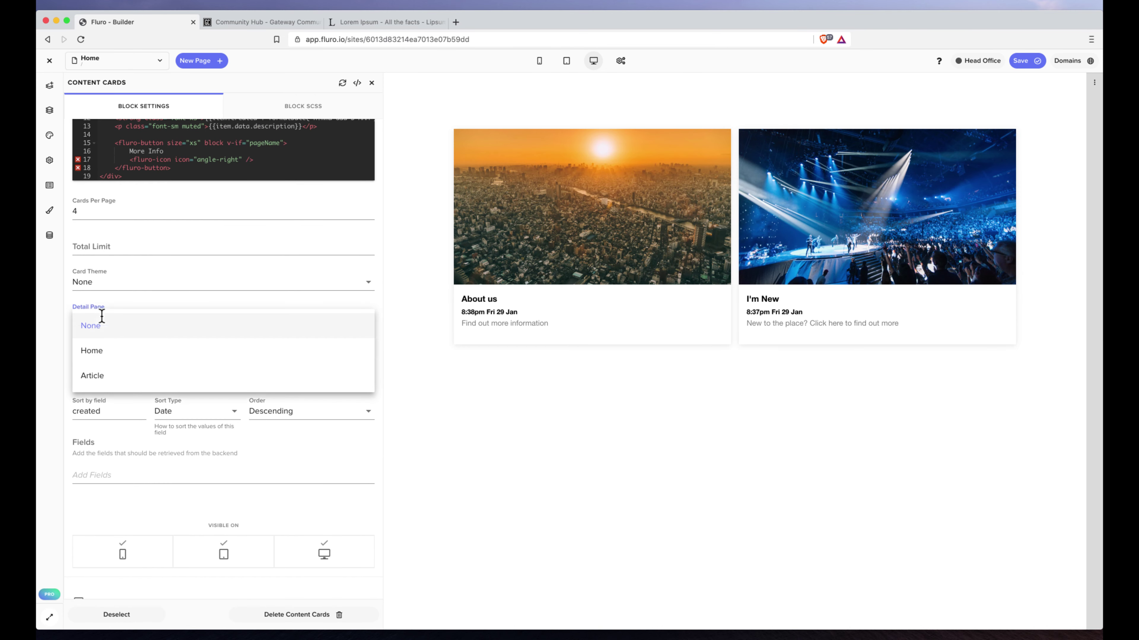
{"action": "left_click", "coordinate": [109, 380]}
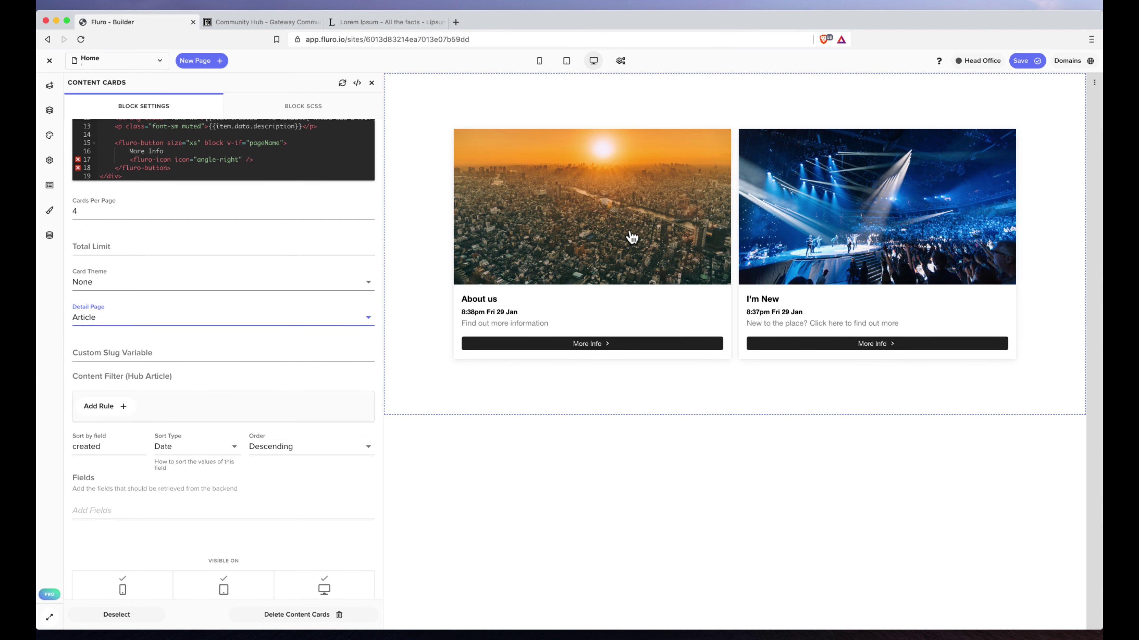
- Open the About us card's detail page and inspect the slug in its preview URL
{"action": "left_click", "coordinate": [633, 237]}
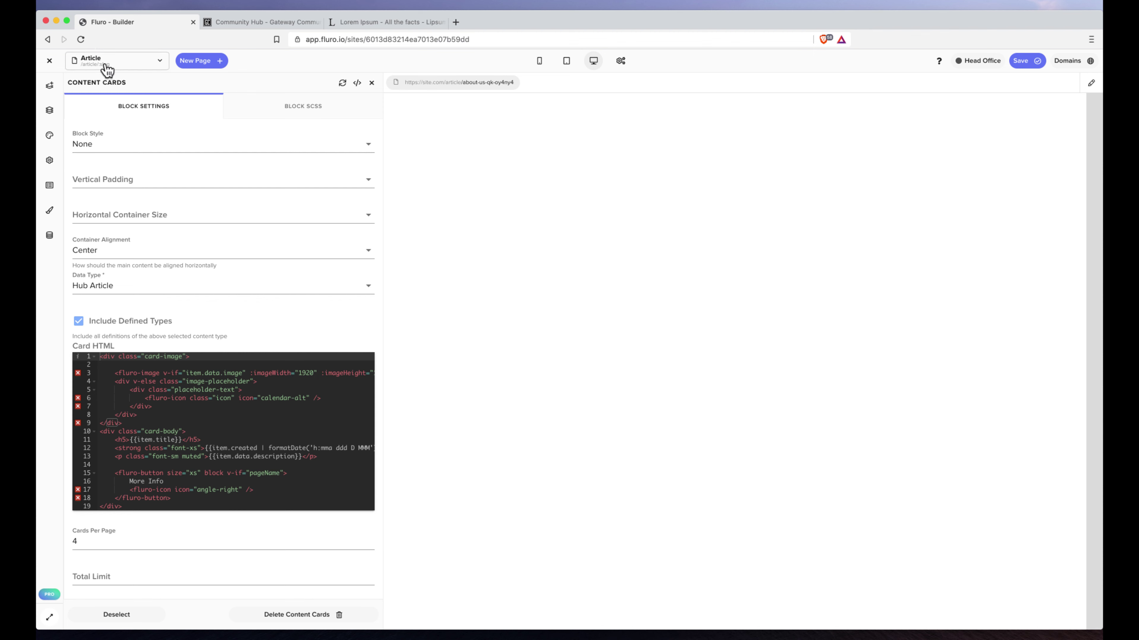
{"action": "left_click", "coordinate": [467, 86]}
{"action": "left_click", "coordinate": [491, 83]}
{"action": "left_click", "coordinate": [652, 272]}
- Search the blocks for "custom" and add a Custom Component block to the Article page
{"action": "left_click", "coordinate": [49, 85]}
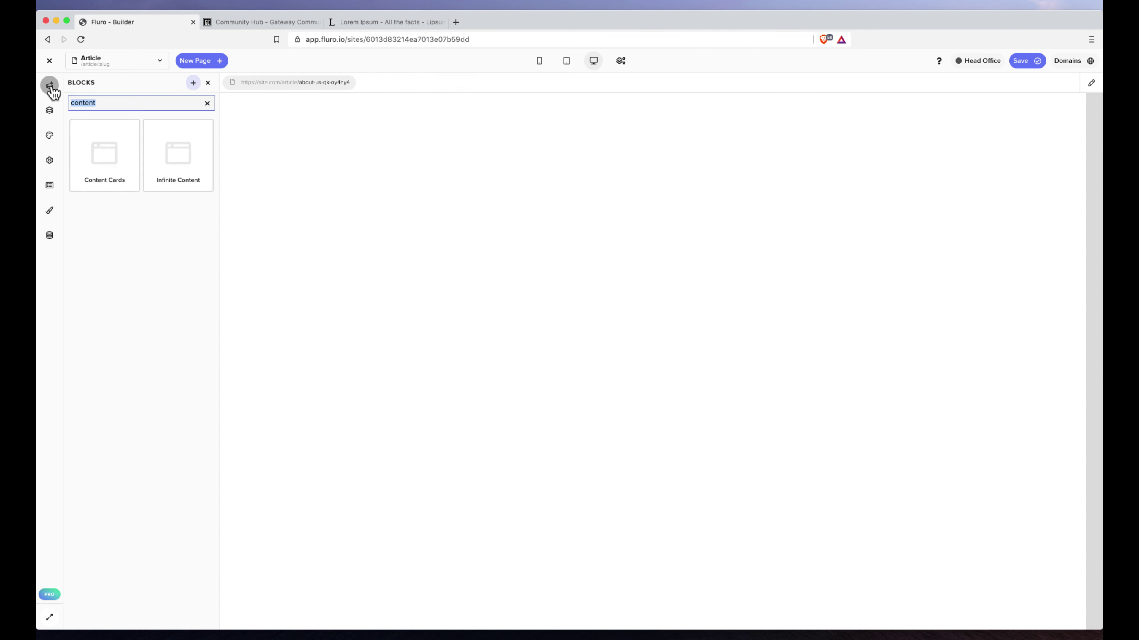
{"action": "double_click", "coordinate": [137, 102]}
{"action": "type", "text": "custom"}
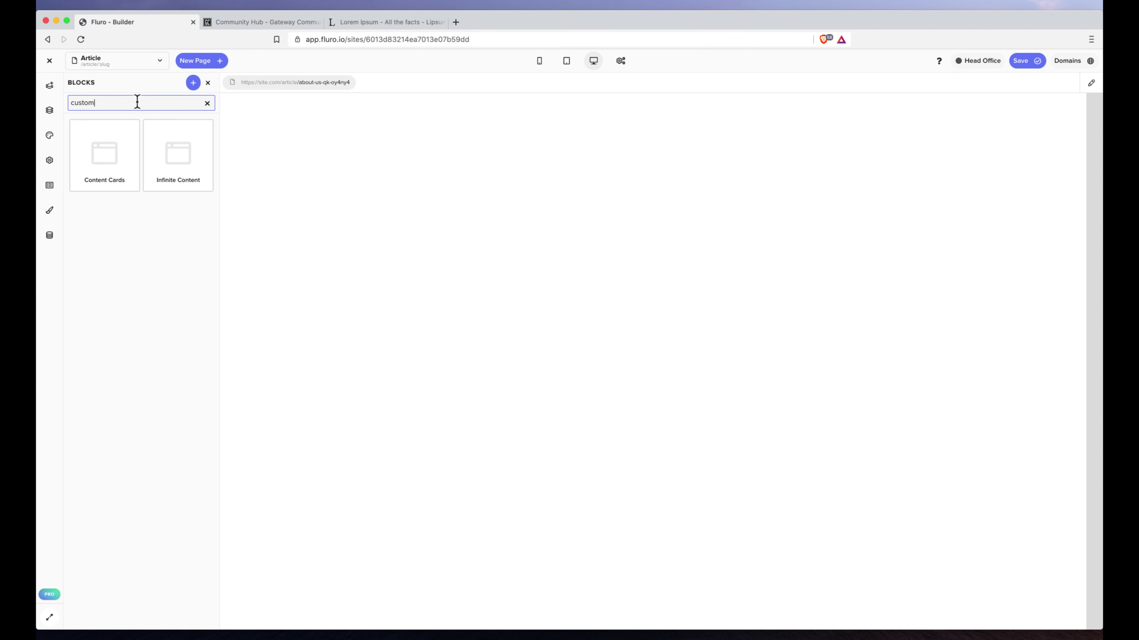
{"action": "left_click_drag", "start_coordinate": [112, 145], "coordinate": [451, 128]}
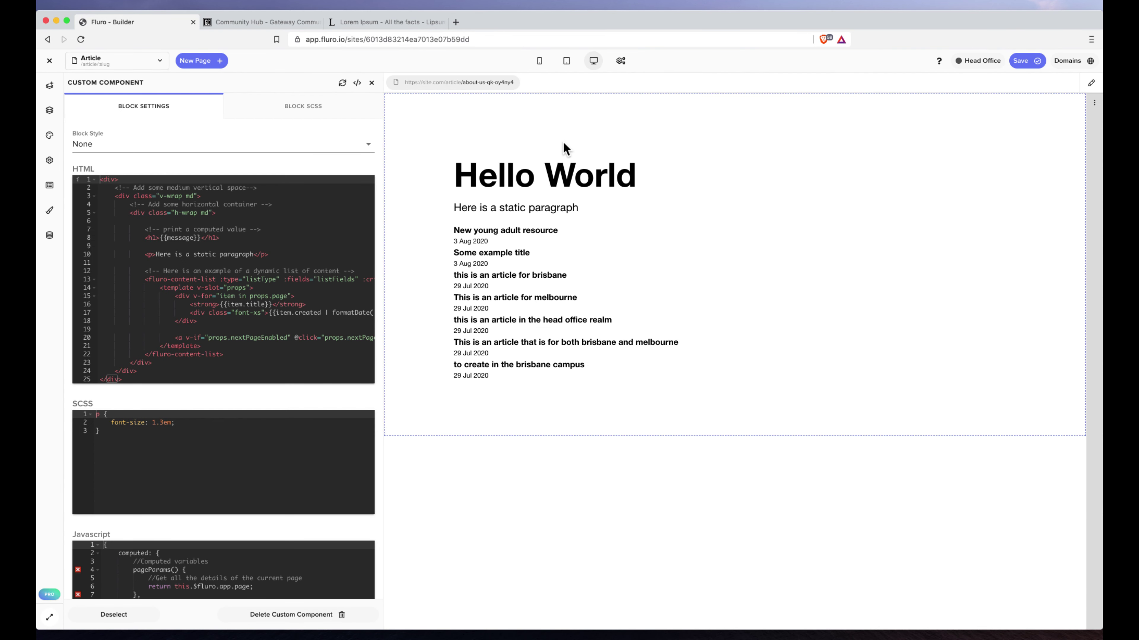
- Delete the static paragraph and sample content list from the component's HTML, and the default values returned by data() in its Javascript
{"action": "left_click_drag", "start_coordinate": [233, 355], "coordinate": [143, 253]}
{"action": "key", "text": "BackSpace"}
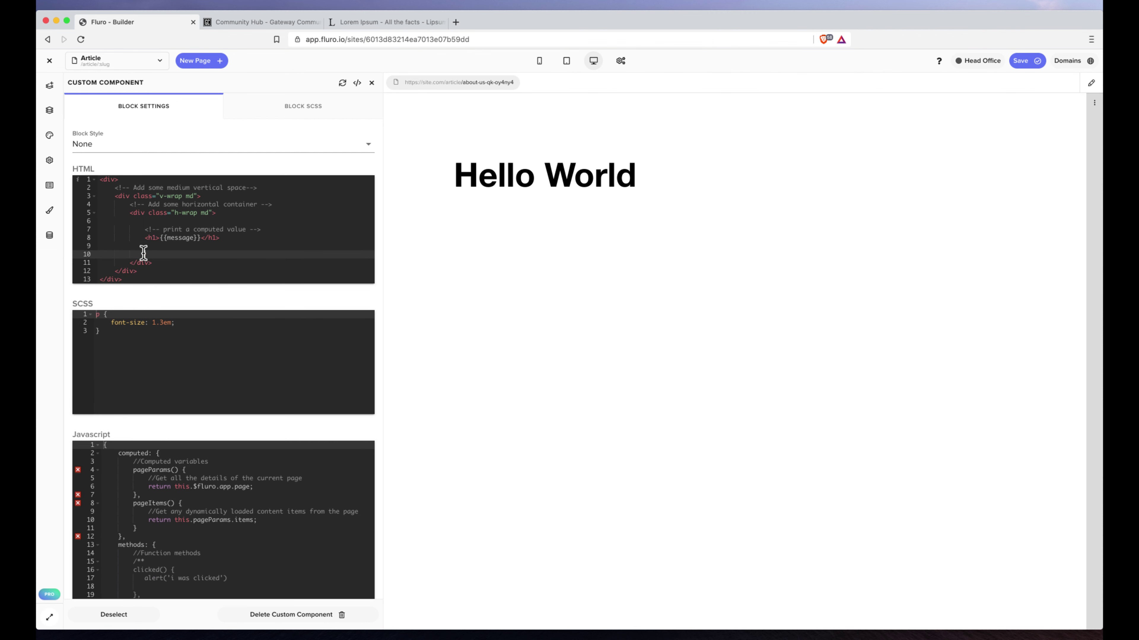
{"action": "scroll", "coordinate": [206, 474], "scroll_direction": "down", "scroll_amount": 5}
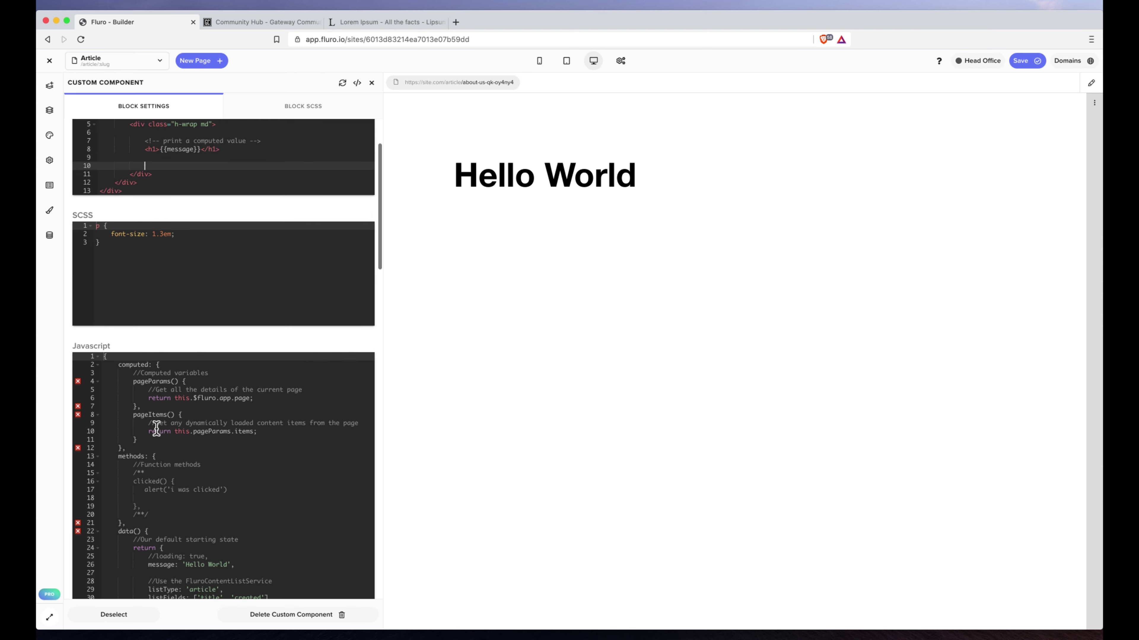
{"action": "scroll", "coordinate": [158, 429], "scroll_direction": "down", "scroll_amount": 2}
{"action": "left_click_drag", "start_coordinate": [144, 337], "coordinate": [219, 536]}
{"action": "key", "text": "BackSpace"}
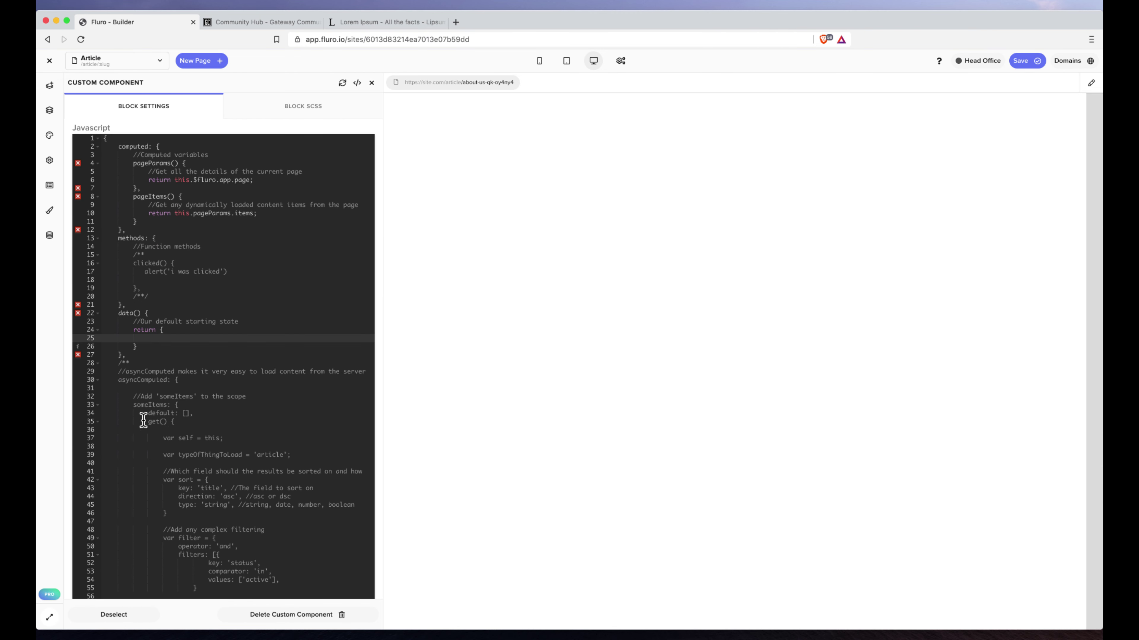
- Delete the commented-out asyncComputed sample code from the component's Javascript
{"action": "left_click_drag", "start_coordinate": [120, 363], "coordinate": [139, 286]}
{"action": "key", "text": "BackSpace"}
{"action": "scroll", "coordinate": [229, 220], "scroll_direction": "up", "scroll_amount": 5}
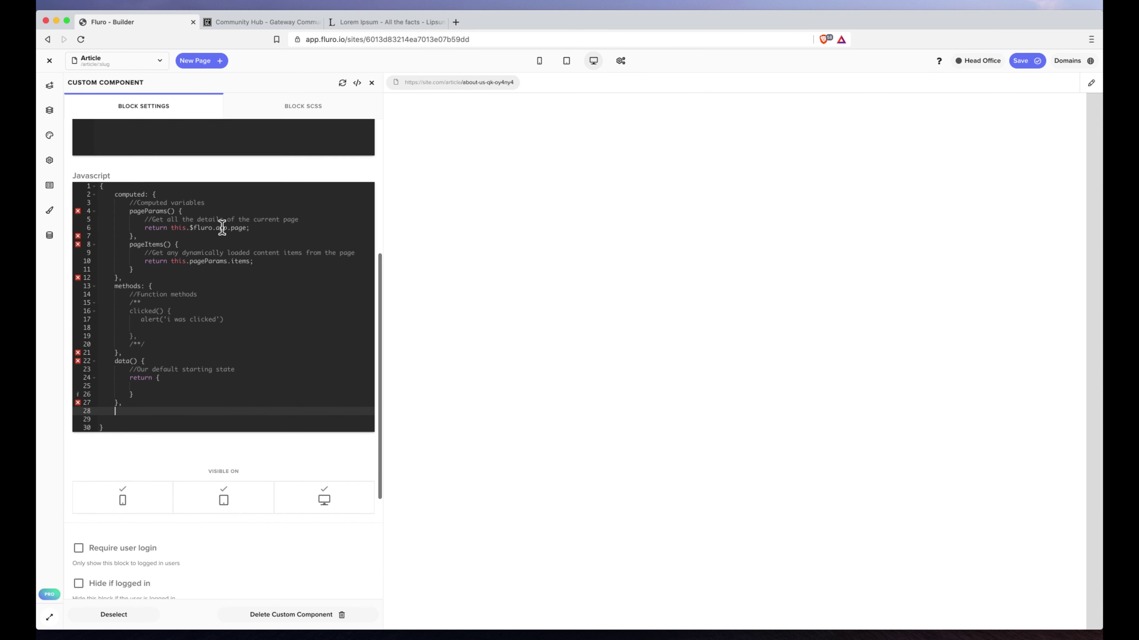
- Remove message from the h1 expression in the component's HTML and add <pre>{{pageItems}}</pre> below the heading
{"action": "scroll", "coordinate": [220, 241], "scroll_direction": "up", "scroll_amount": 3}
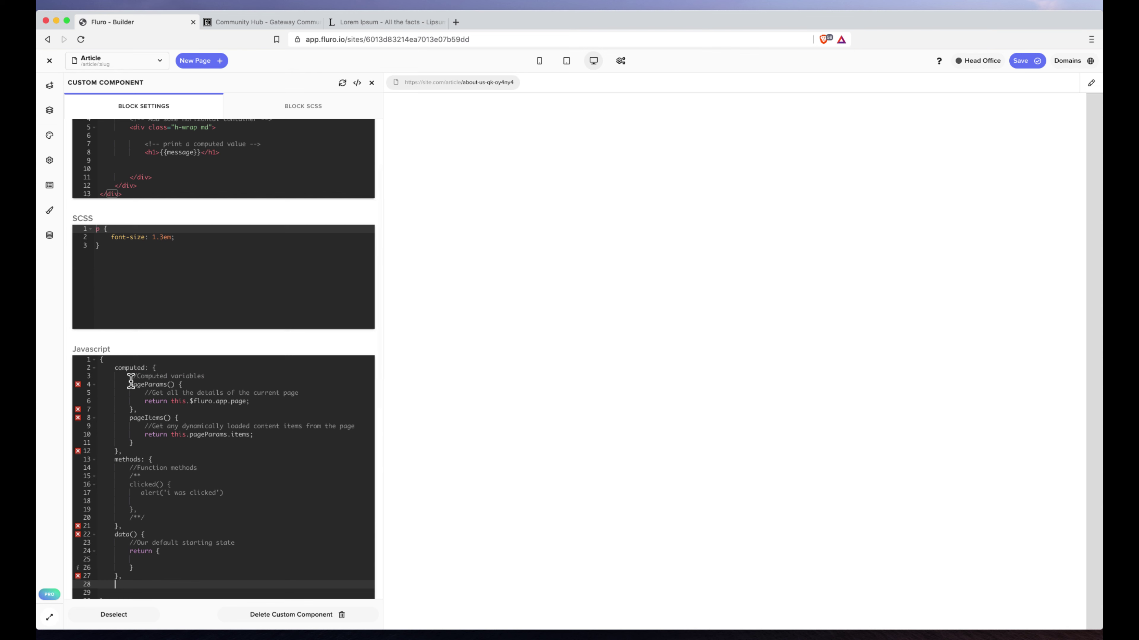
{"action": "double_click", "coordinate": [145, 418]}
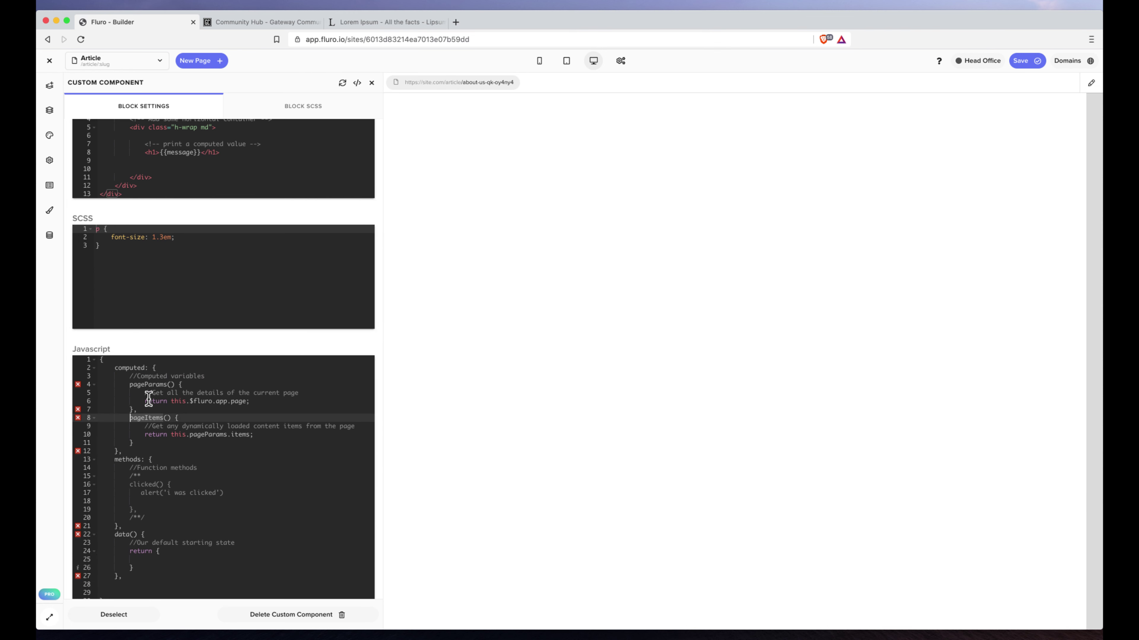
{"action": "double_click", "coordinate": [149, 385]}
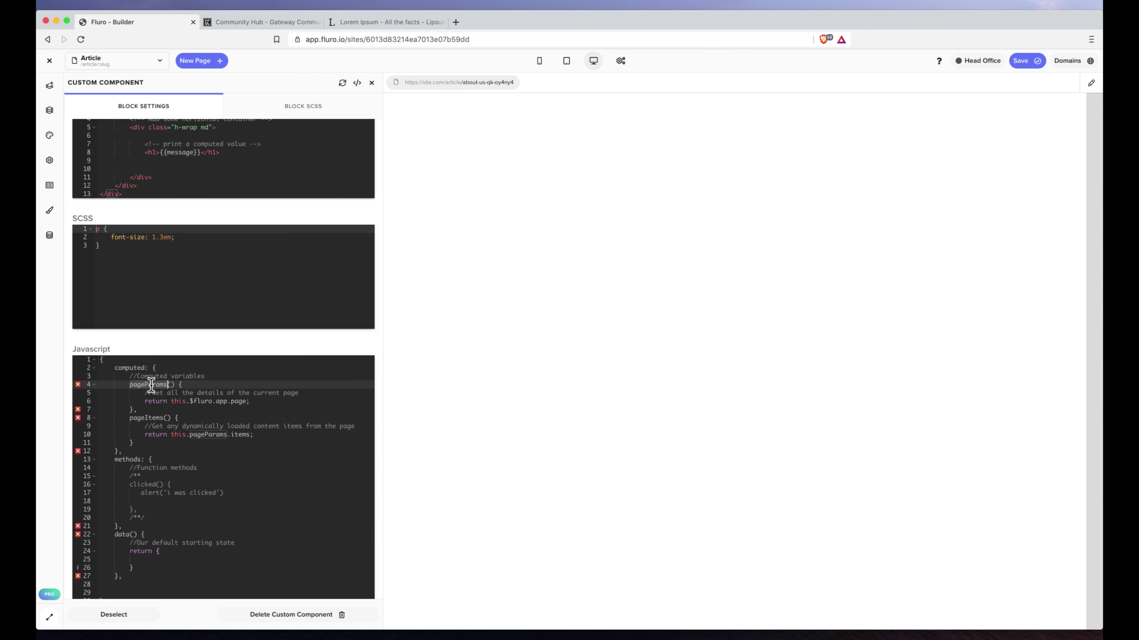
{"action": "scroll", "coordinate": [201, 349], "scroll_direction": "up", "scroll_amount": 3}
{"action": "left_click", "coordinate": [182, 237]}
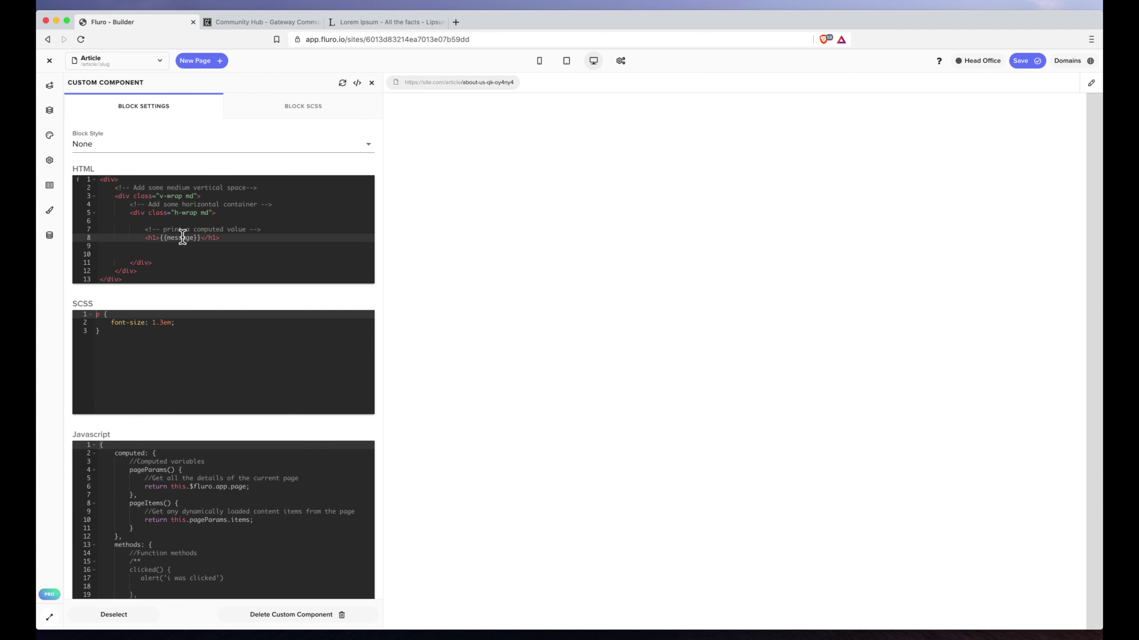
{"action": "left_click", "coordinate": [203, 249]}
{"action": "double_click", "coordinate": [182, 238]}
{"action": "key", "text": "BackSpace"}
{"action": "key", "text": "Down"}
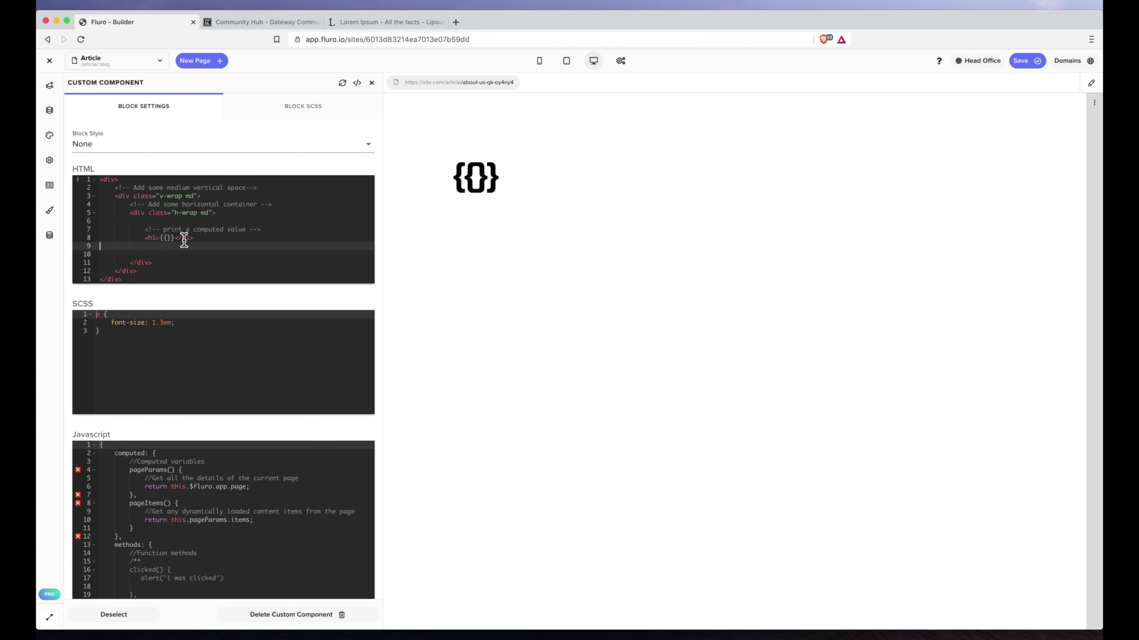
{"action": "type", "text": "<pre>{{pageItems}}</pre>"}
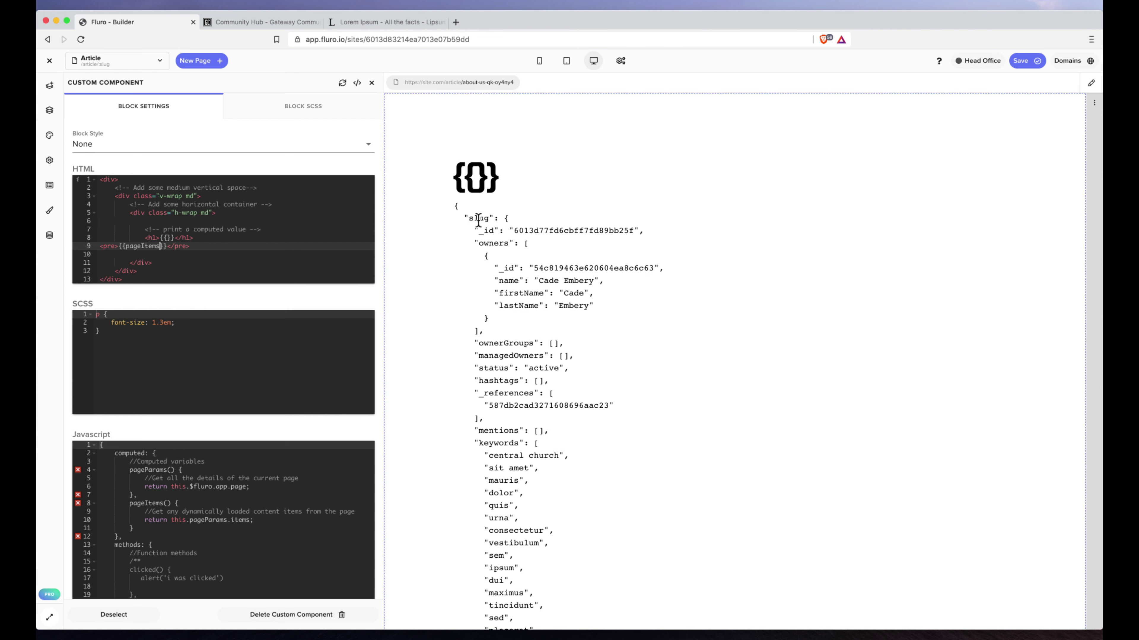
- Examine the printed pageItems data for the article and the slug parameter in the preview URL
{"action": "scroll", "coordinate": [540, 359], "scroll_direction": "down", "scroll_amount": 15}
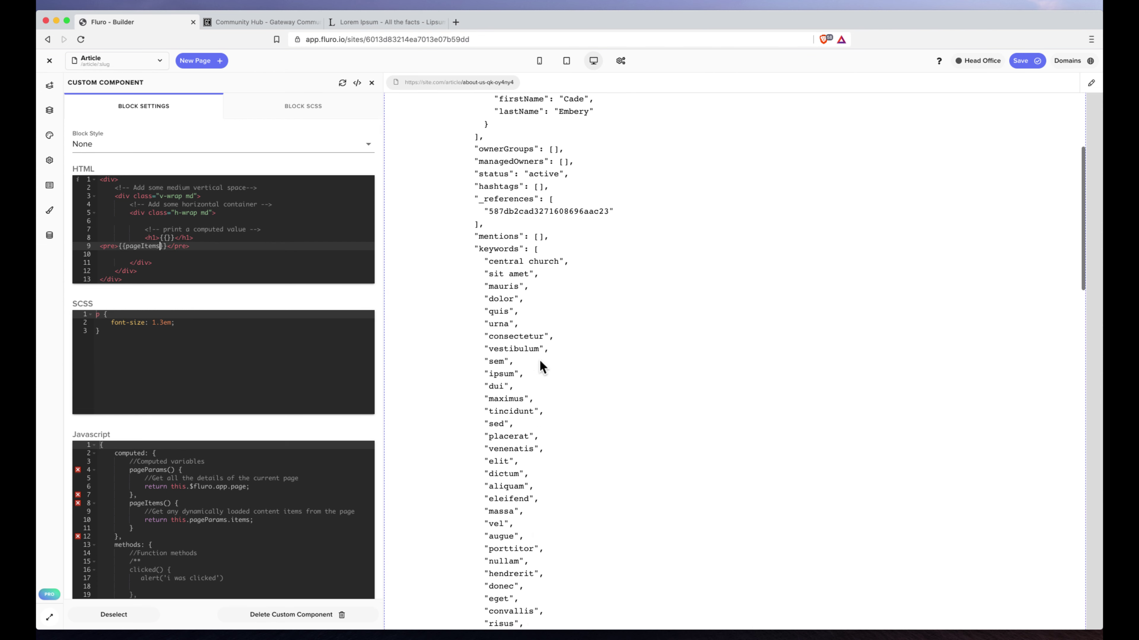
{"action": "scroll", "coordinate": [540, 359], "scroll_direction": "down", "scroll_amount": 4}
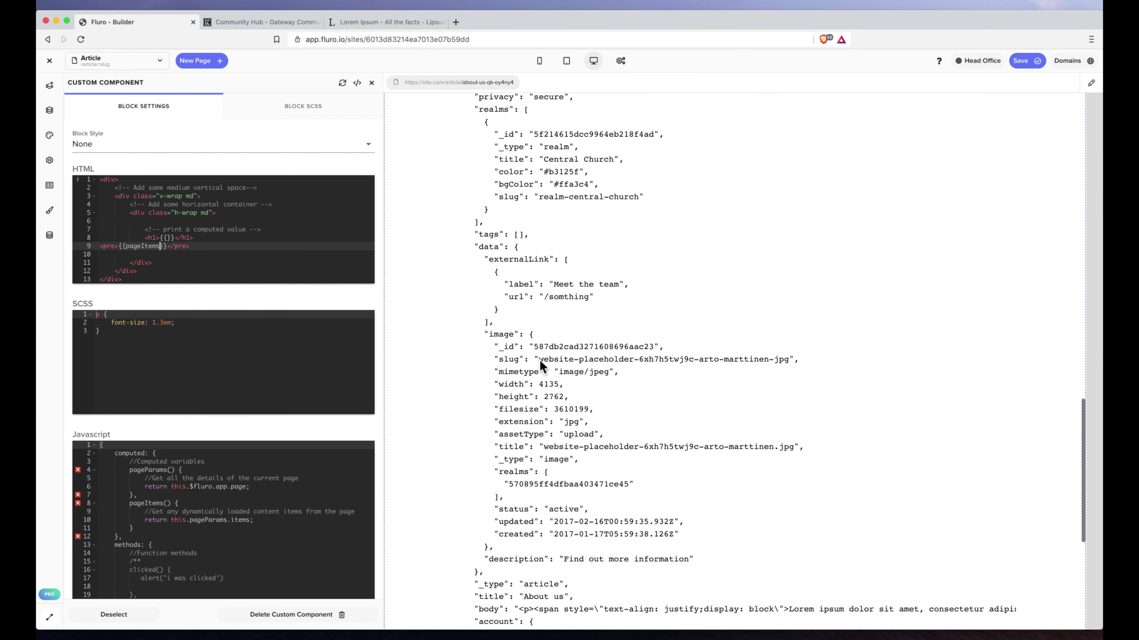
{"action": "scroll", "coordinate": [540, 359], "scroll_direction": "up", "scroll_amount": 20}
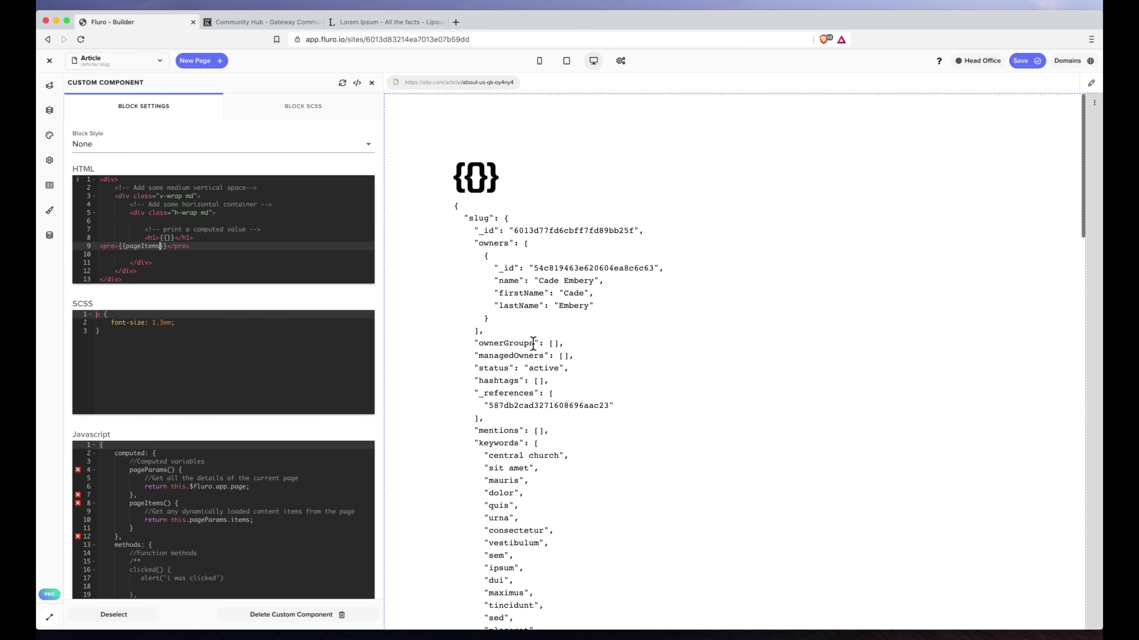
{"action": "left_click", "coordinate": [485, 83]}
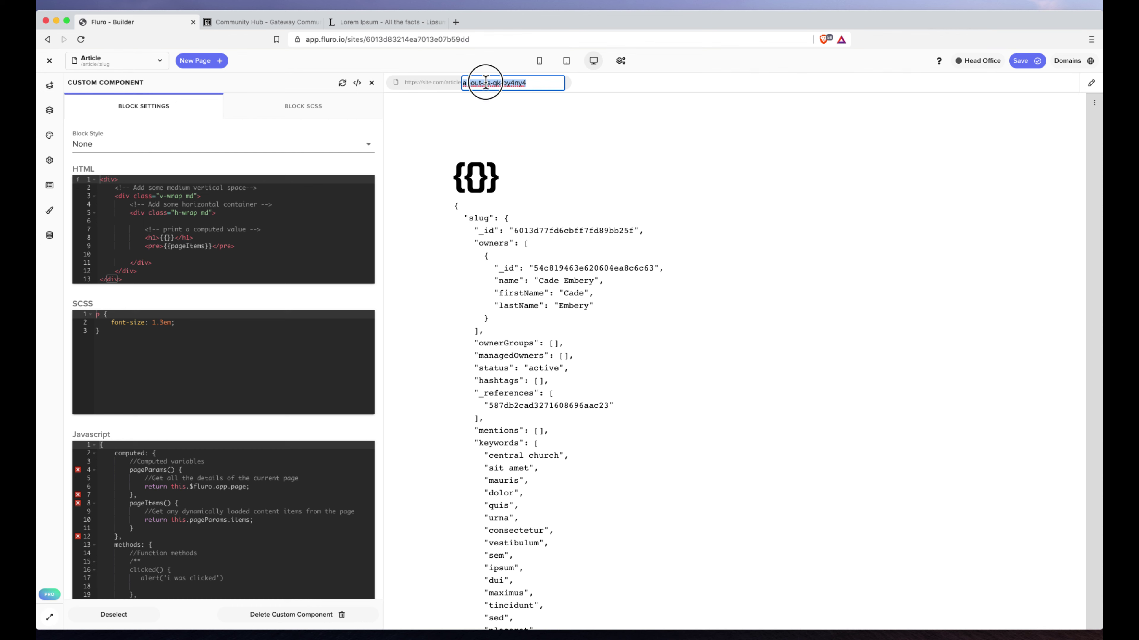
{"action": "key", "text": "BackSpace"}
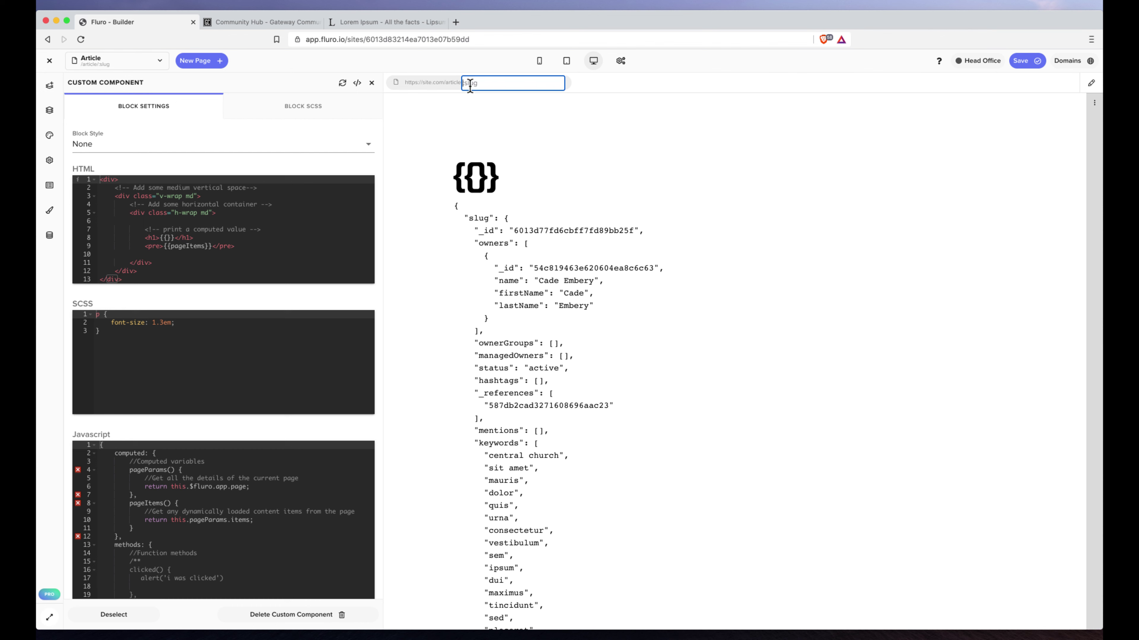
{"action": "key", "text": "super+z"}
{"action": "left_click", "coordinate": [500, 83]}
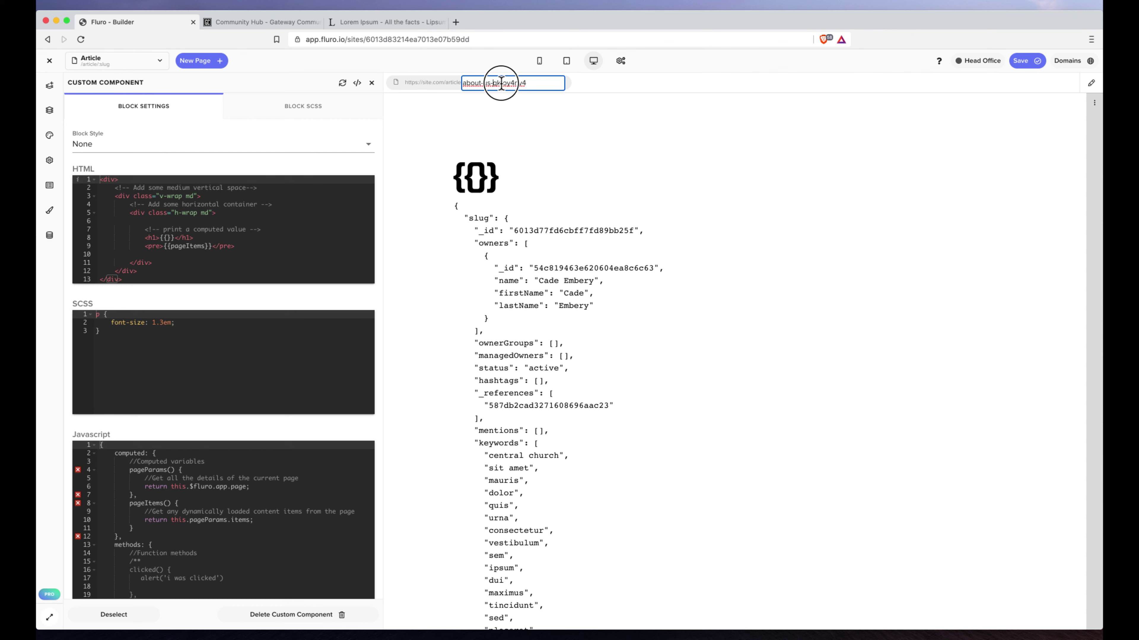
{"action": "left_click", "coordinate": [621, 88]}
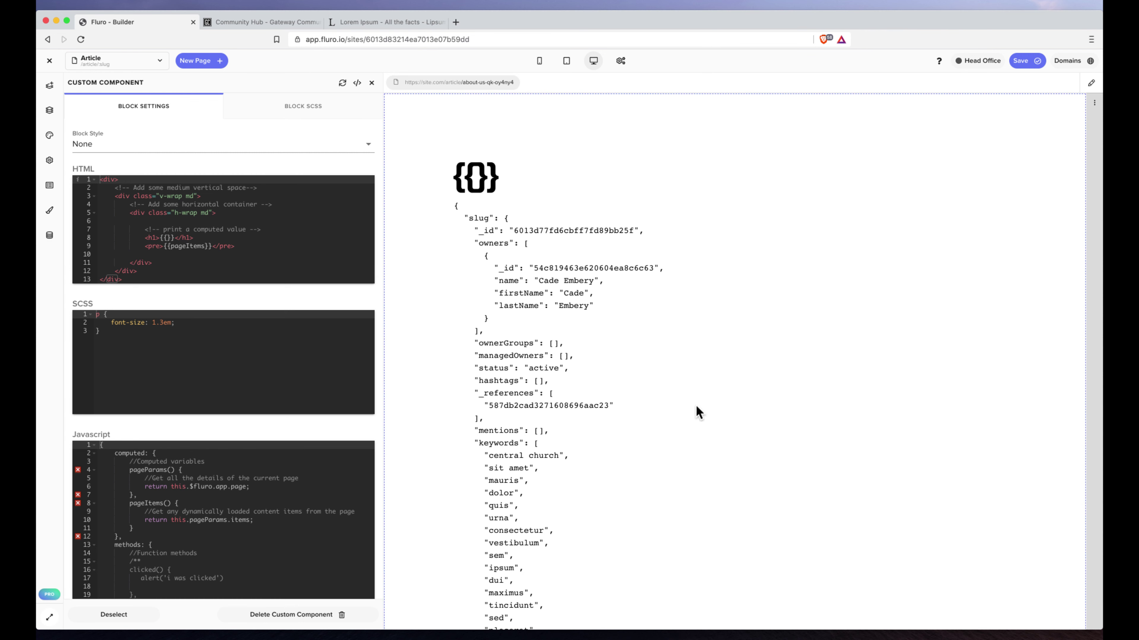
- Narrow the expression in the pre element to {{pageItems.slug.title}}
{"action": "left_click", "coordinate": [206, 246]}
{"action": "type", "text": "."}
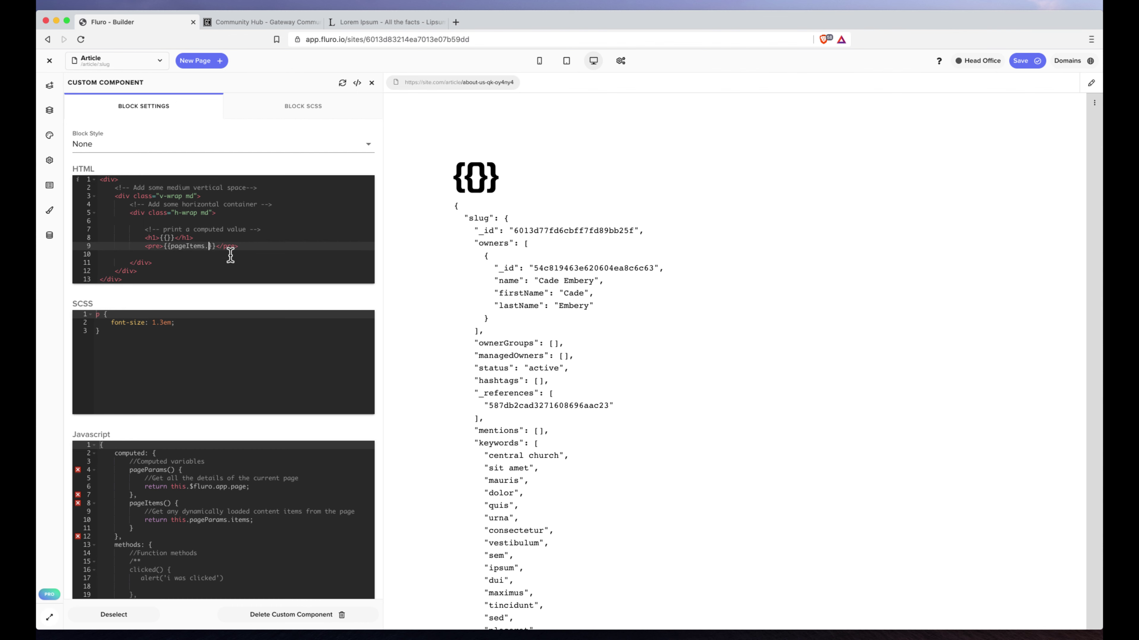
{"action": "type", "text": "slug.title"}
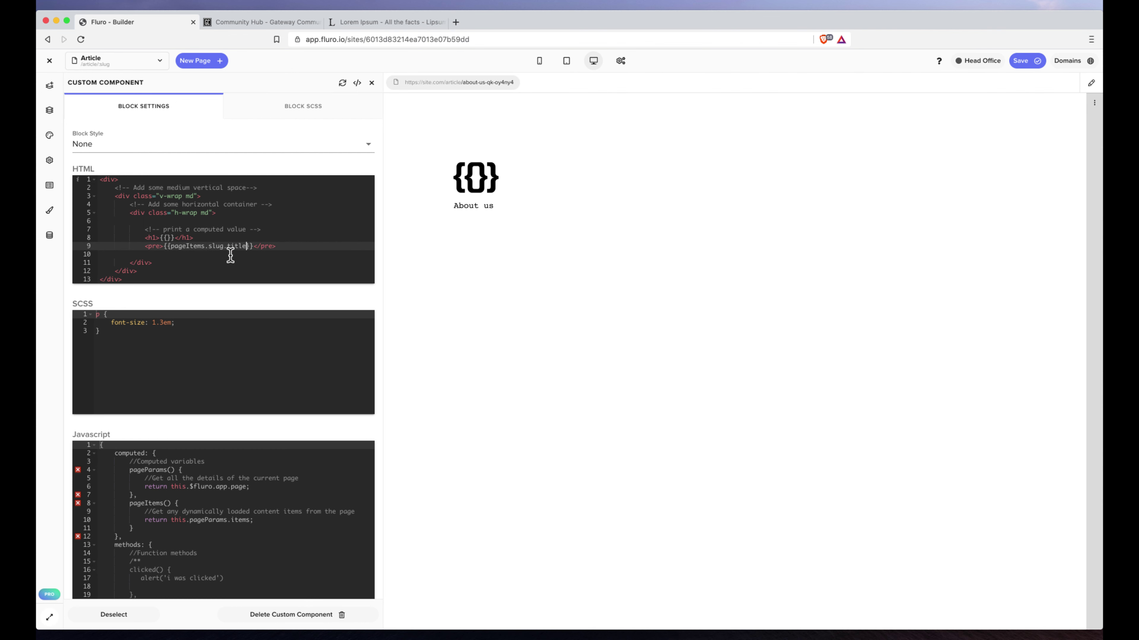
- Move the {{pageItems.slug.title}} expression from the pre element into the h1 heading
{"action": "left_click_drag", "start_coordinate": [163, 246], "coordinate": [252, 245]}
{"action": "key", "text": "super+x"}
{"action": "left_click", "coordinate": [167, 238]}
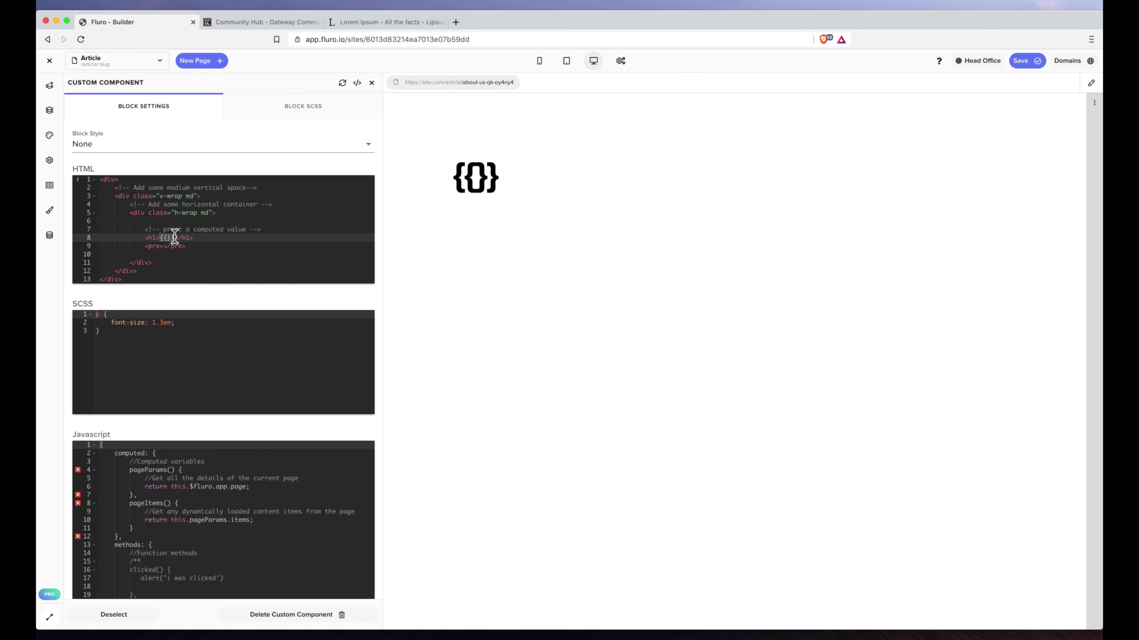